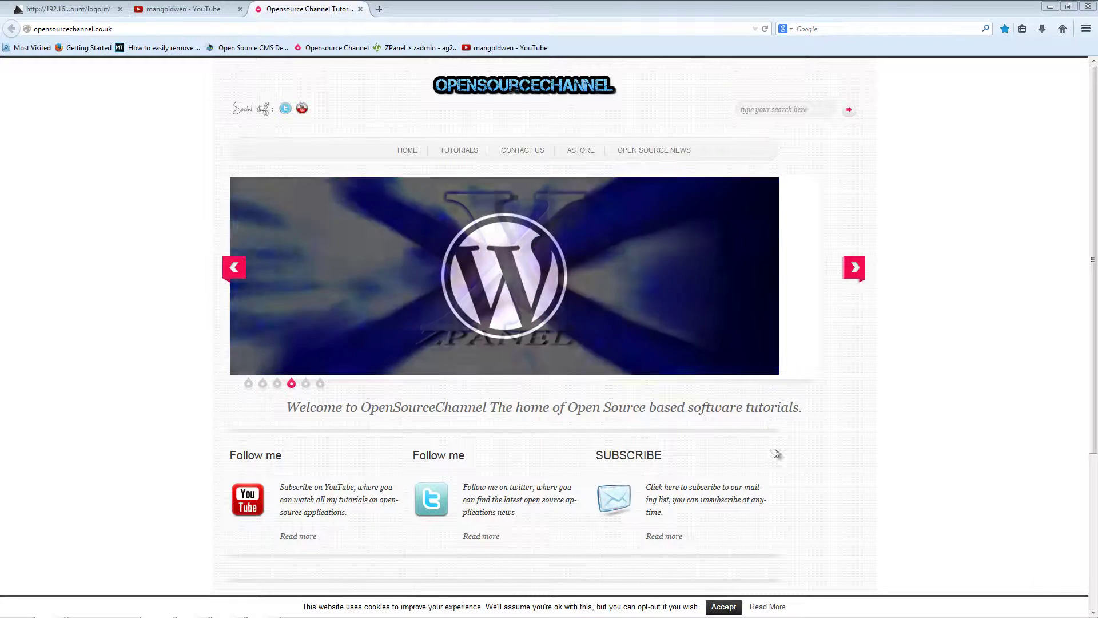
Step: Switch Firefox to the YouTube channel page listing the uploaded tutorial videos
{"action": "left_click", "coordinate": [185, 13]}
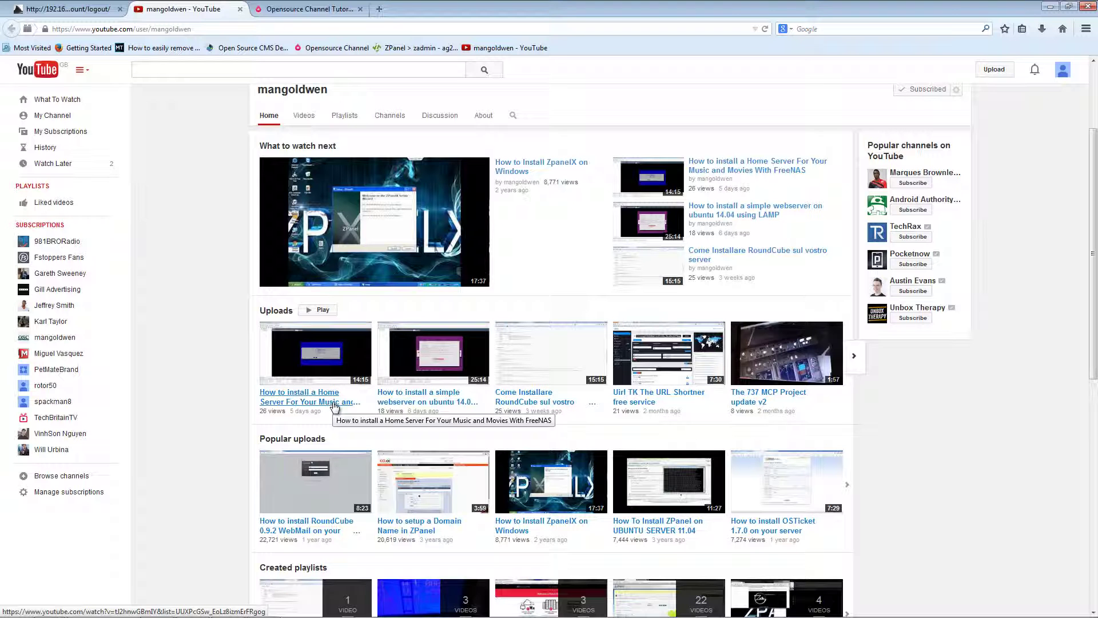
Step: Log into the FreeNAS web interface as root and dismiss the save-password prompt
{"action": "left_click", "coordinate": [44, 8]}
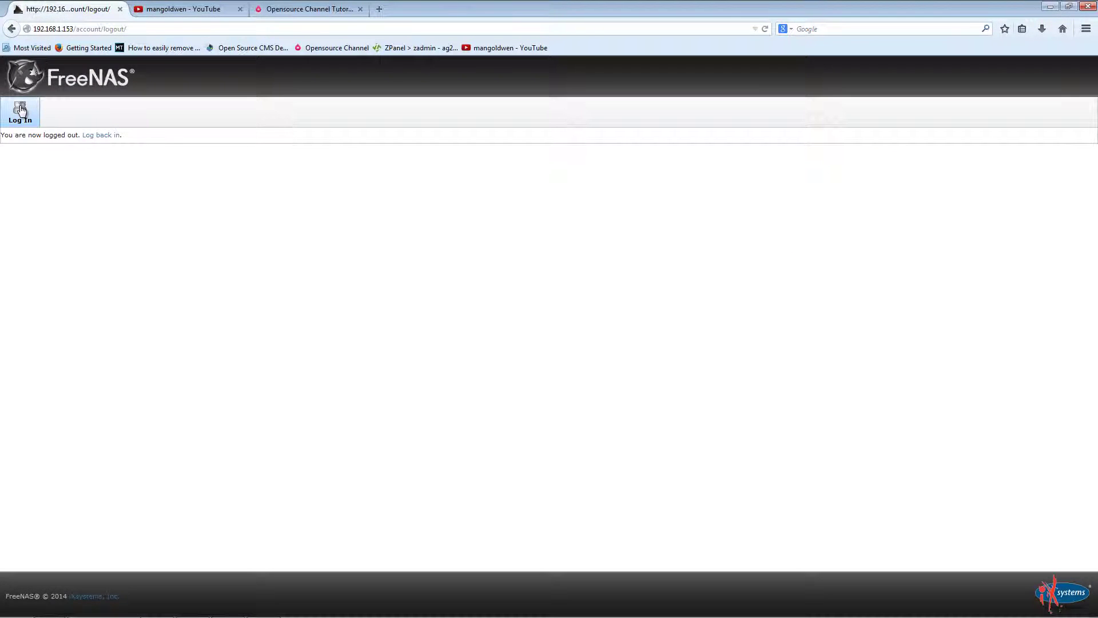
{"action": "left_click", "coordinate": [20, 110]}
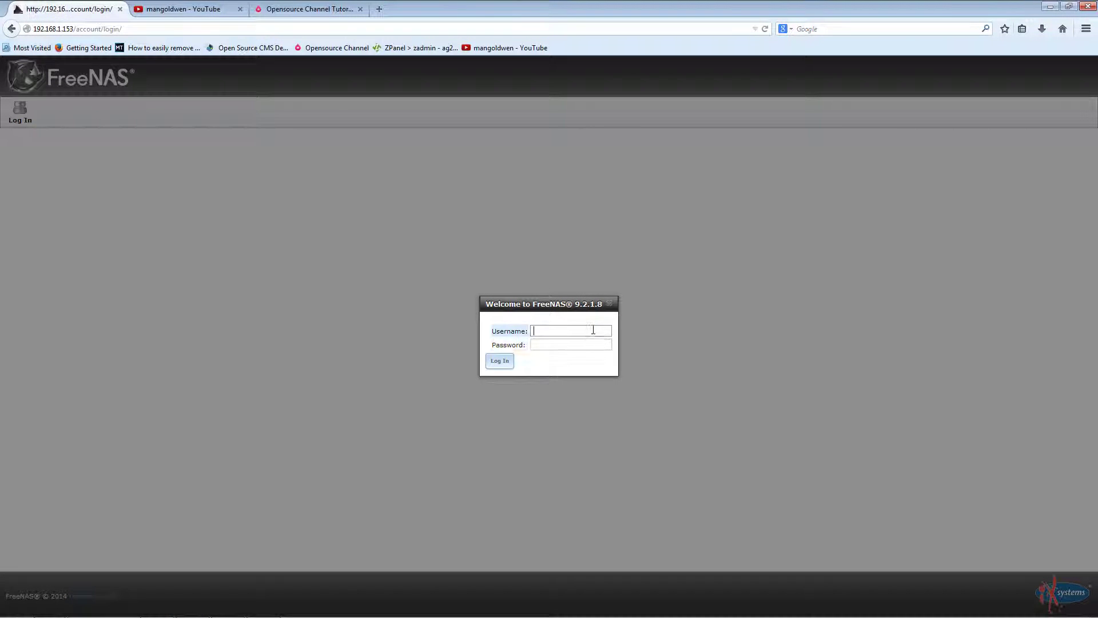
{"action": "left_click", "coordinate": [593, 330]}
{"action": "type", "text": "root"}
{"action": "key", "text": "Tab"}
{"action": "key", "text": "Return"}
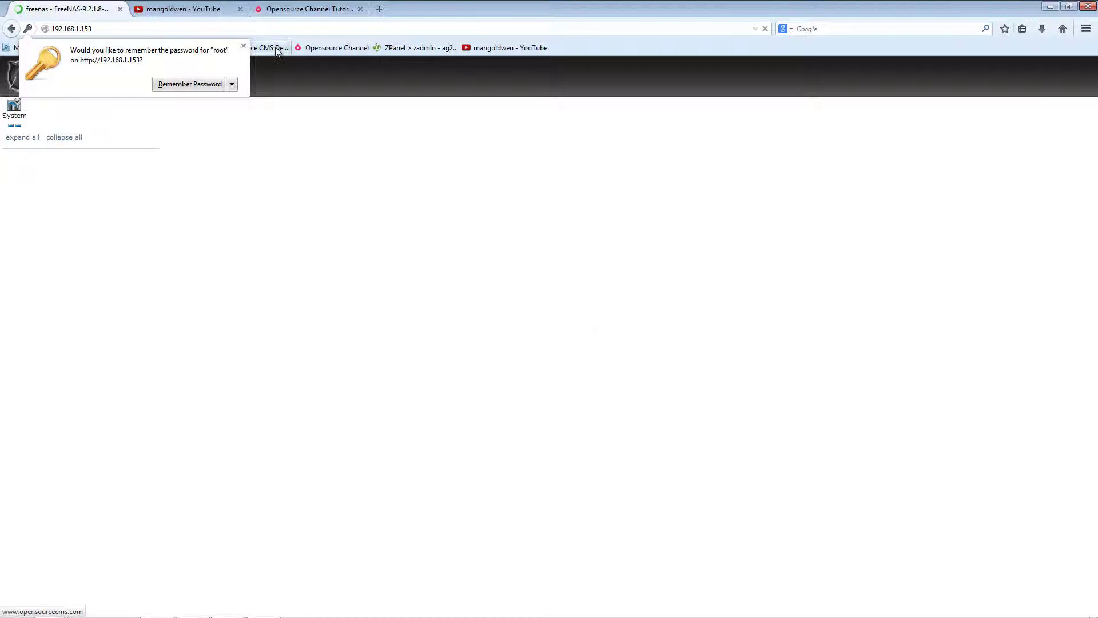
{"action": "left_click", "coordinate": [473, 295]}
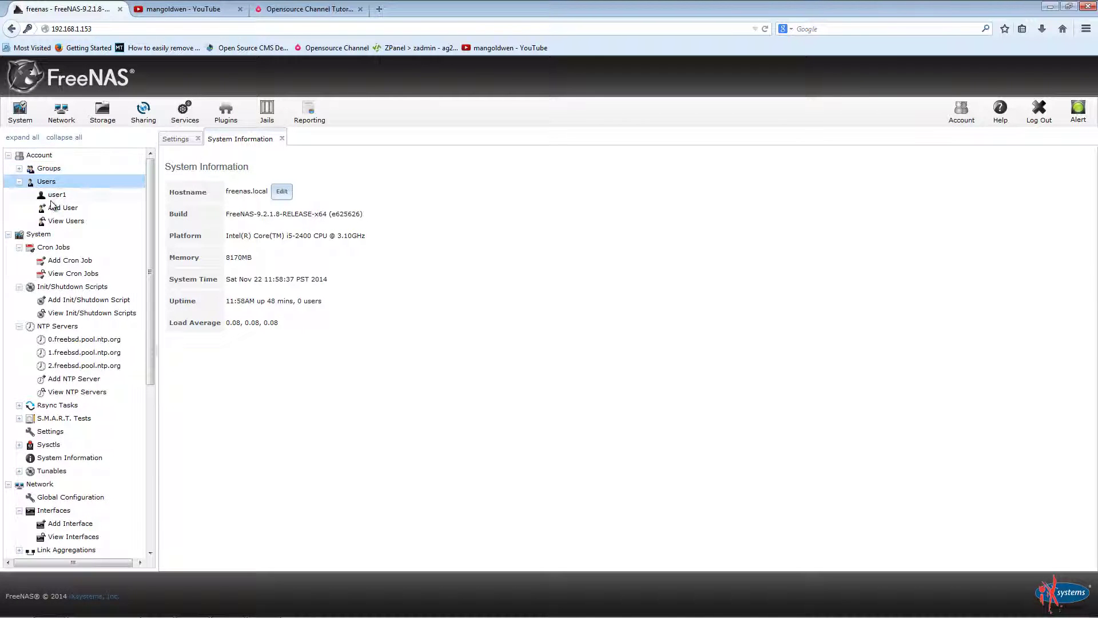
Step: Start a new user form, then cancel it
{"action": "left_click", "coordinate": [52, 207]}
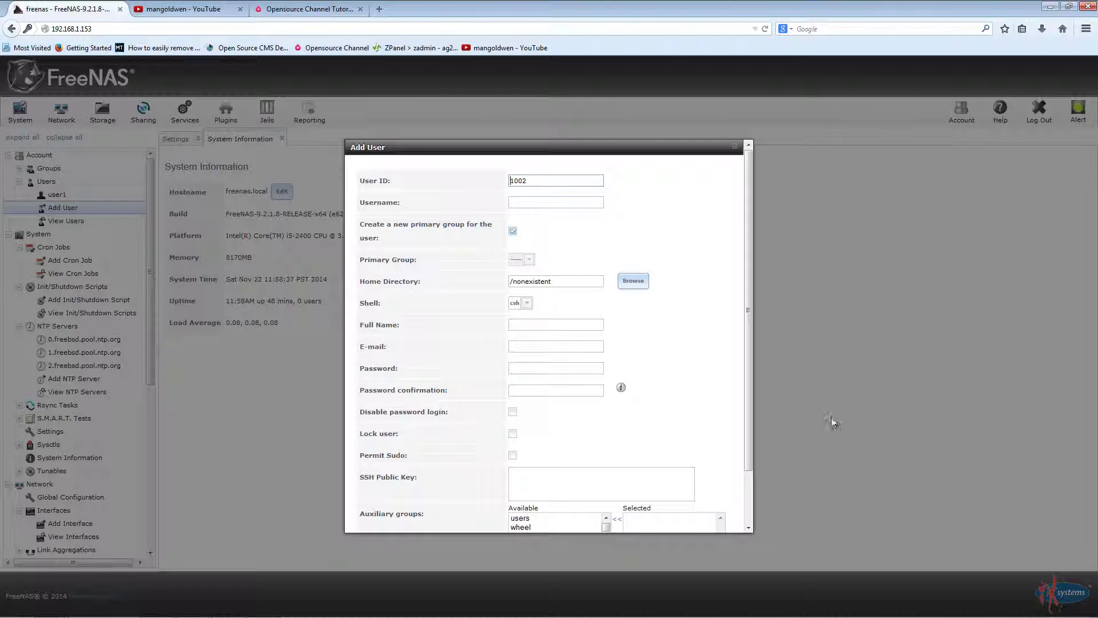
{"action": "scroll", "coordinate": [583, 389], "scroll_direction": "down", "scroll_amount": 2}
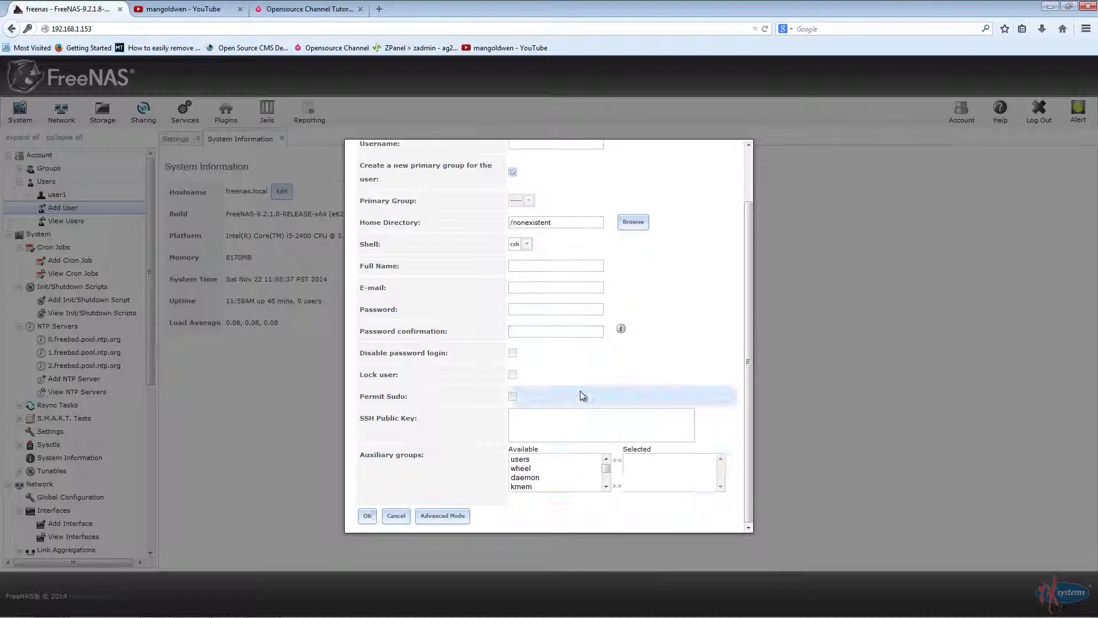
{"action": "left_click", "coordinate": [393, 517]}
Step: Set user1's home to /mnt/movies/user1 with group and other write permission, and save
{"action": "left_click", "coordinate": [57, 195]}
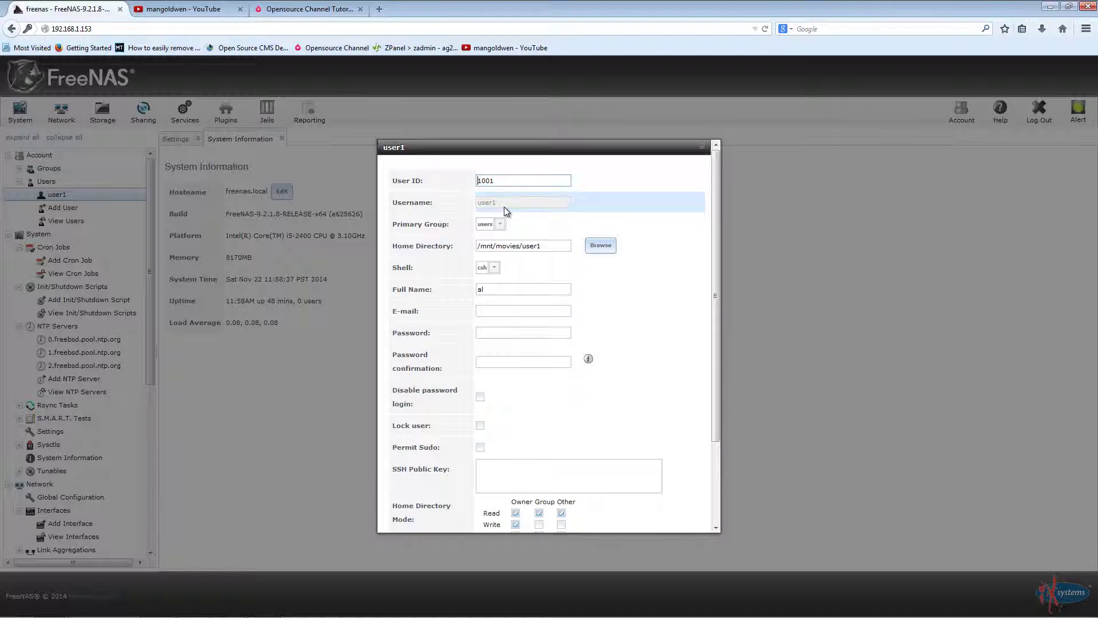
{"action": "left_click", "coordinate": [603, 246]}
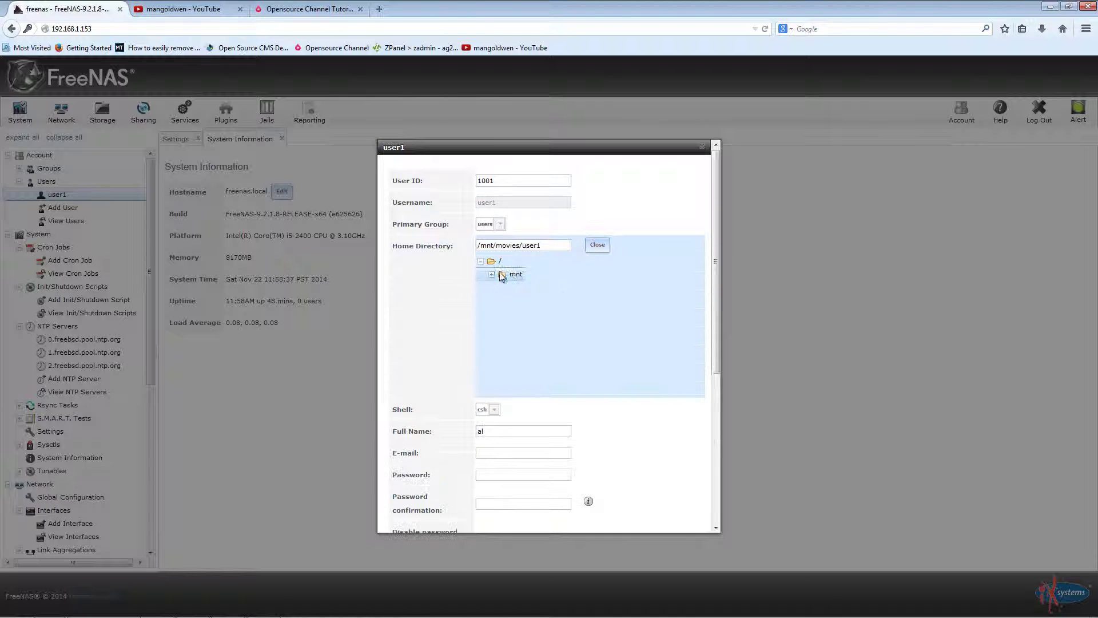
{"action": "left_click", "coordinate": [501, 277]}
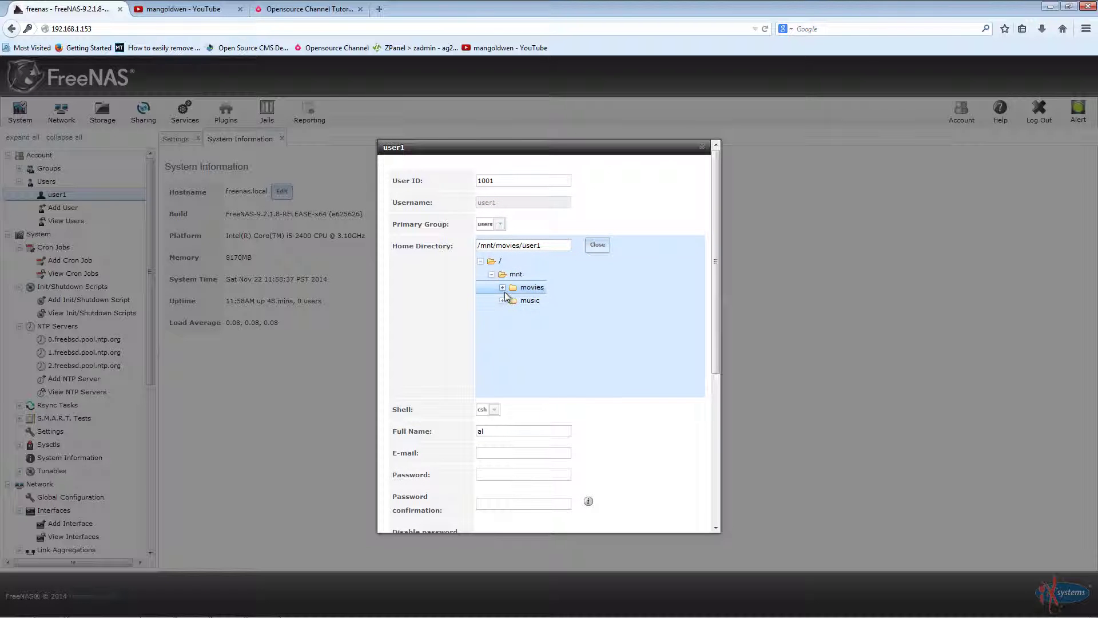
{"action": "left_click", "coordinate": [503, 287]}
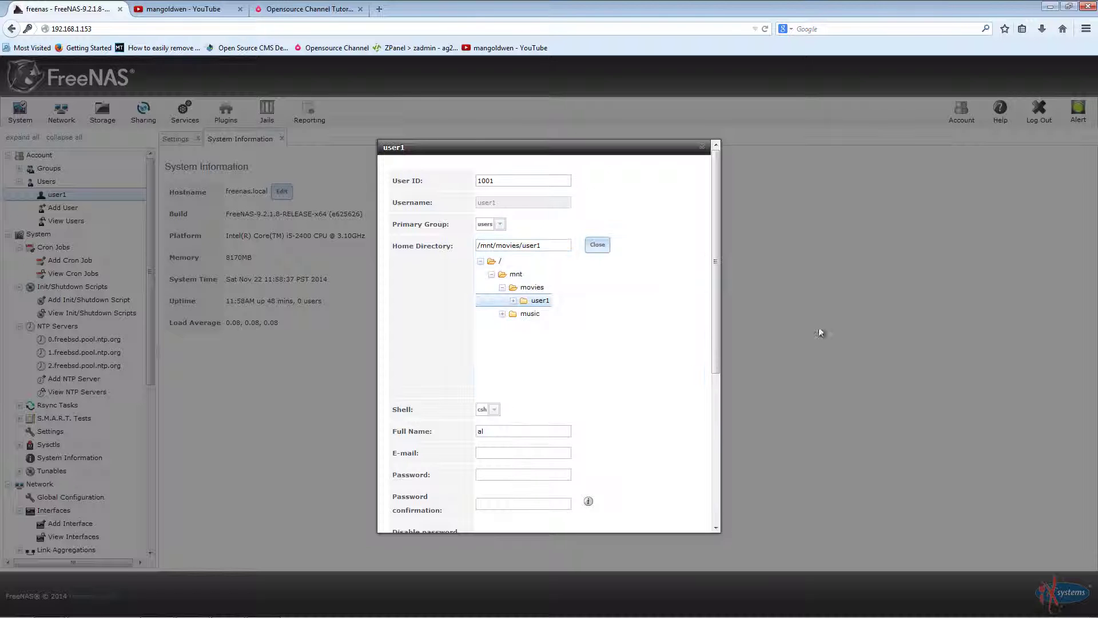
{"action": "scroll", "coordinate": [629, 417], "scroll_direction": "down", "scroll_amount": 5}
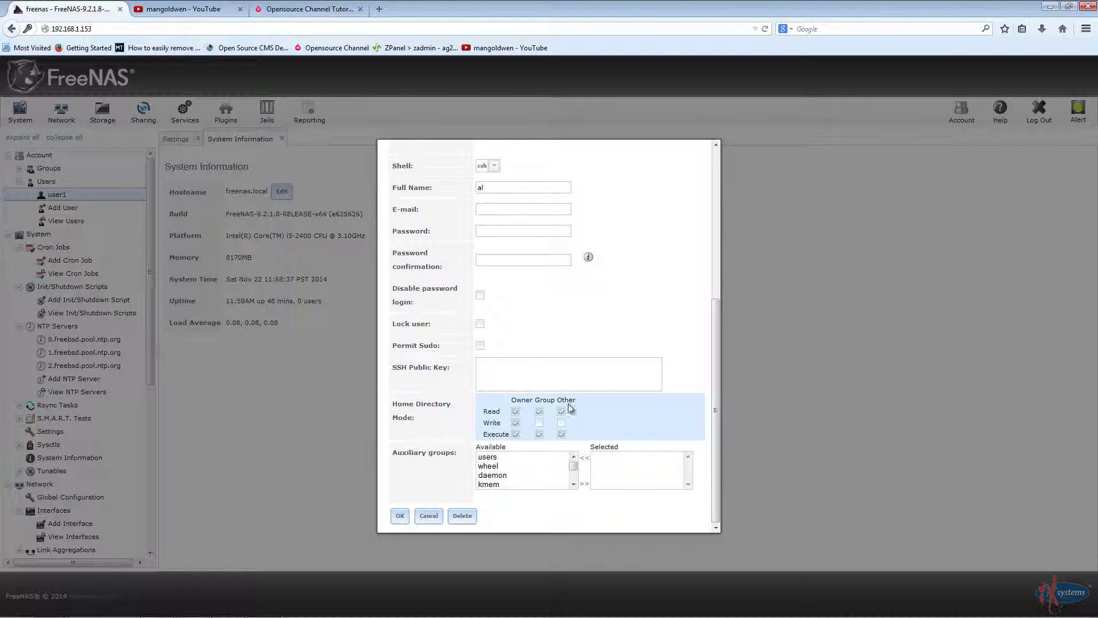
{"action": "left_click", "coordinate": [538, 423]}
{"action": "left_click", "coordinate": [561, 422]}
{"action": "left_click", "coordinate": [400, 515]}
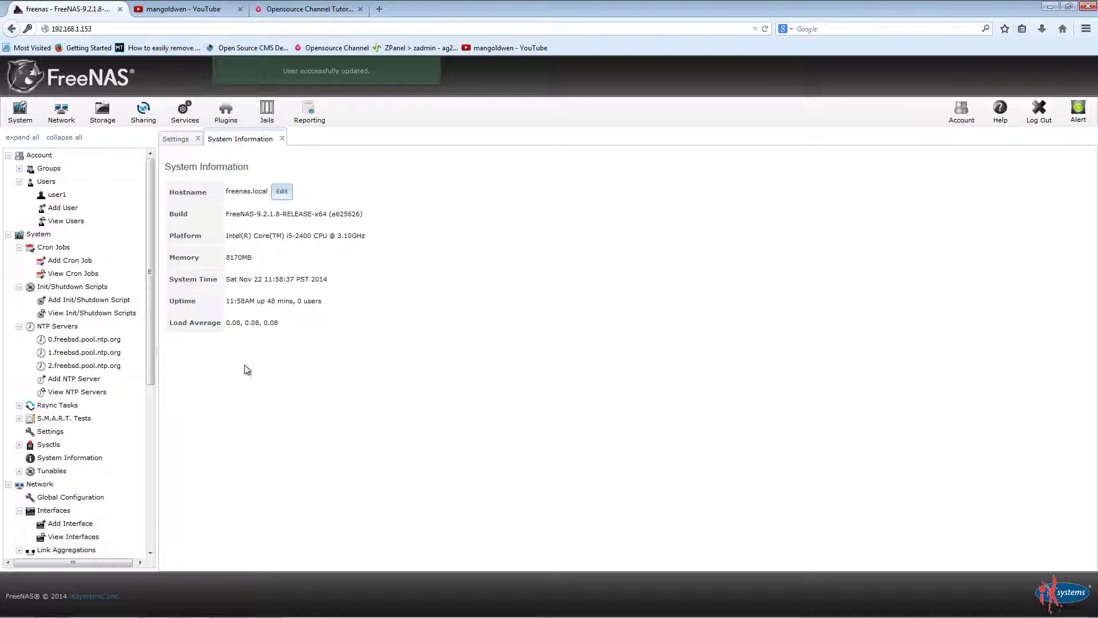
Step: Expand Groups, open and cancel Add Group, then list the existing groups
{"action": "left_click", "coordinate": [41, 169]}
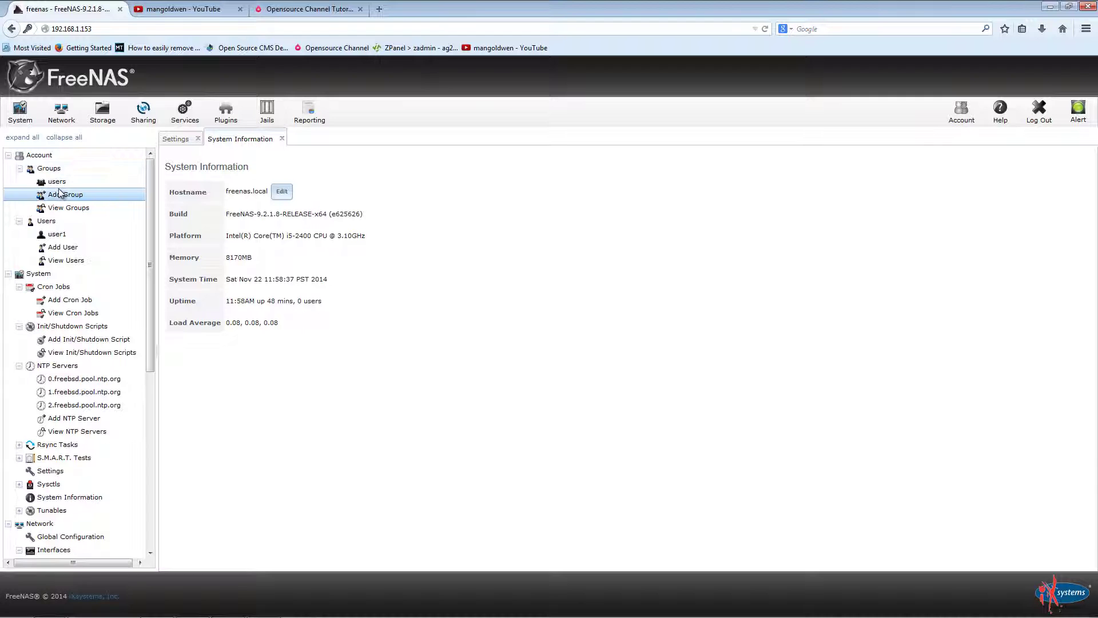
{"action": "left_click", "coordinate": [63, 195]}
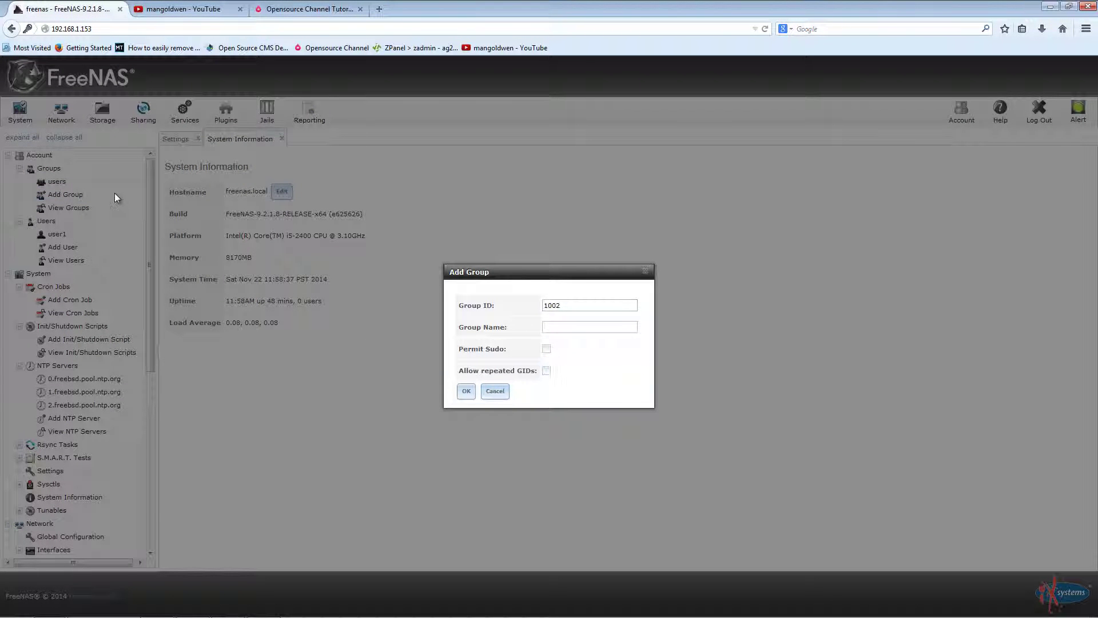
{"action": "left_click", "coordinate": [495, 390]}
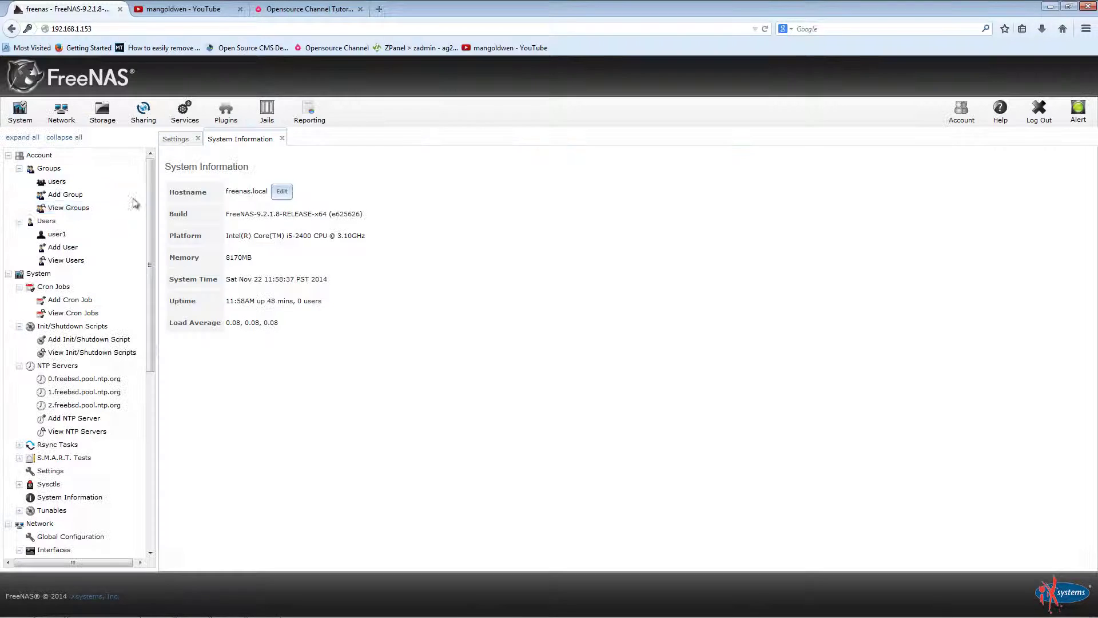
{"action": "left_click", "coordinate": [68, 207]}
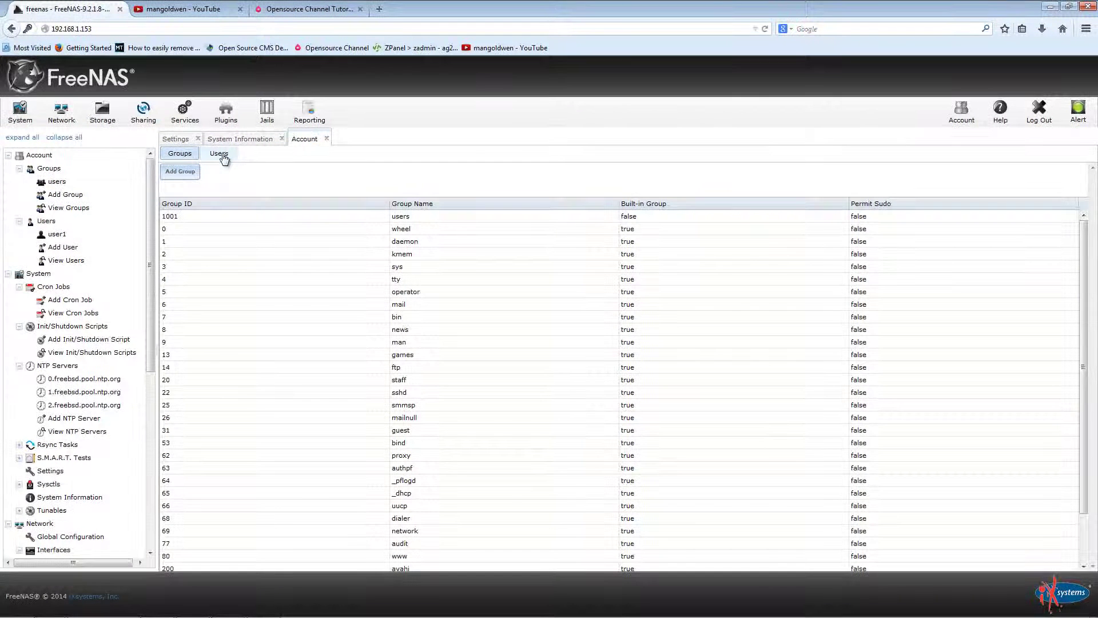
Step: Show the Users list and select user1, UID 1001, home /mnt/movies/user1
{"action": "left_click", "coordinate": [220, 154]}
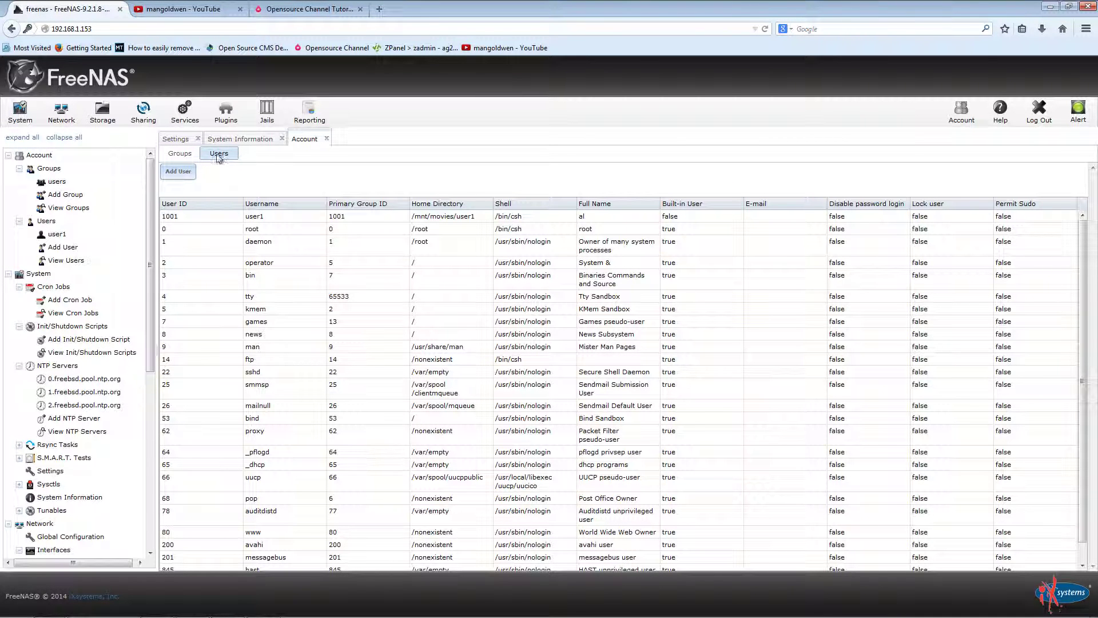
{"action": "scroll", "coordinate": [263, 247], "scroll_direction": "down", "scroll_amount": 1}
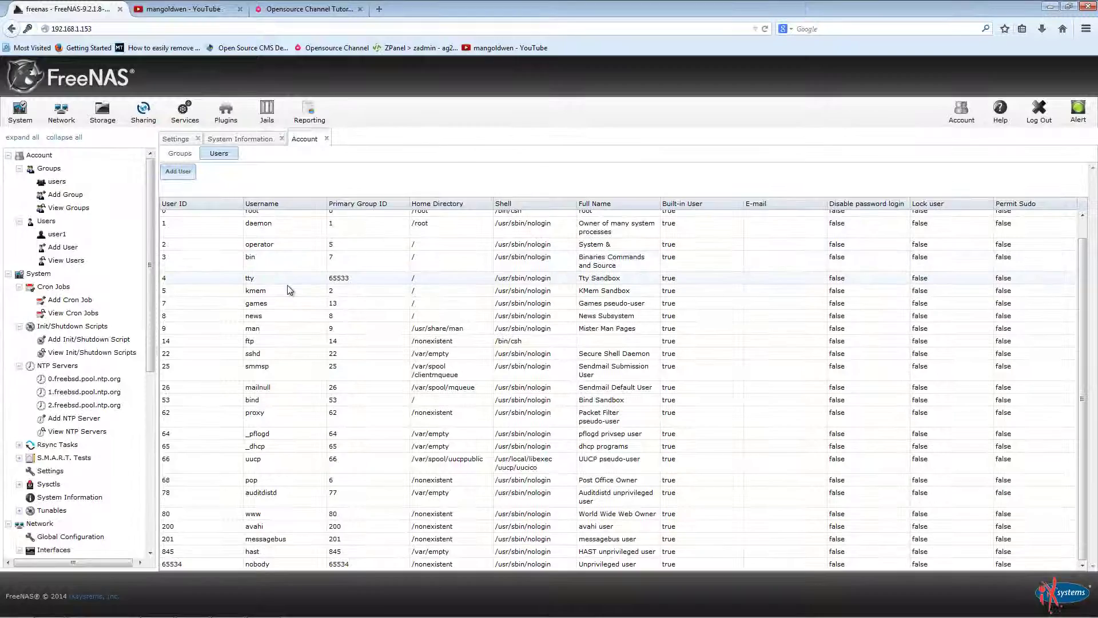
{"action": "scroll", "coordinate": [263, 247], "scroll_direction": "up", "scroll_amount": 1}
{"action": "left_click", "coordinate": [263, 216]}
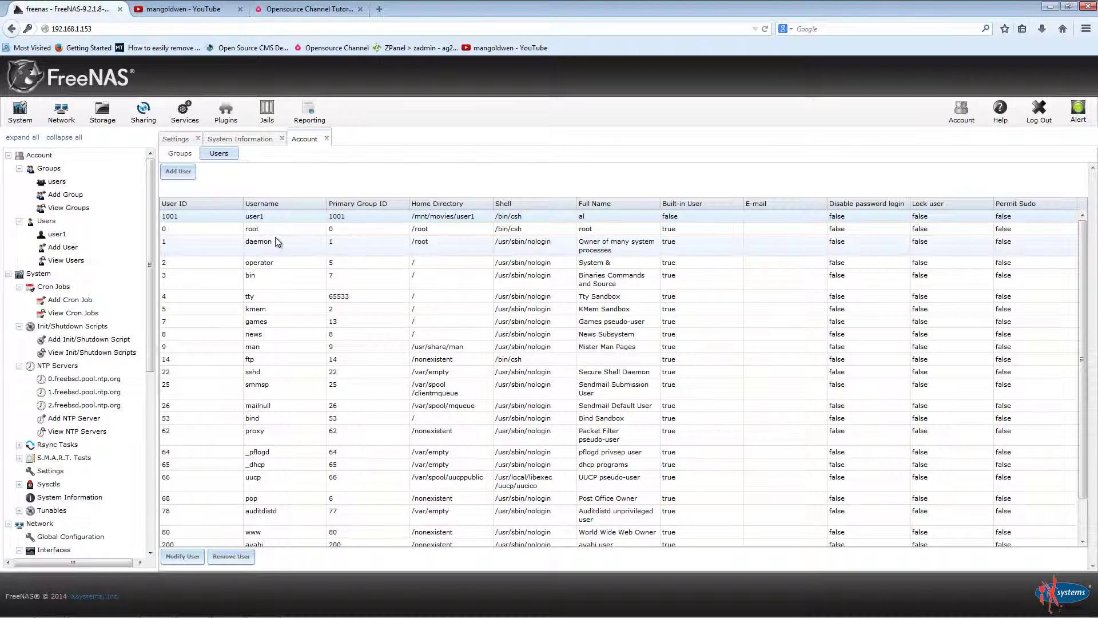
{"action": "scroll", "coordinate": [314, 312], "scroll_direction": "down", "scroll_amount": 1}
{"action": "scroll", "coordinate": [311, 320], "scroll_direction": "up", "scroll_amount": 1}
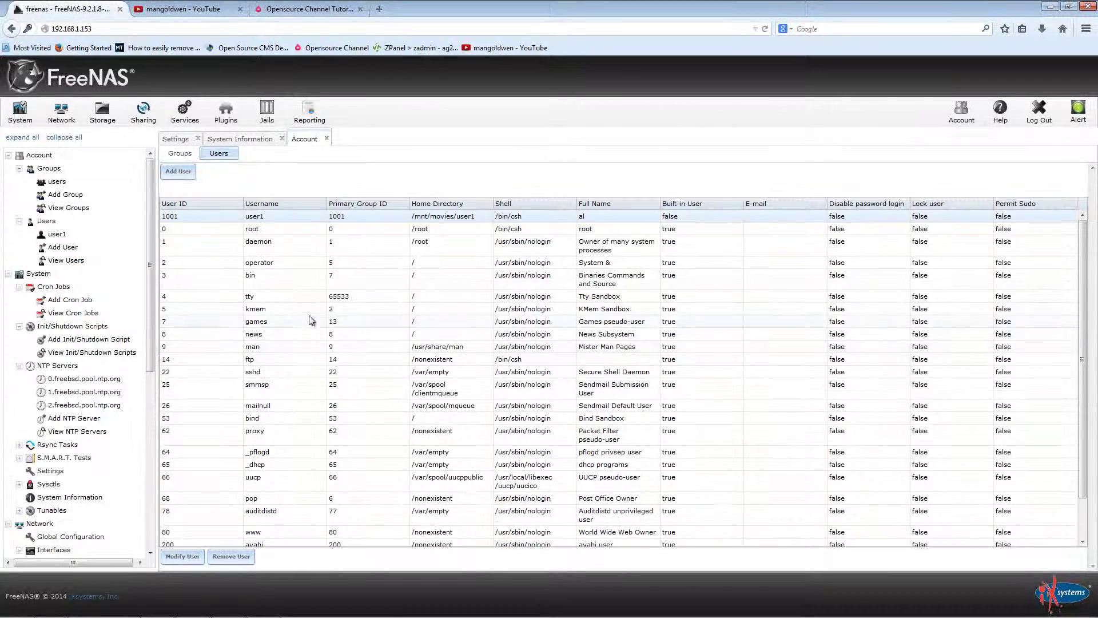
{"action": "scroll", "coordinate": [235, 310], "scroll_direction": "down", "scroll_amount": 2}
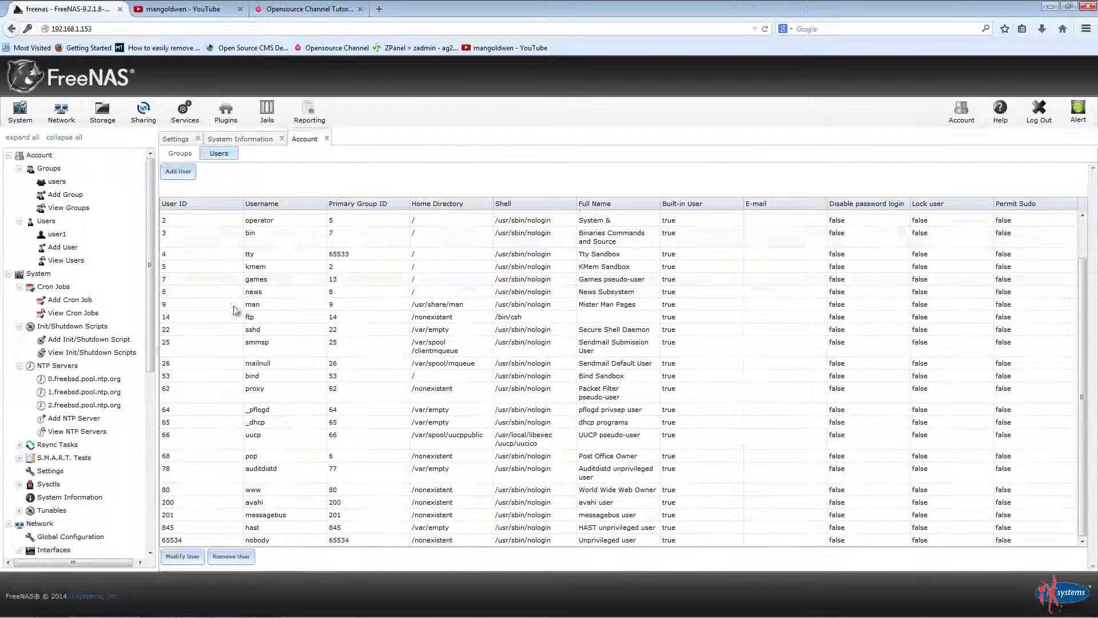
{"action": "scroll", "coordinate": [294, 308], "scroll_direction": "up", "scroll_amount": 2}
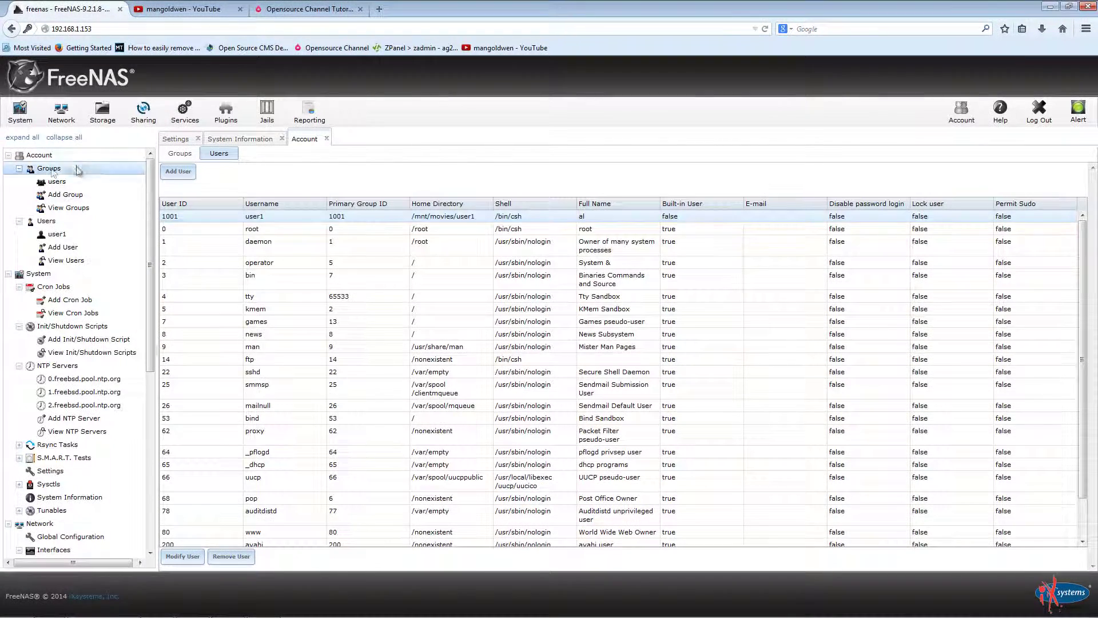
Step: Start a new user named user2 with home directory under /mnt/movies/user1
{"action": "left_click", "coordinate": [57, 248]}
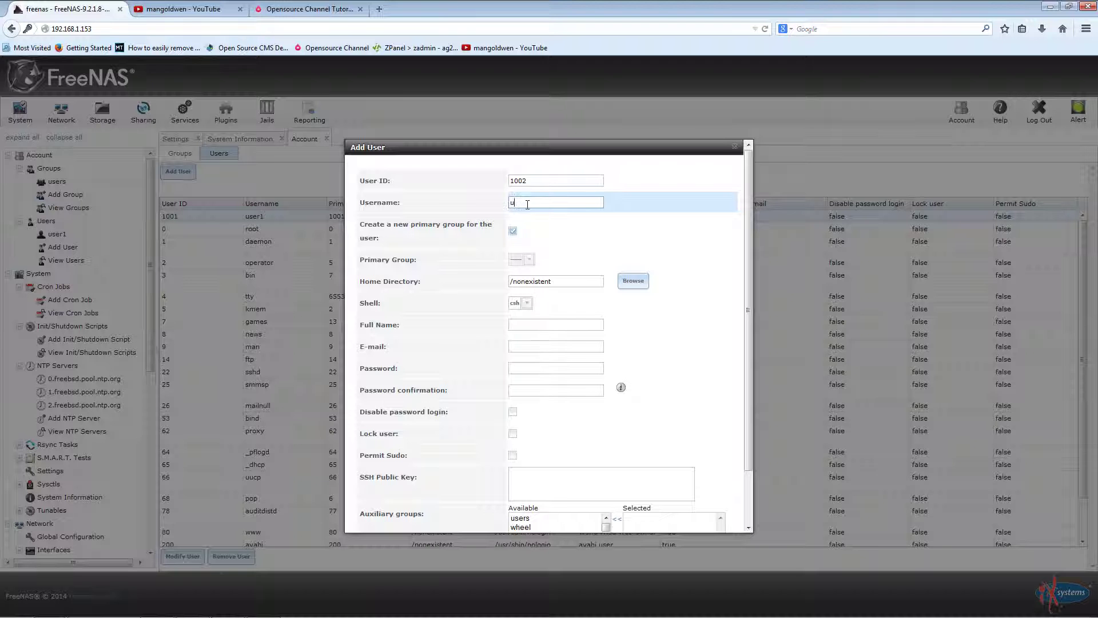
{"action": "type", "text": "user2"}
{"action": "left_click", "coordinate": [628, 281]}
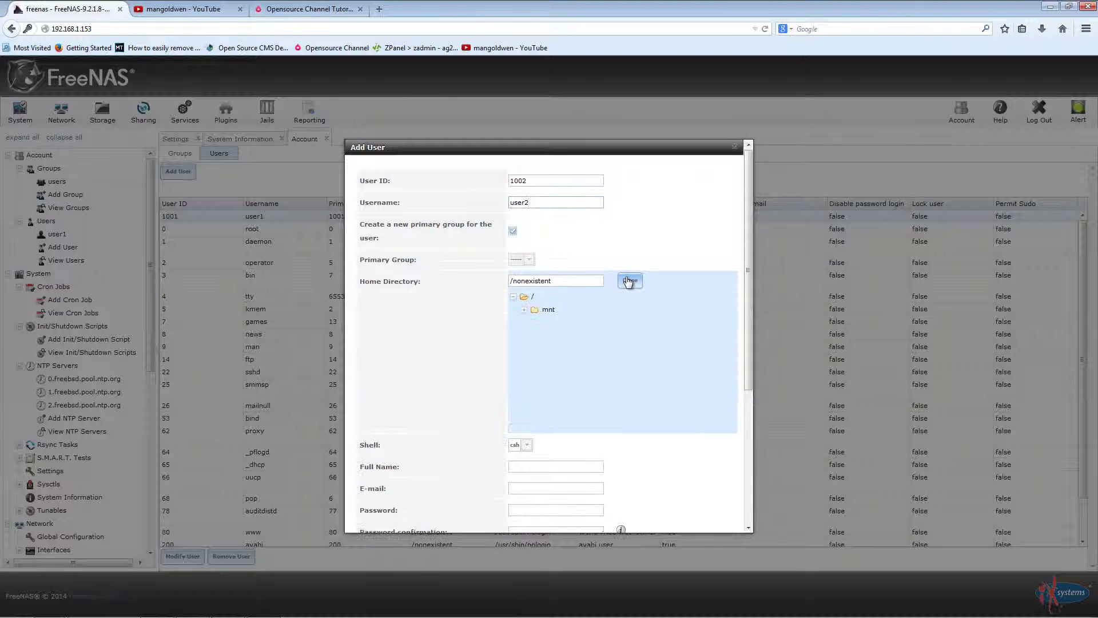
{"action": "left_click", "coordinate": [524, 310]}
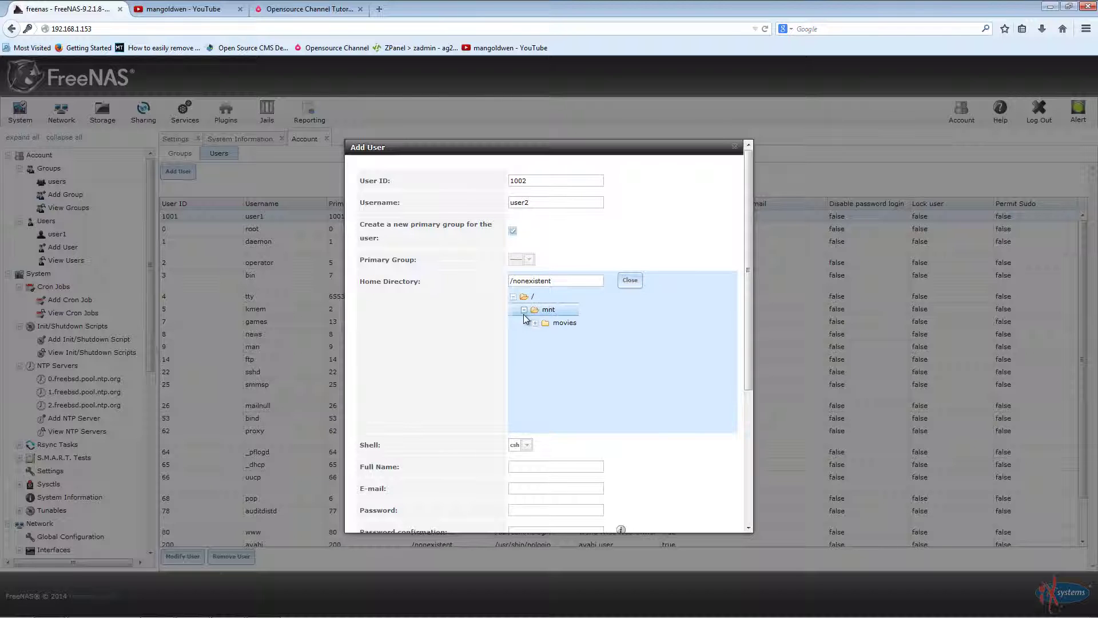
{"action": "left_click", "coordinate": [535, 323]}
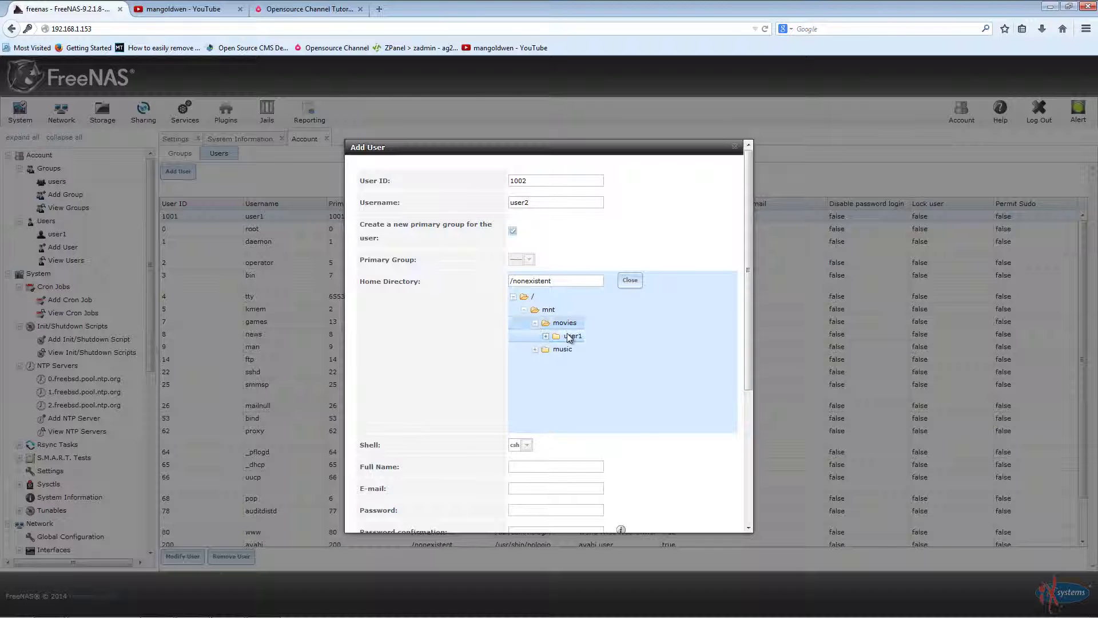
{"action": "left_click", "coordinate": [566, 336]}
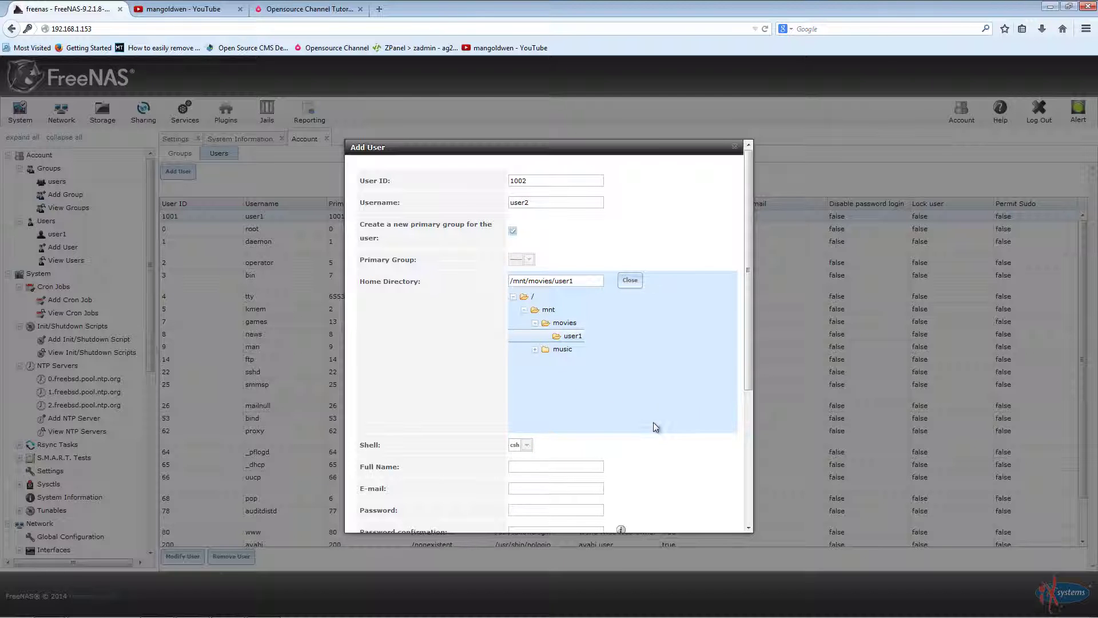
{"action": "scroll", "coordinate": [702, 475], "scroll_direction": "down", "scroll_amount": 2}
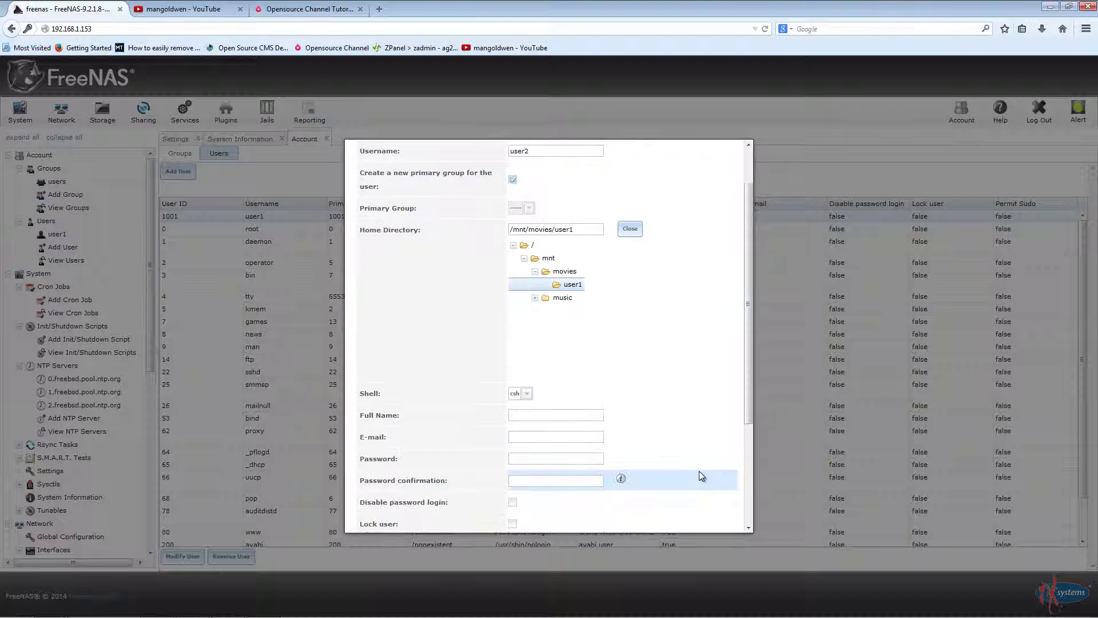
Step: Enter and confirm user2's password
{"action": "left_click", "coordinate": [556, 416]}
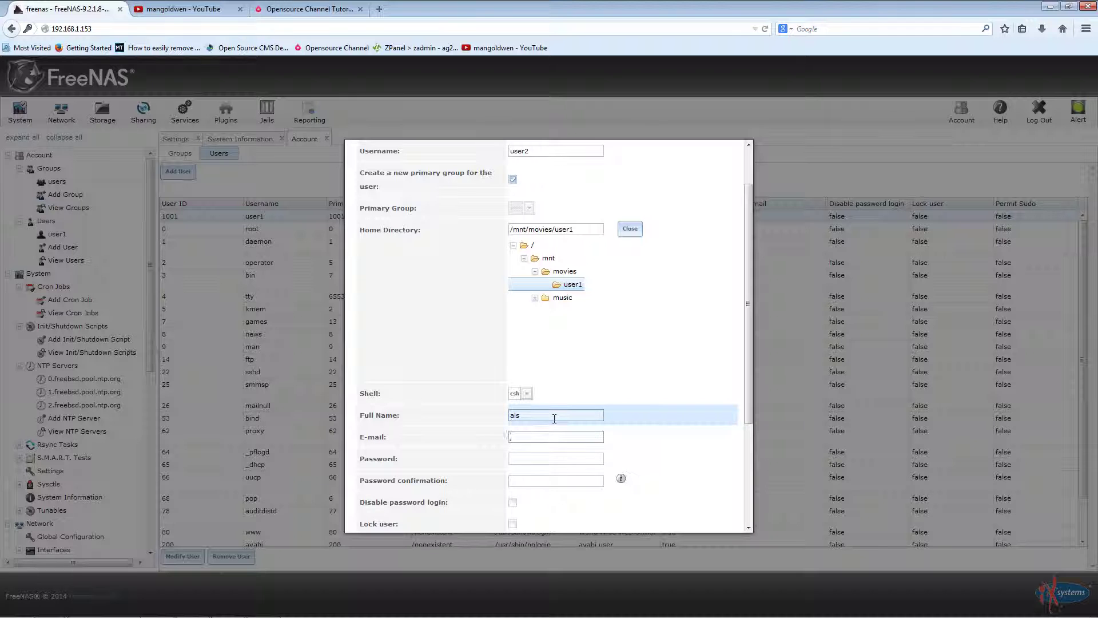
{"action": "key", "text": "Tab"}
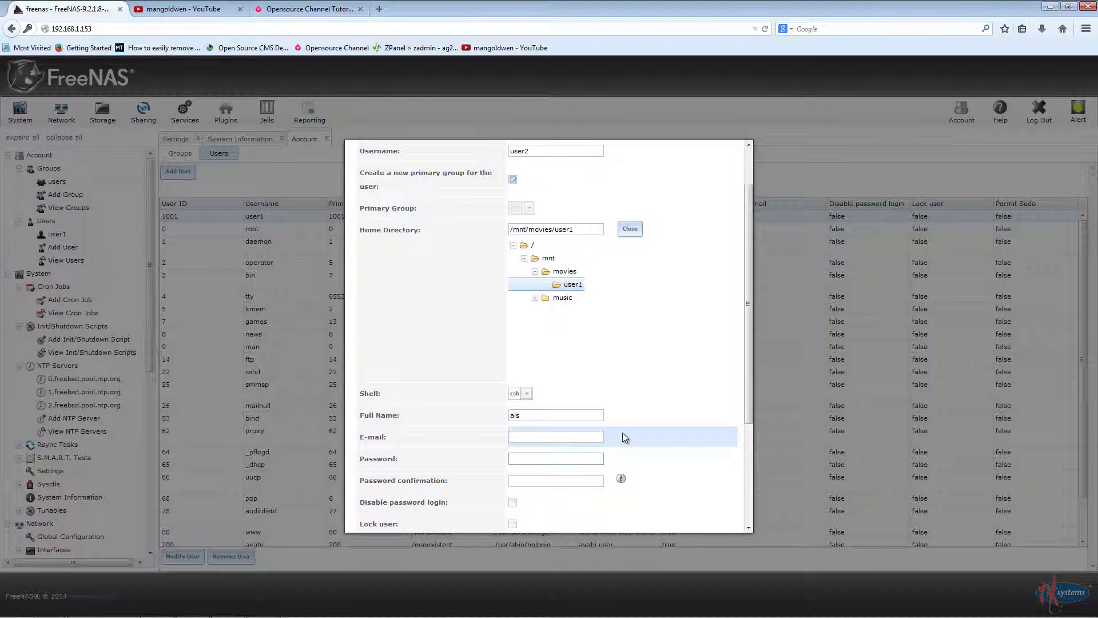
{"action": "type", "text": "test1"}
{"action": "key", "text": "Tab"}
{"action": "type", "text": "test1"}
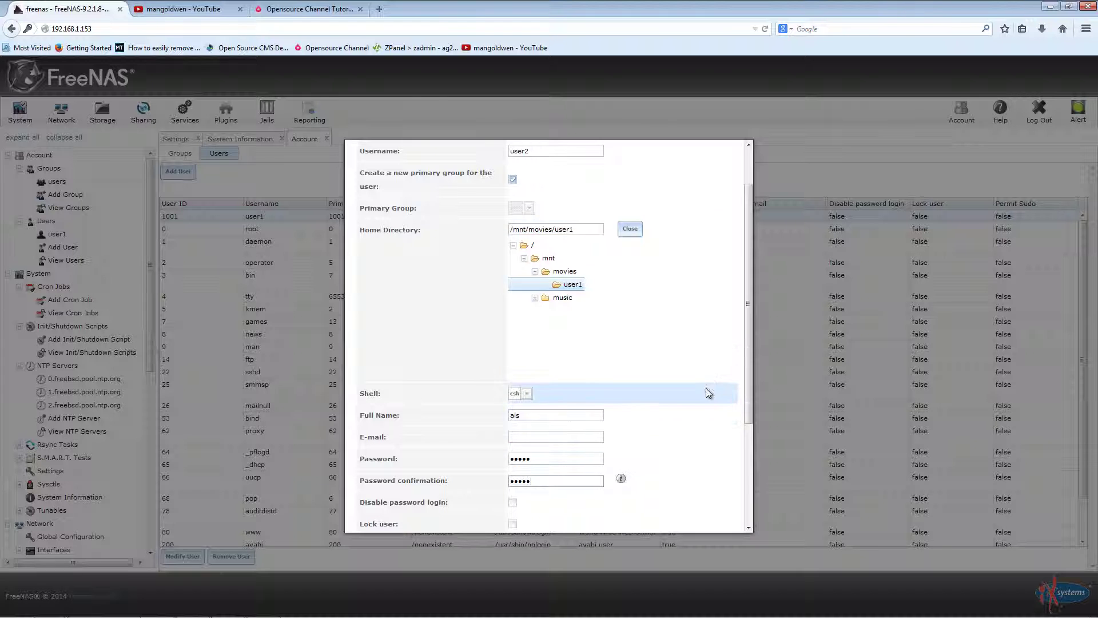
{"action": "left_click_drag", "start_coordinate": [750, 358], "coordinate": [747, 506]}
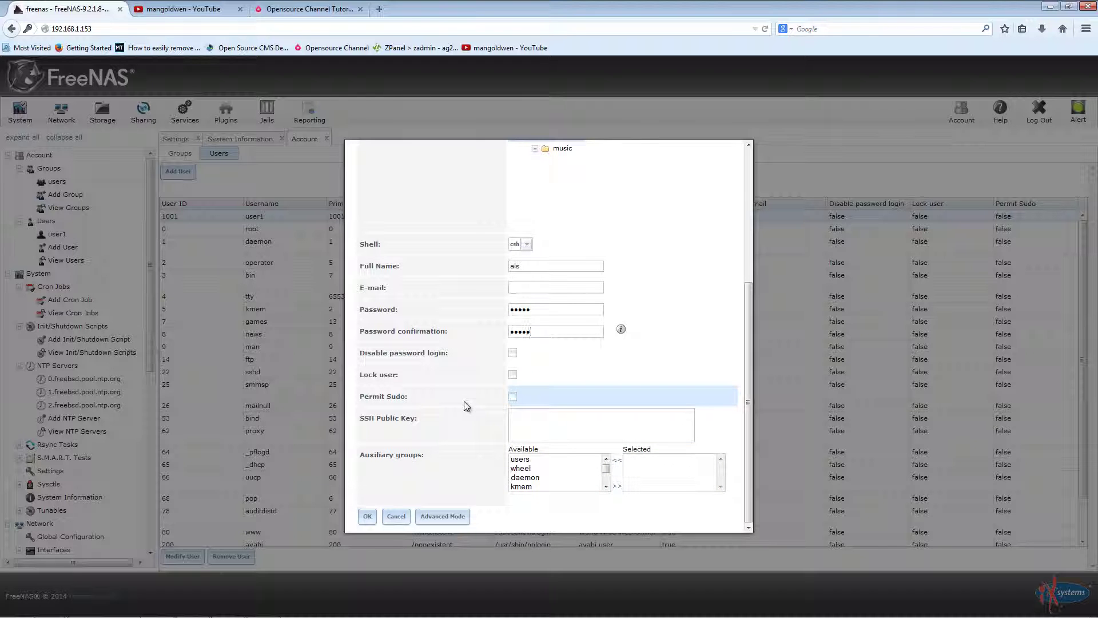
Step: In Advanced Mode, grant group and other write, add the users group, and save user2
{"action": "left_click", "coordinate": [441, 517]}
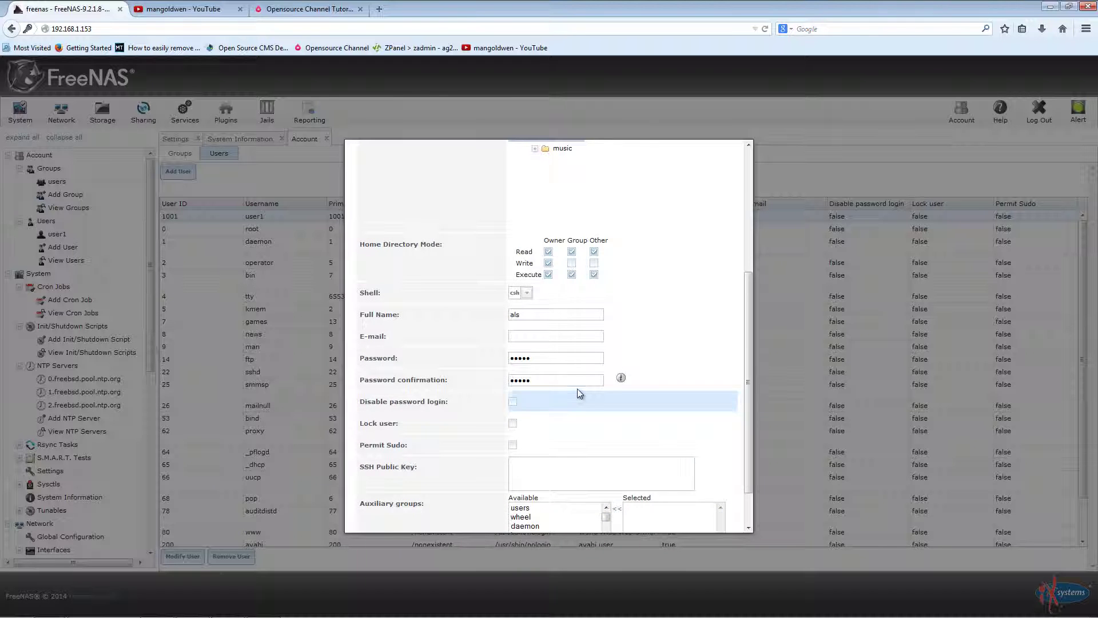
{"action": "scroll", "coordinate": [626, 286], "scroll_direction": "up", "scroll_amount": 2}
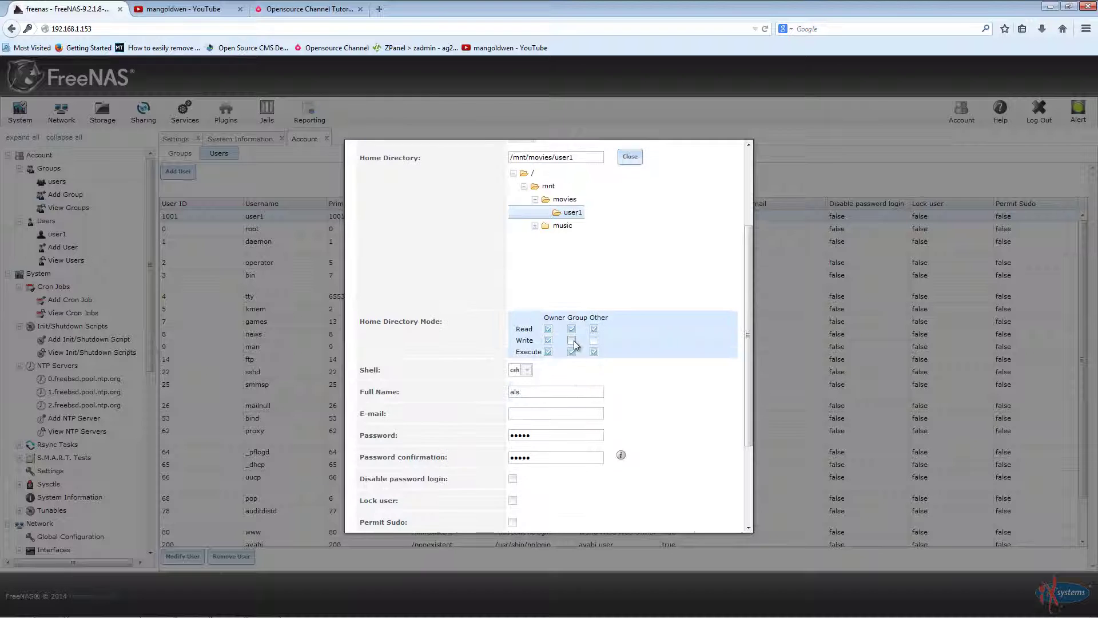
{"action": "left_click", "coordinate": [572, 340]}
{"action": "left_click", "coordinate": [594, 340]}
{"action": "scroll", "coordinate": [672, 423], "scroll_direction": "up", "scroll_amount": 3}
{"action": "scroll", "coordinate": [671, 417], "scroll_direction": "down", "scroll_amount": 6}
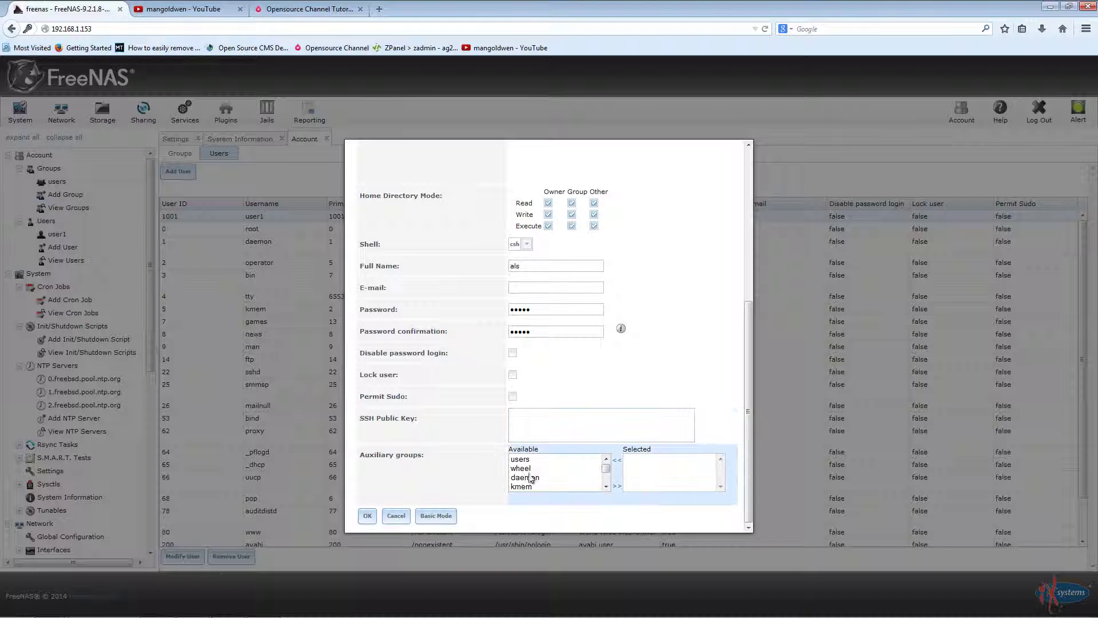
{"action": "left_click", "coordinate": [527, 460]}
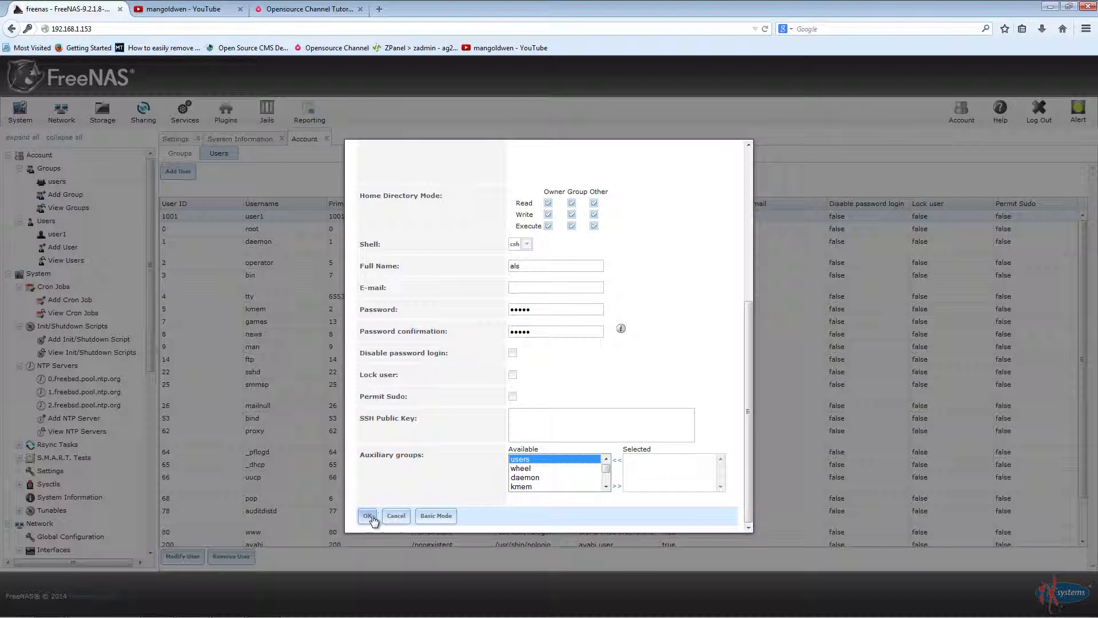
{"action": "left_click", "coordinate": [369, 516]}
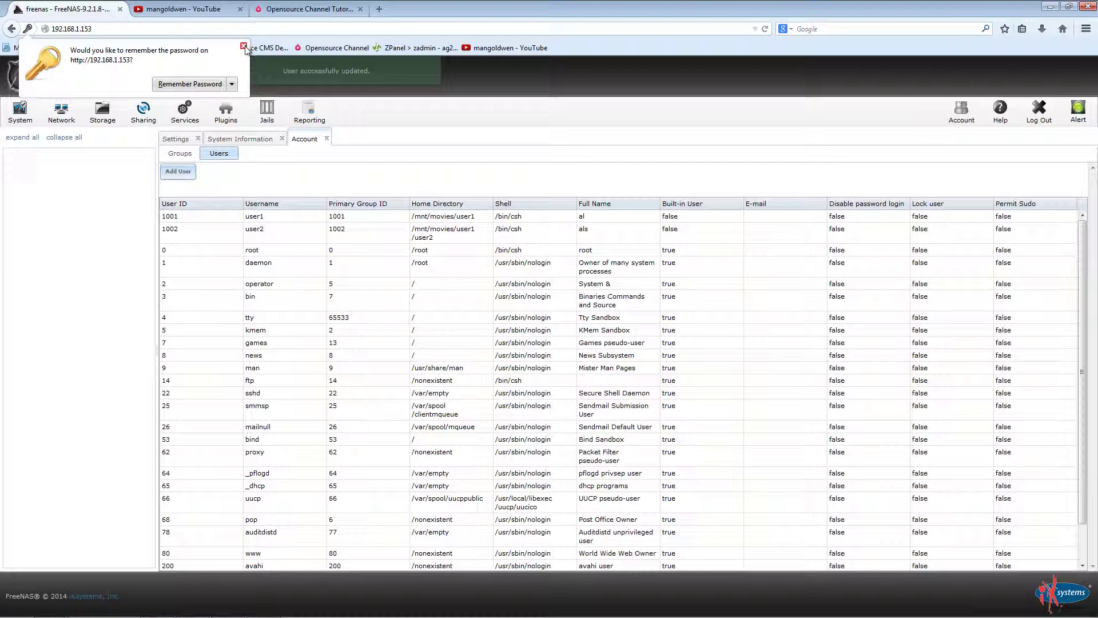
Step: Dismiss the password prompt and expand Storage > Volumes to show /mnt/movies options
{"action": "left_click", "coordinate": [243, 46]}
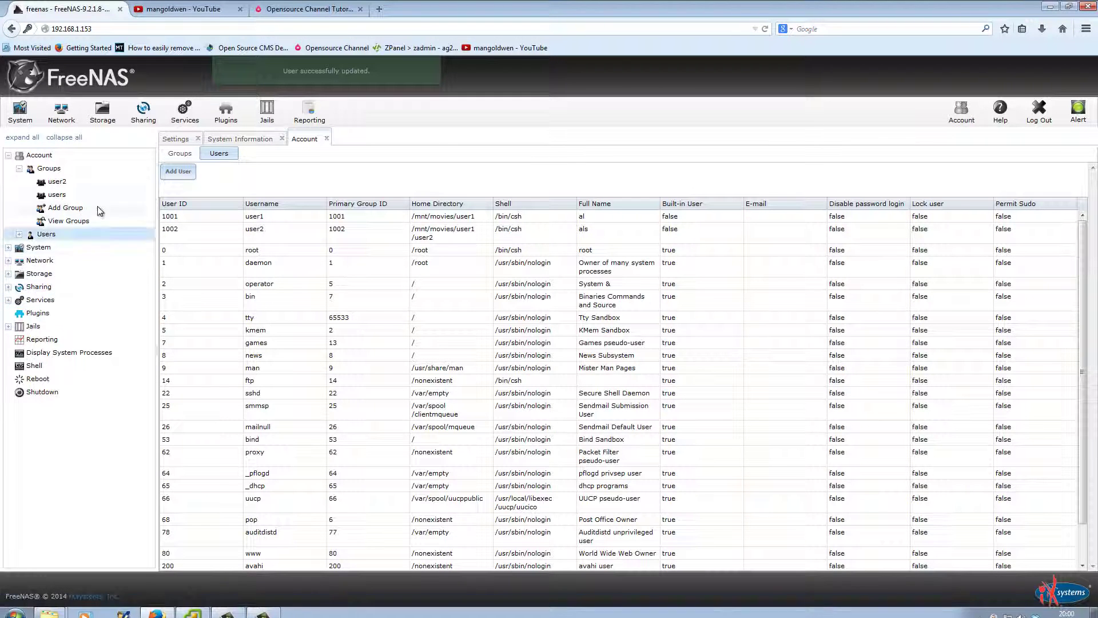
{"action": "left_click", "coordinate": [9, 273]}
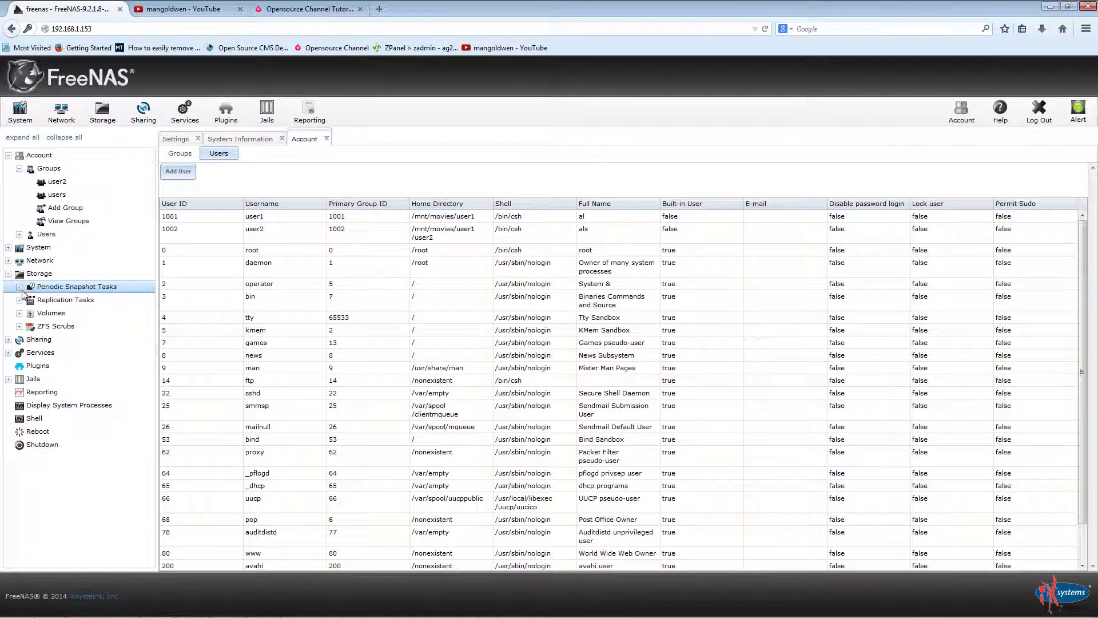
{"action": "left_click", "coordinate": [54, 313]}
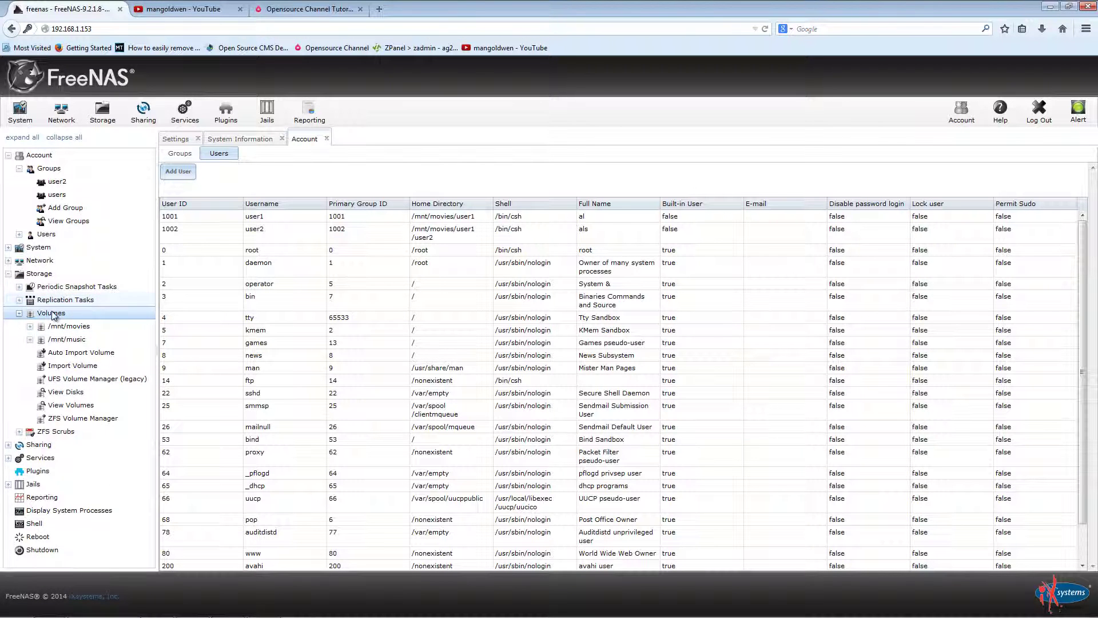
{"action": "left_click", "coordinate": [58, 326]}
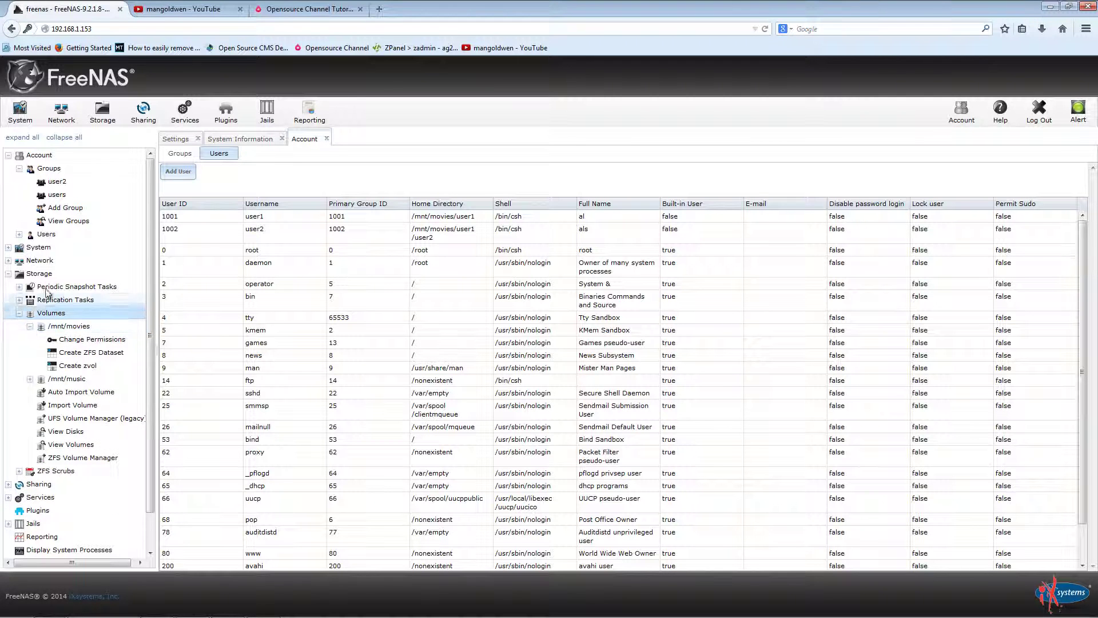
Step: Open the General settings page showing HTTP, port 80 and America/Los_Angeles timezone
{"action": "left_click", "coordinate": [41, 274]}
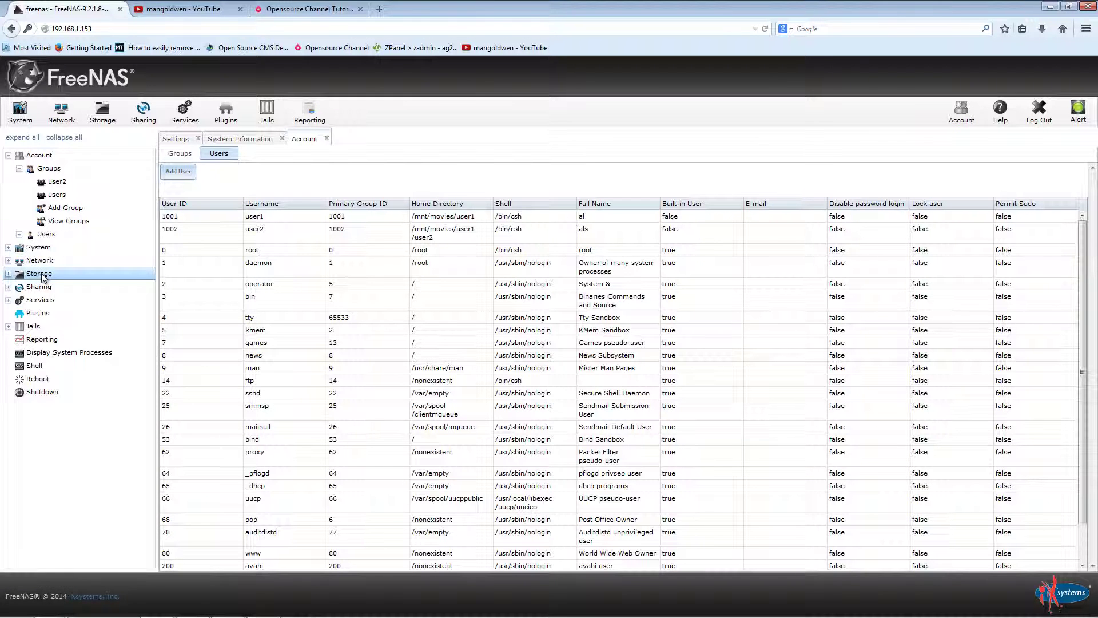
{"action": "left_click", "coordinate": [41, 275]}
{"action": "left_click", "coordinate": [266, 140]}
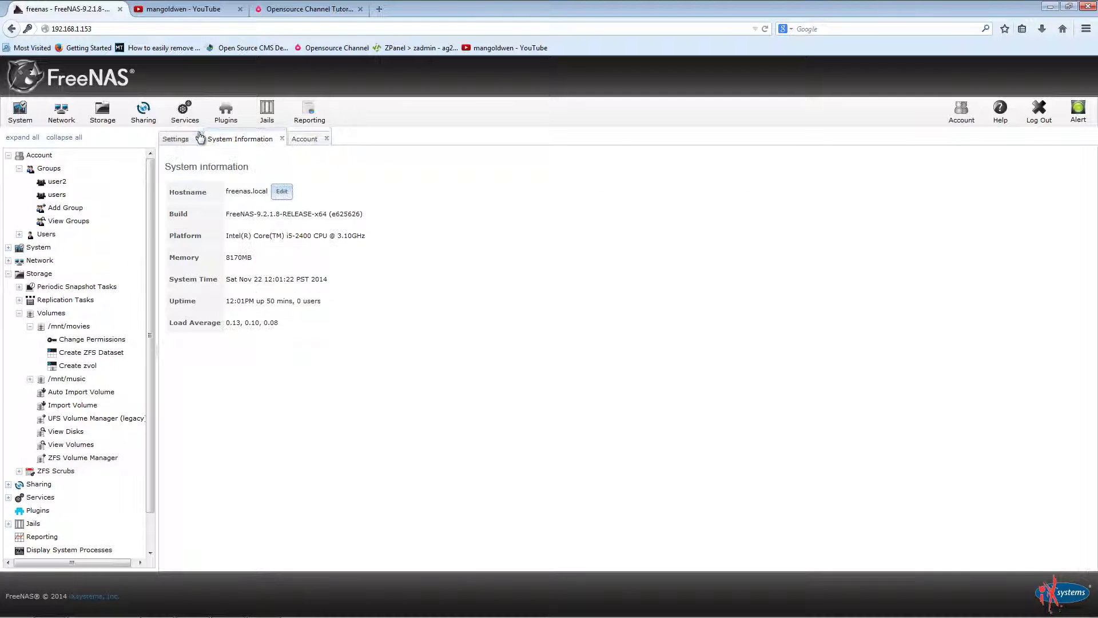
{"action": "left_click", "coordinate": [177, 141]}
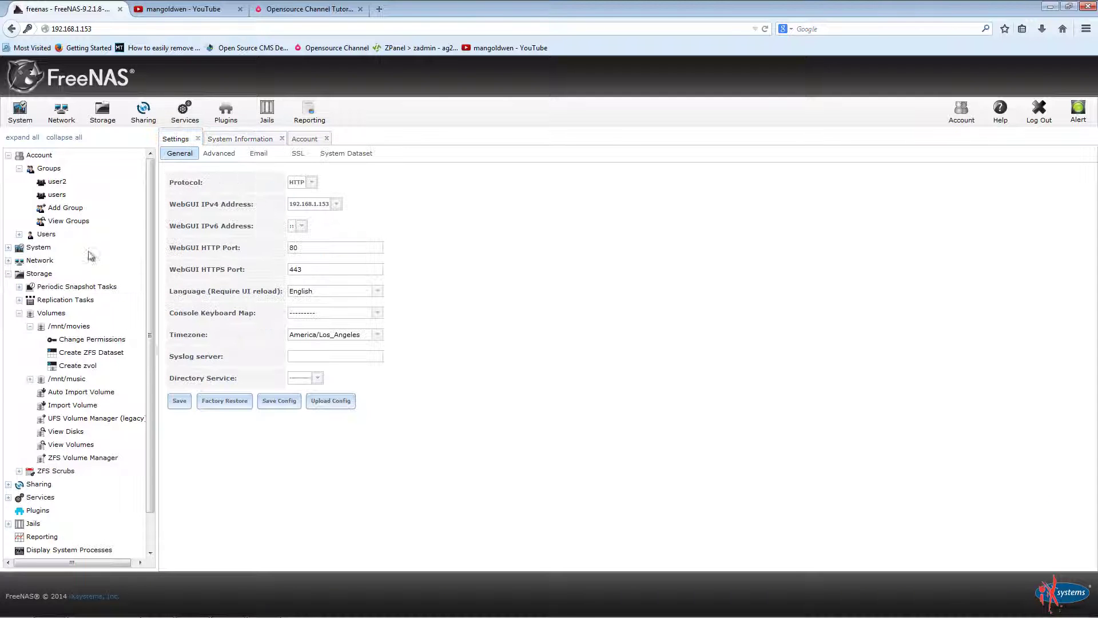
{"action": "left_click", "coordinate": [57, 279]}
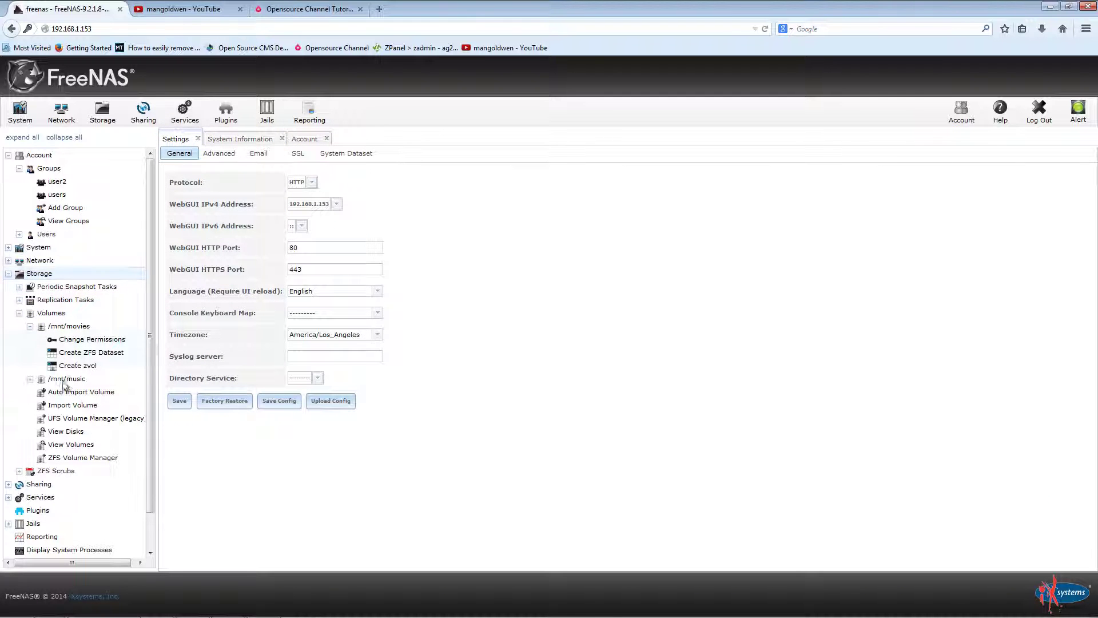
{"action": "left_click", "coordinate": [99, 457]}
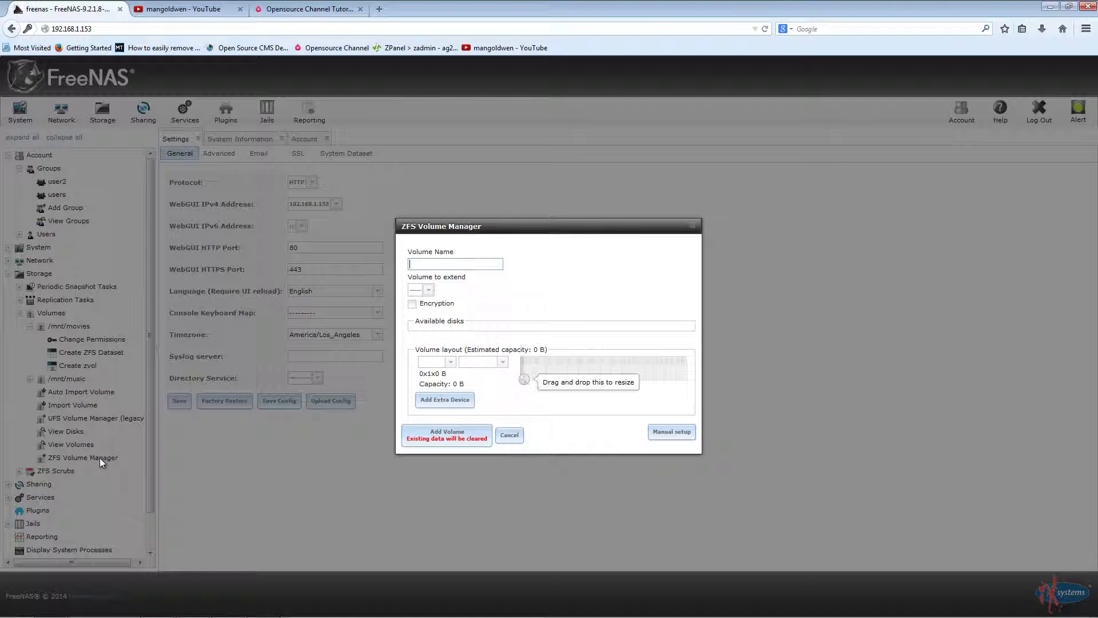
{"action": "left_click", "coordinate": [509, 436]}
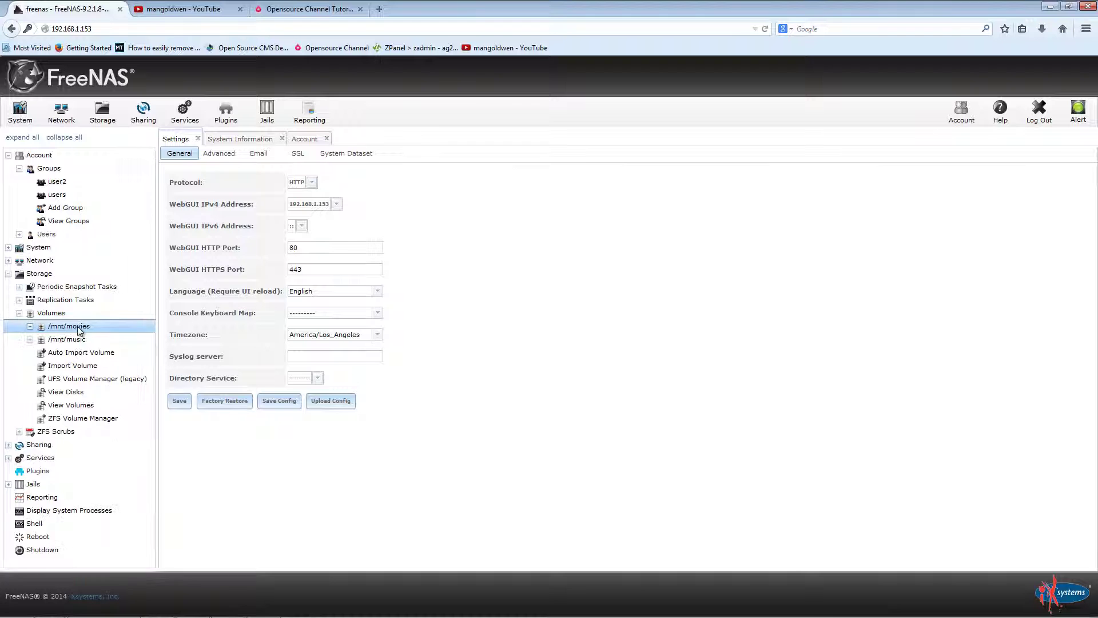
{"action": "left_click", "coordinate": [92, 340]}
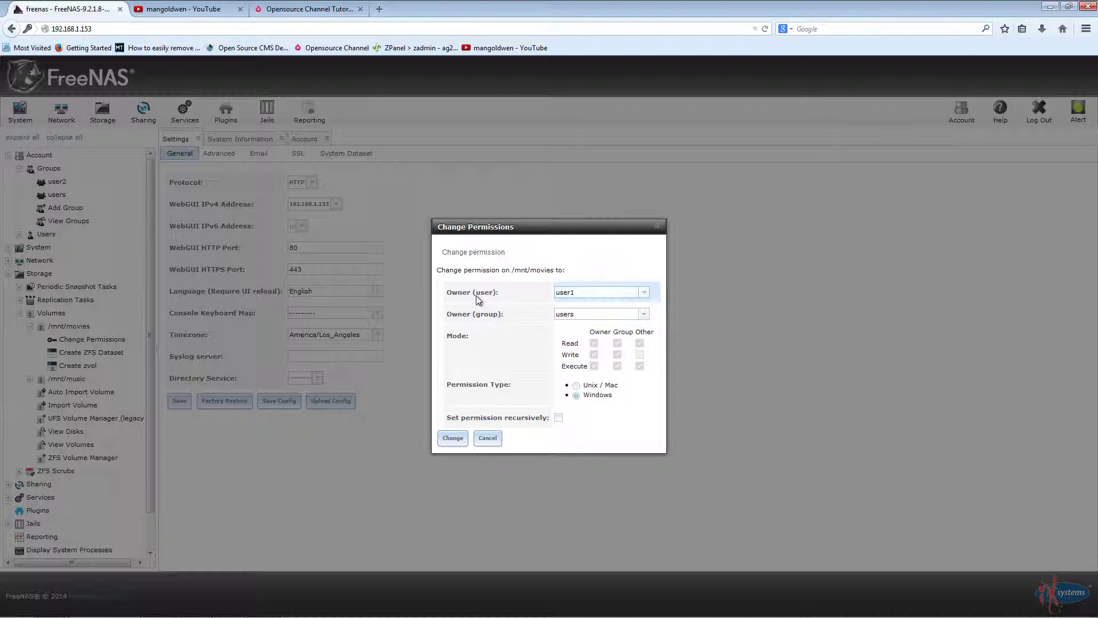
{"action": "left_click", "coordinate": [643, 292]}
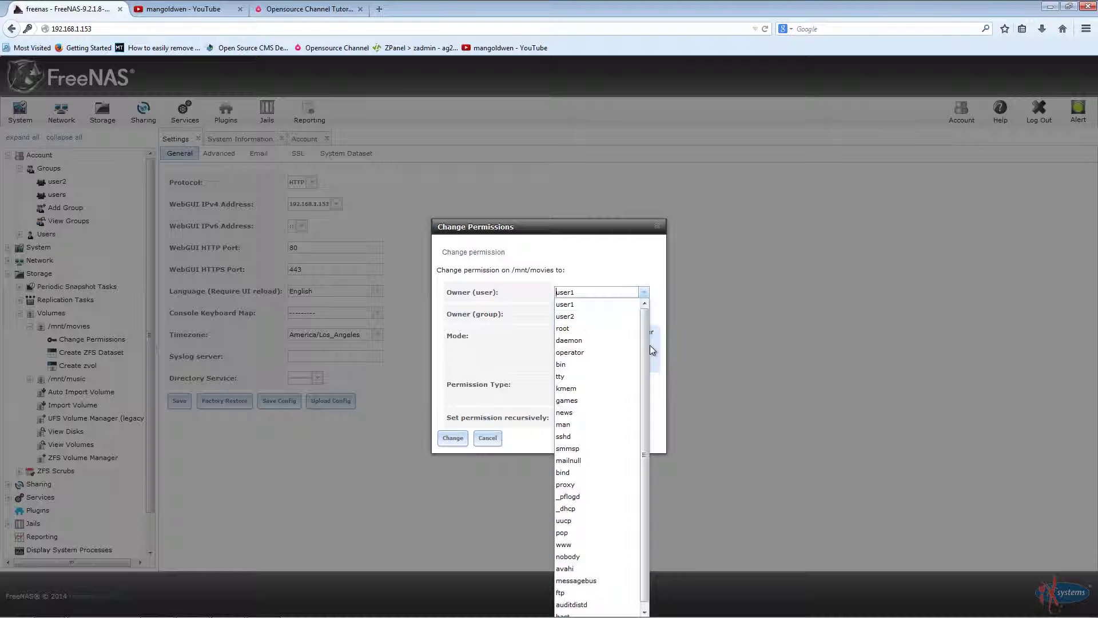
{"action": "left_click", "coordinate": [660, 413]}
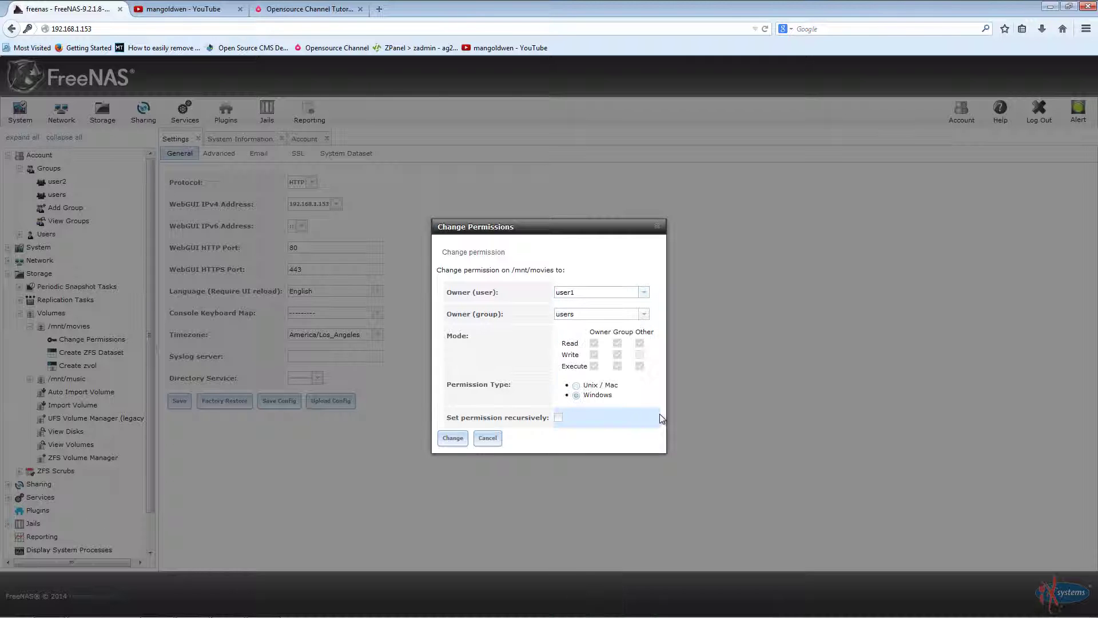
{"action": "left_click", "coordinate": [639, 353]}
{"action": "left_click", "coordinate": [485, 437]}
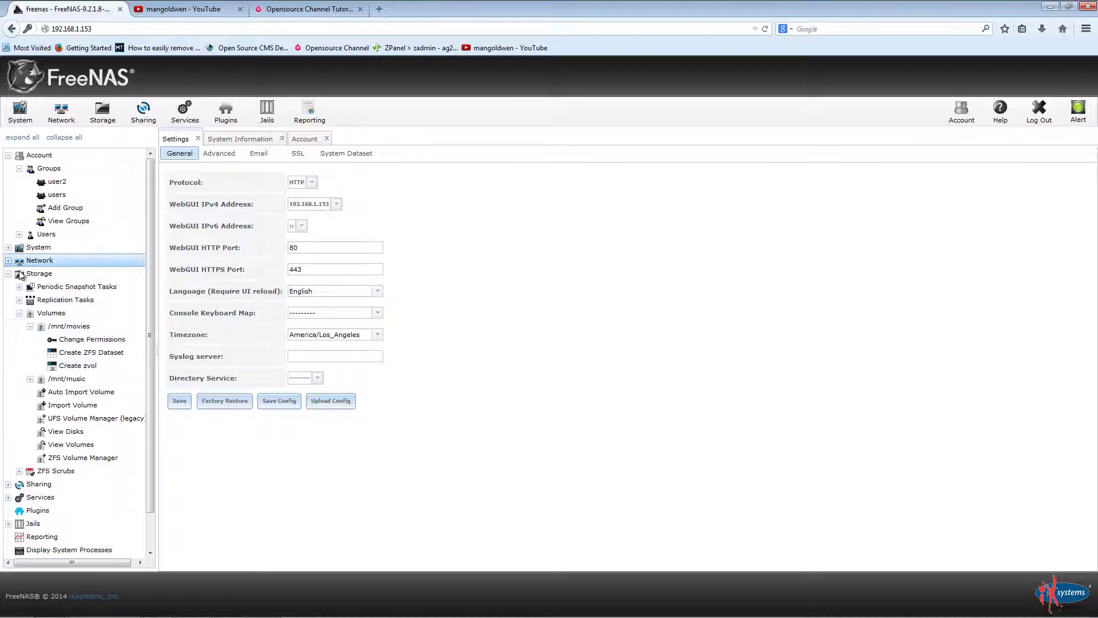
Step: Expand Periodic Snapshot and Replication Tasks, then view disks and select da1 (107.4 GB)
{"action": "left_click", "coordinate": [33, 287]}
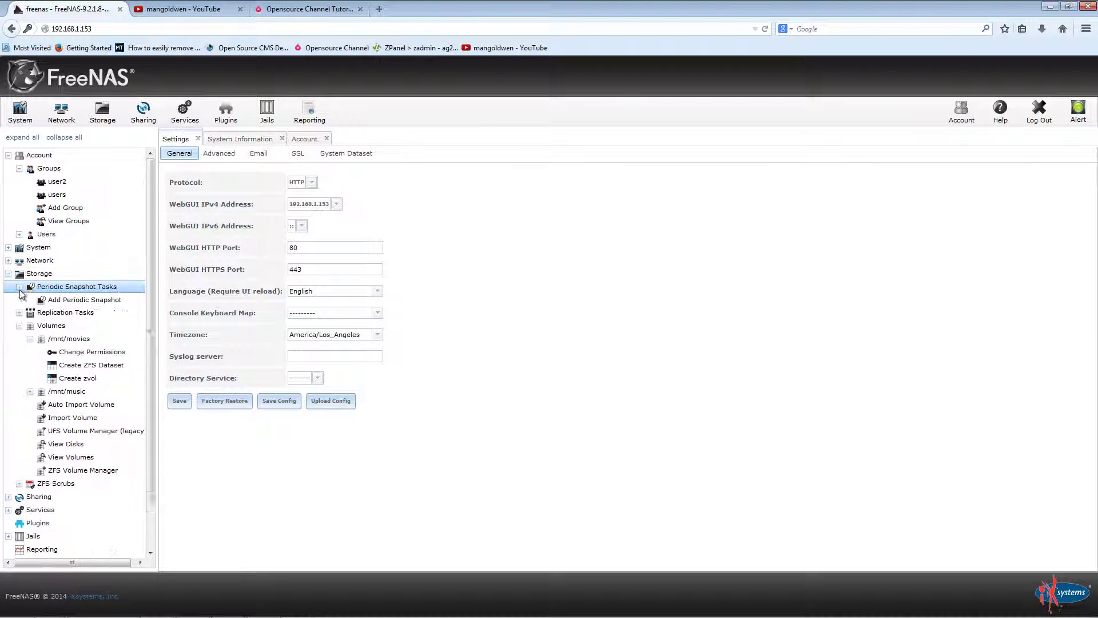
{"action": "left_click", "coordinate": [55, 326]}
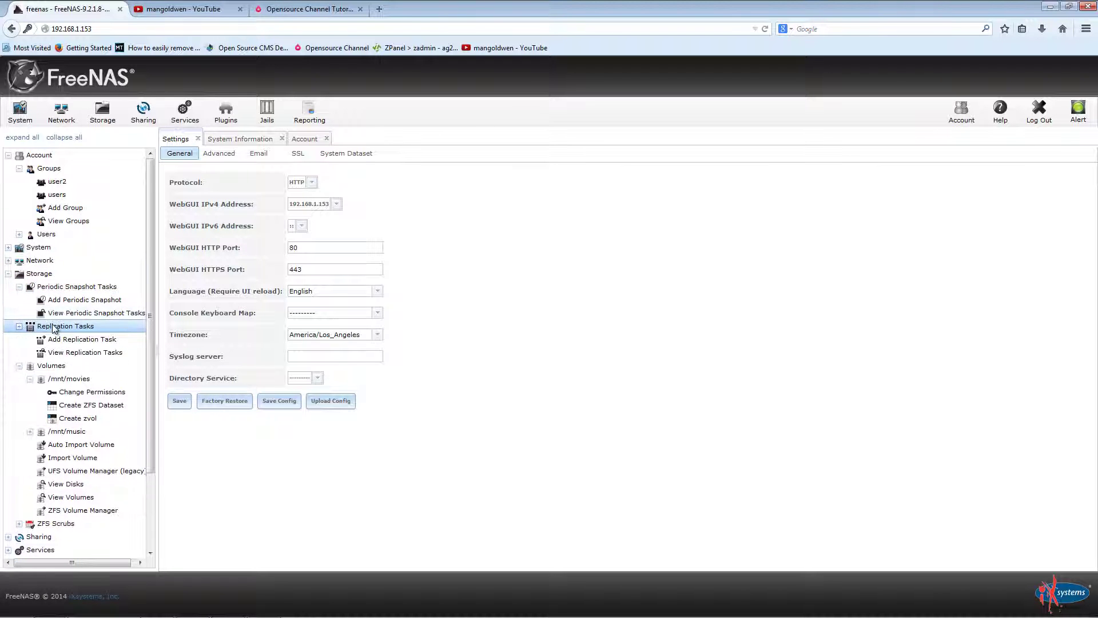
{"action": "left_click", "coordinate": [82, 485]}
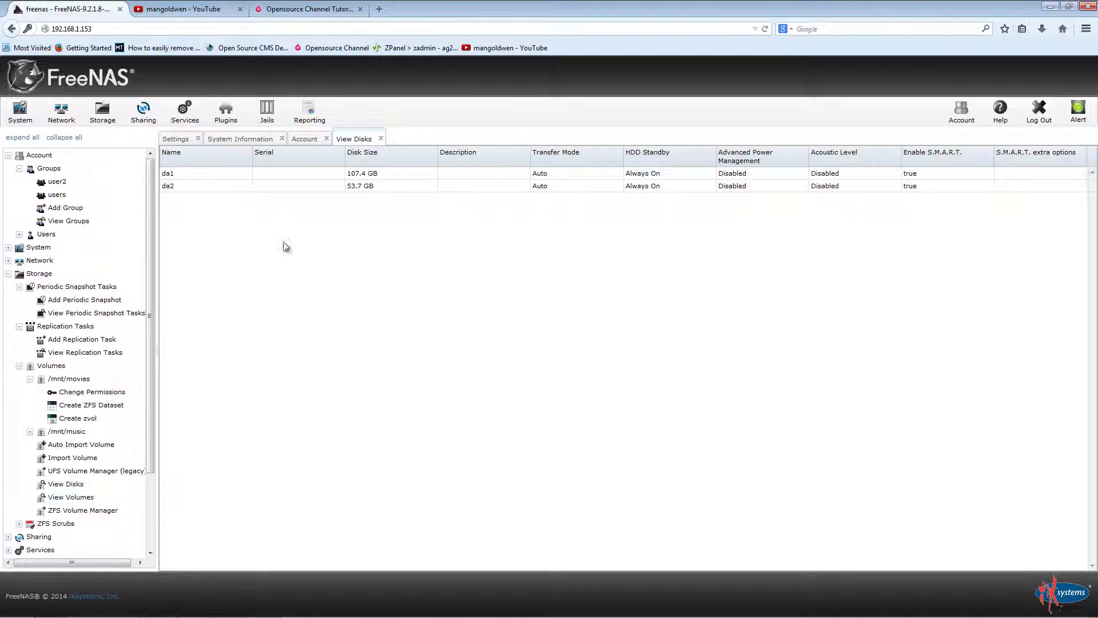
{"action": "left_click", "coordinate": [192, 178]}
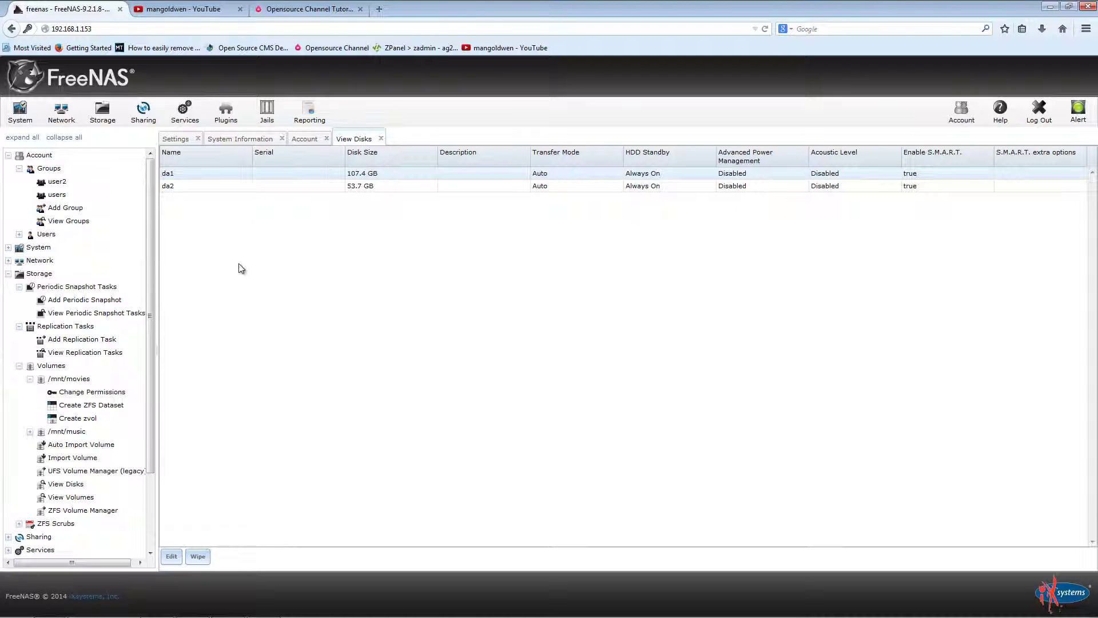
Step: Expand the Services and Sharing sections in the navigation tree
{"action": "left_click", "coordinate": [59, 550]}
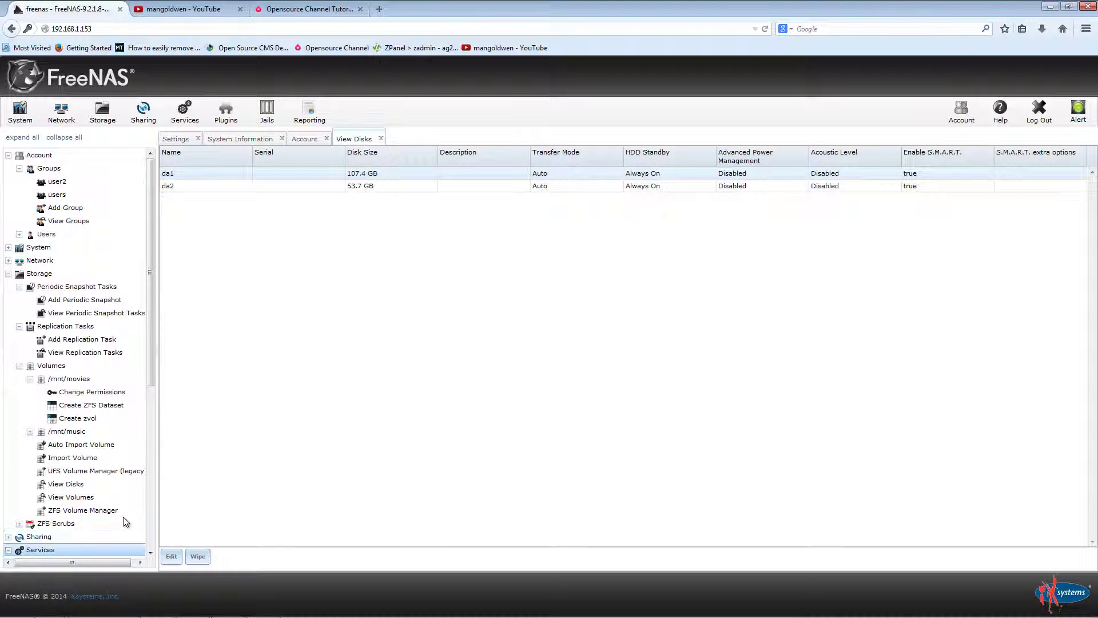
{"action": "left_click", "coordinate": [32, 537]}
{"action": "scroll", "coordinate": [70, 510], "scroll_direction": "down", "scroll_amount": 6}
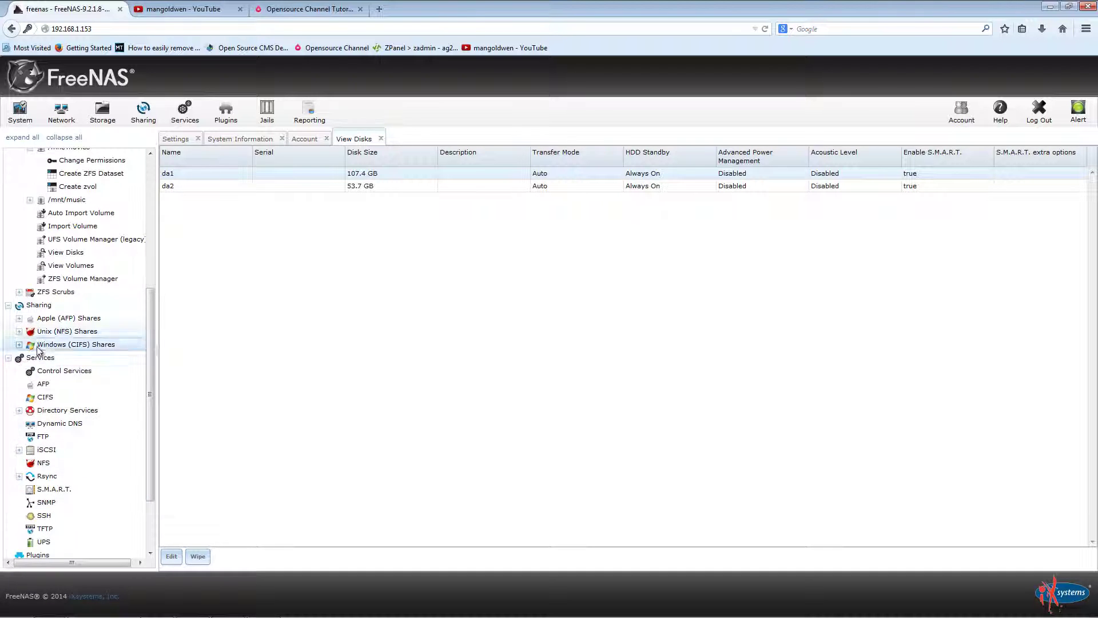
Step: Turn on the CIFS service and bring up the FTP service settings
{"action": "left_click", "coordinate": [59, 370]}
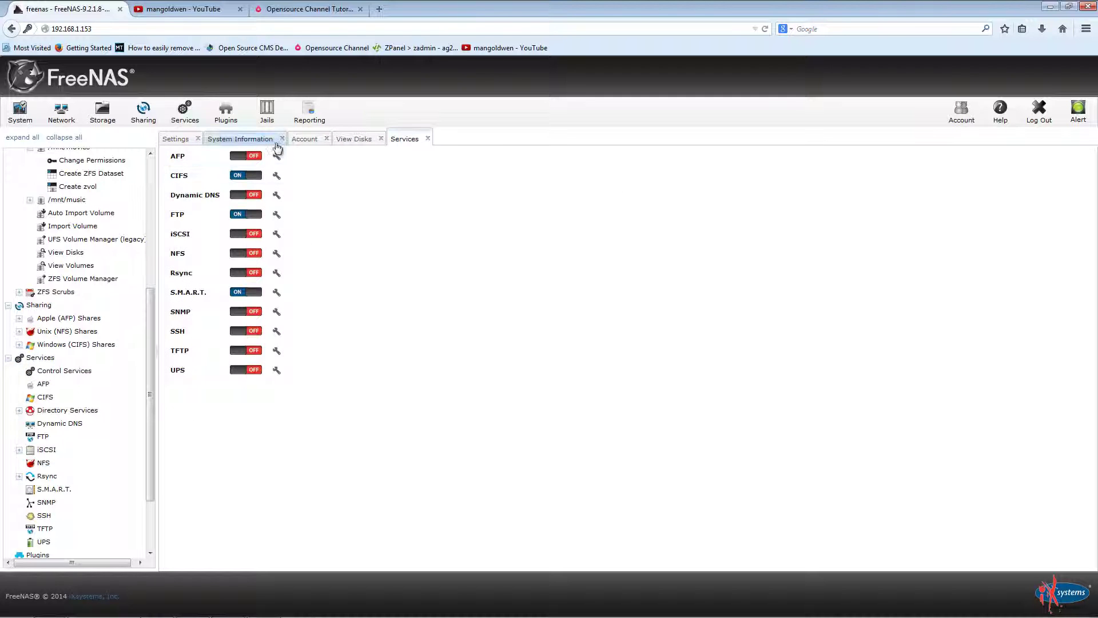
{"action": "left_click", "coordinate": [242, 176]}
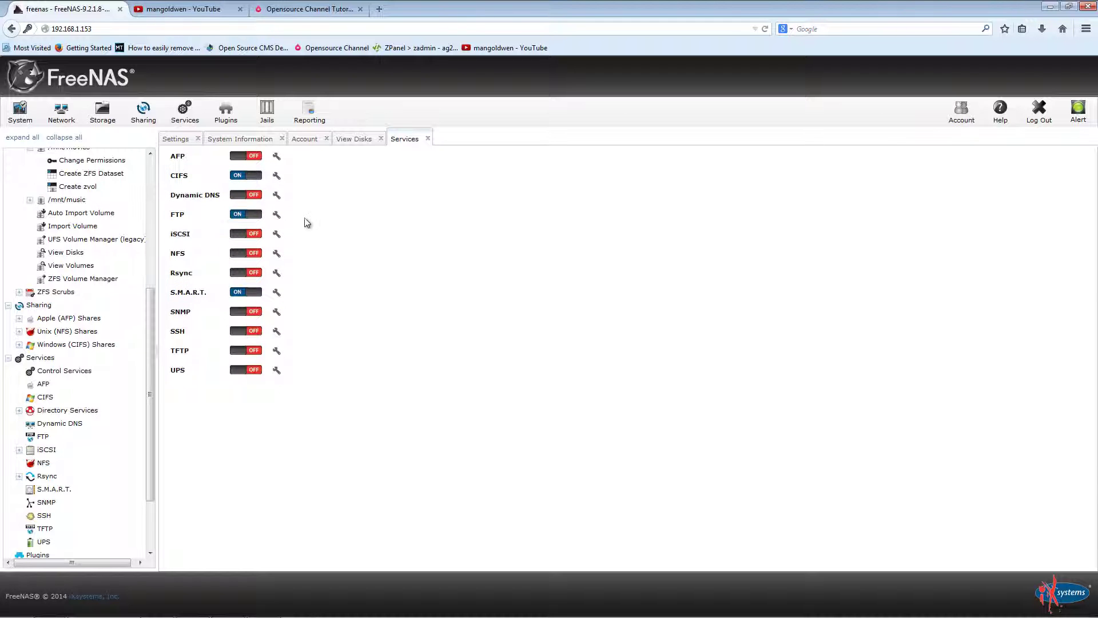
{"action": "left_click", "coordinate": [280, 215]}
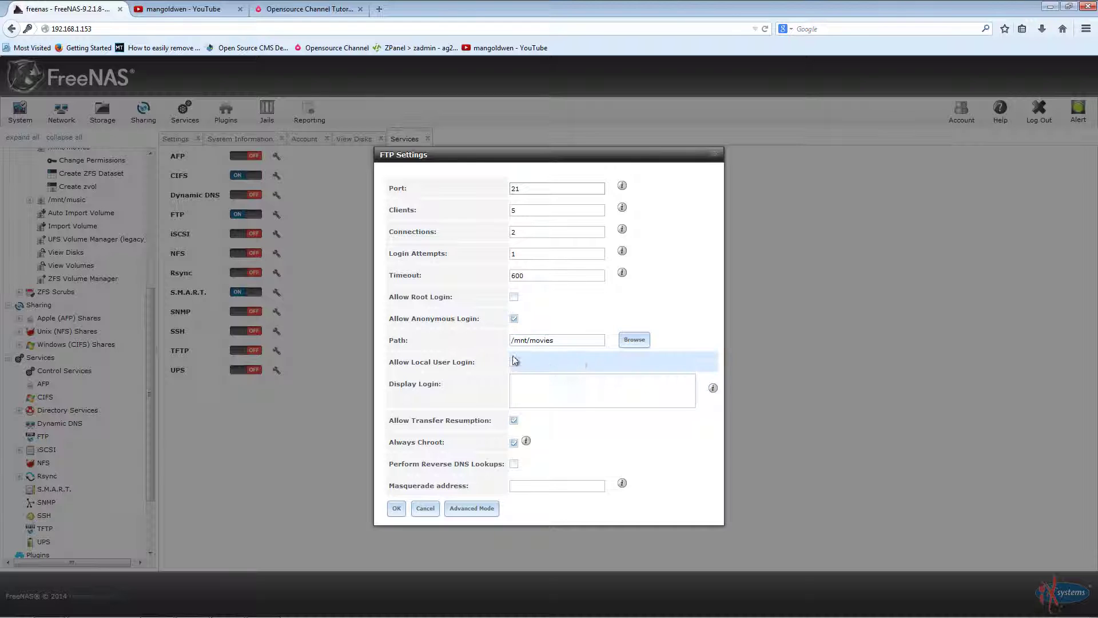
Step: Set the FTP path to /mnt/movies, enable Always Chroot, and close FTP settings
{"action": "left_click", "coordinate": [629, 342]}
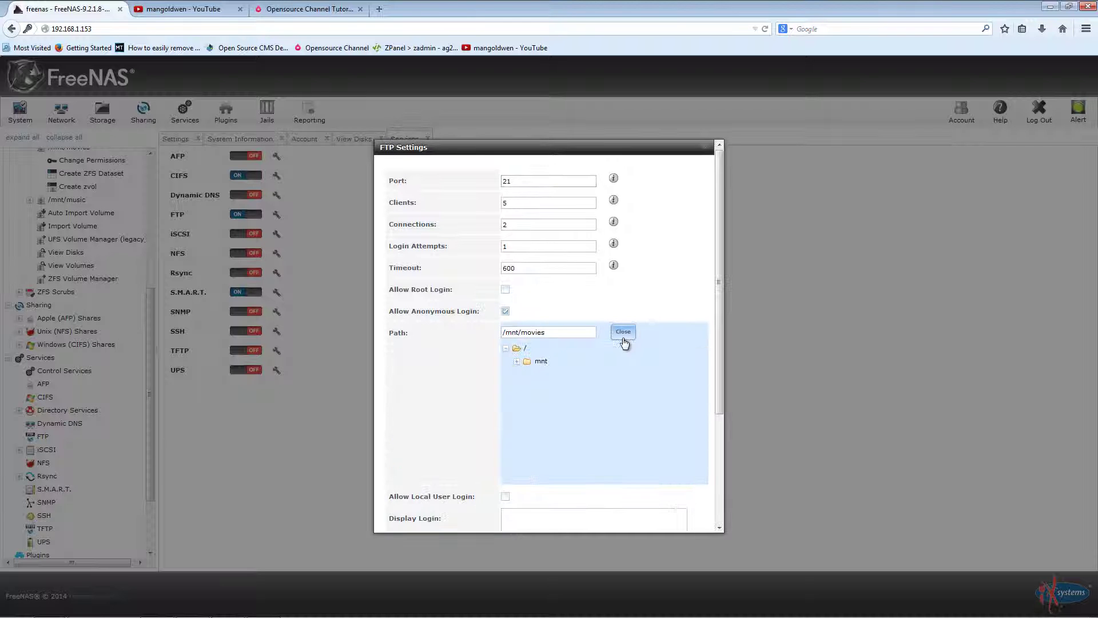
{"action": "left_click", "coordinate": [517, 361]}
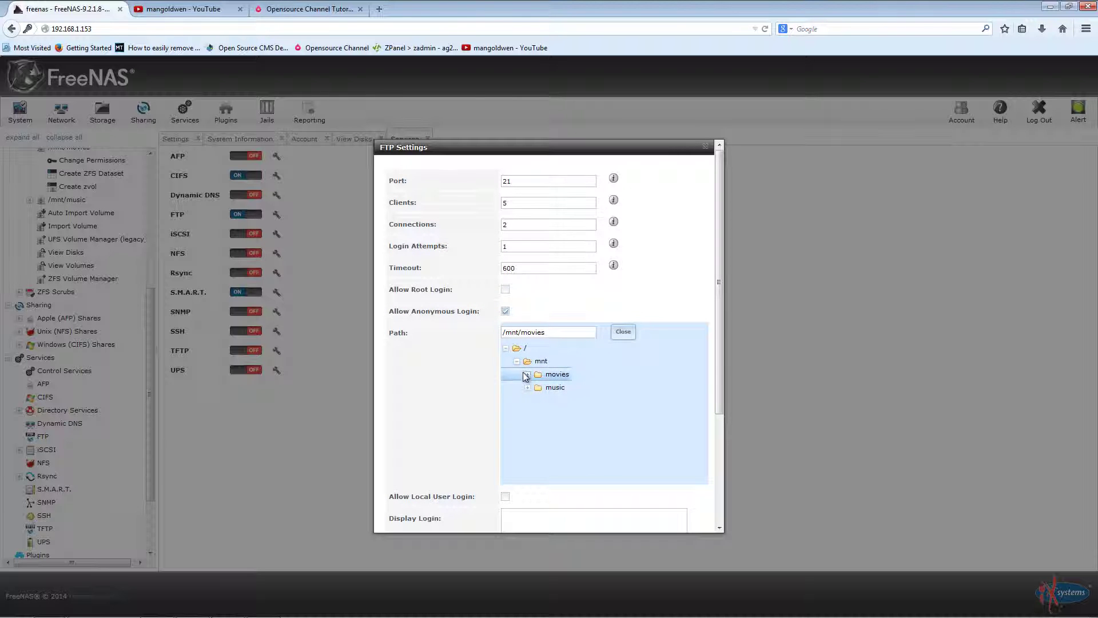
{"action": "left_click", "coordinate": [527, 376]}
{"action": "left_click", "coordinate": [541, 361]}
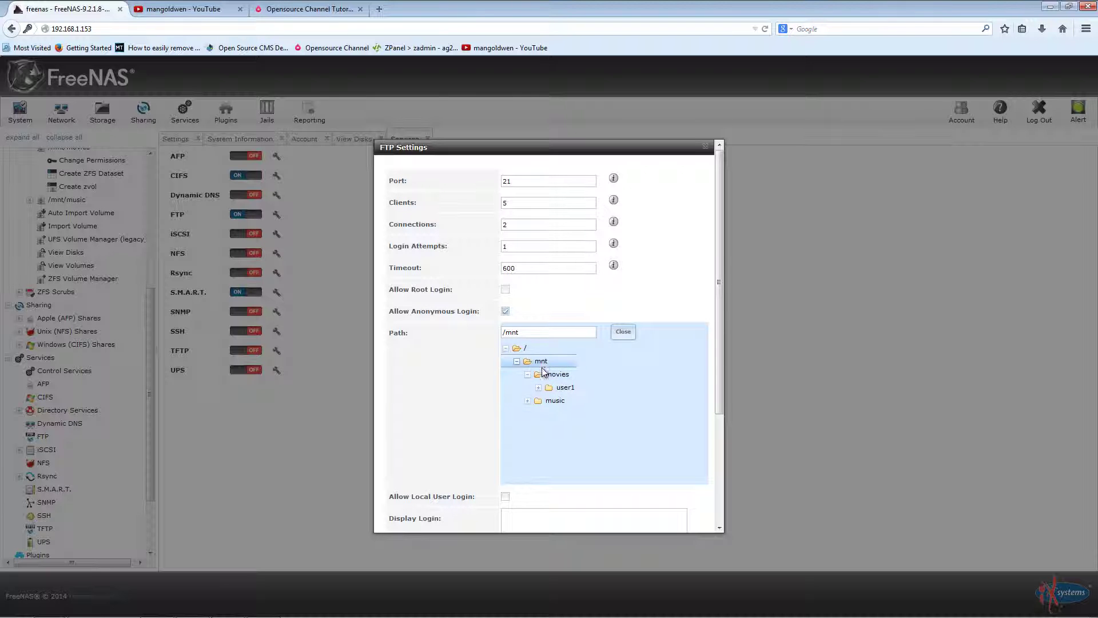
{"action": "left_click", "coordinate": [524, 400]}
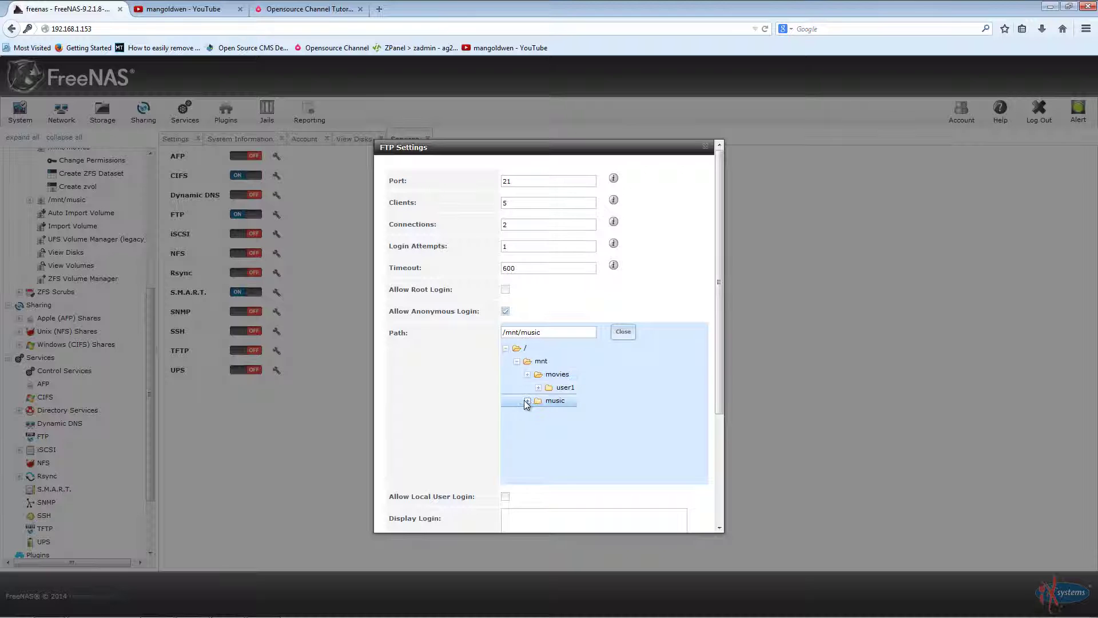
{"action": "left_click", "coordinate": [560, 387]}
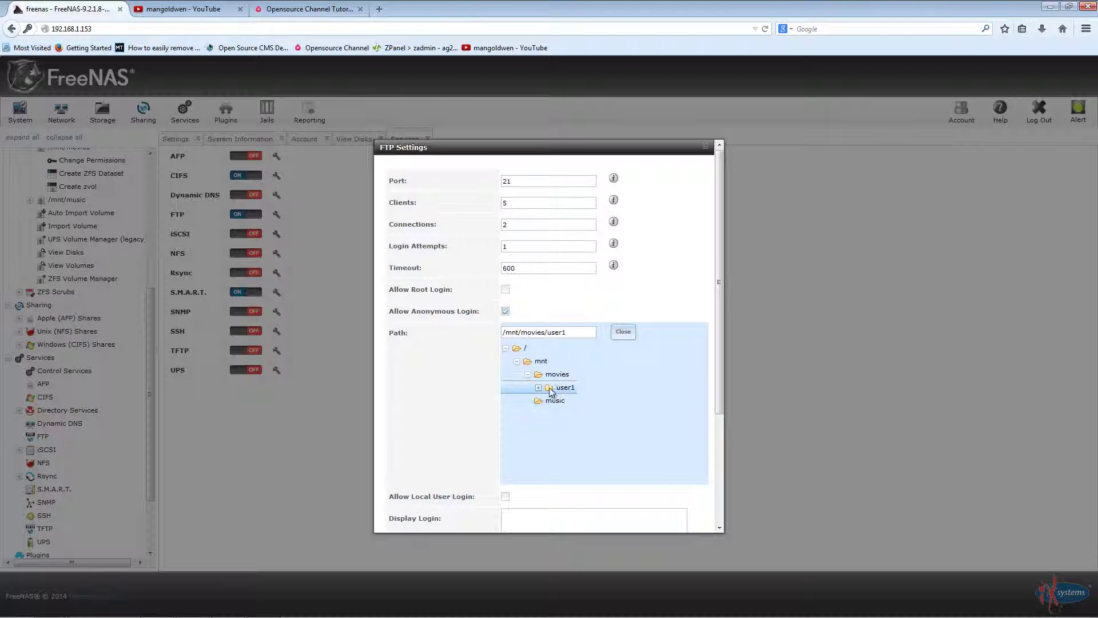
{"action": "left_click", "coordinate": [538, 388]}
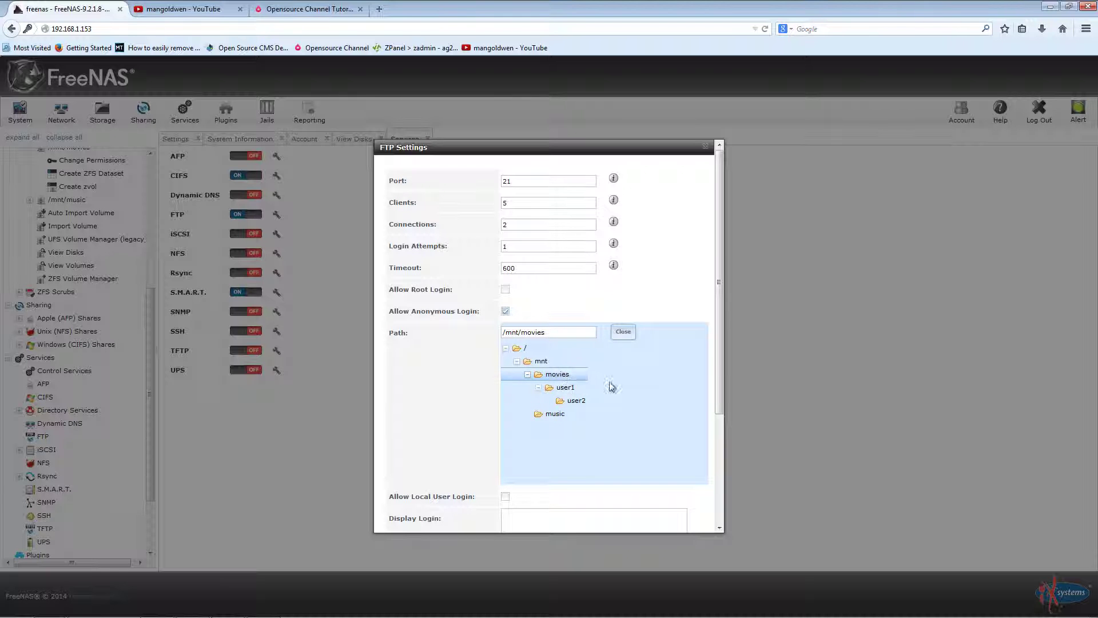
{"action": "scroll", "coordinate": [633, 386], "scroll_direction": "down", "scroll_amount": 4}
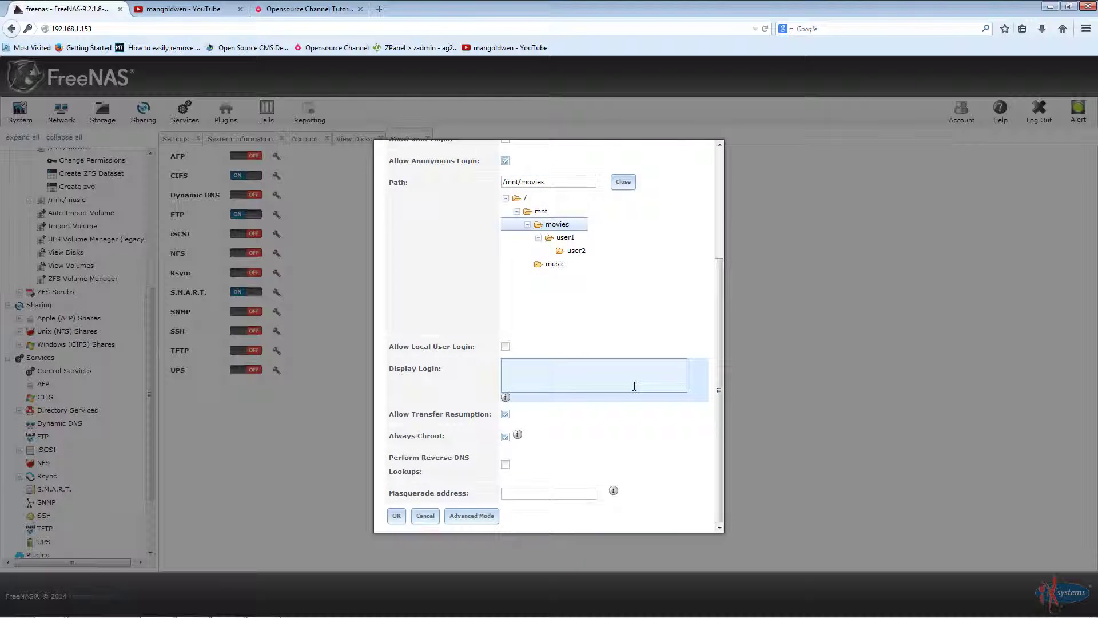
{"action": "left_click", "coordinate": [503, 436]}
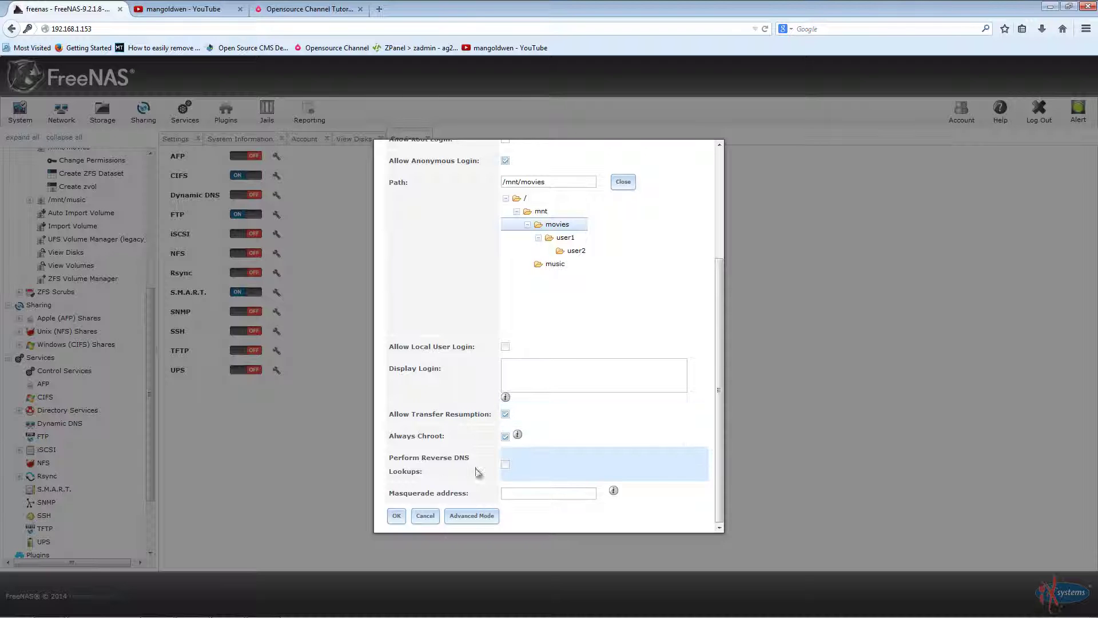
{"action": "left_click", "coordinate": [425, 516]}
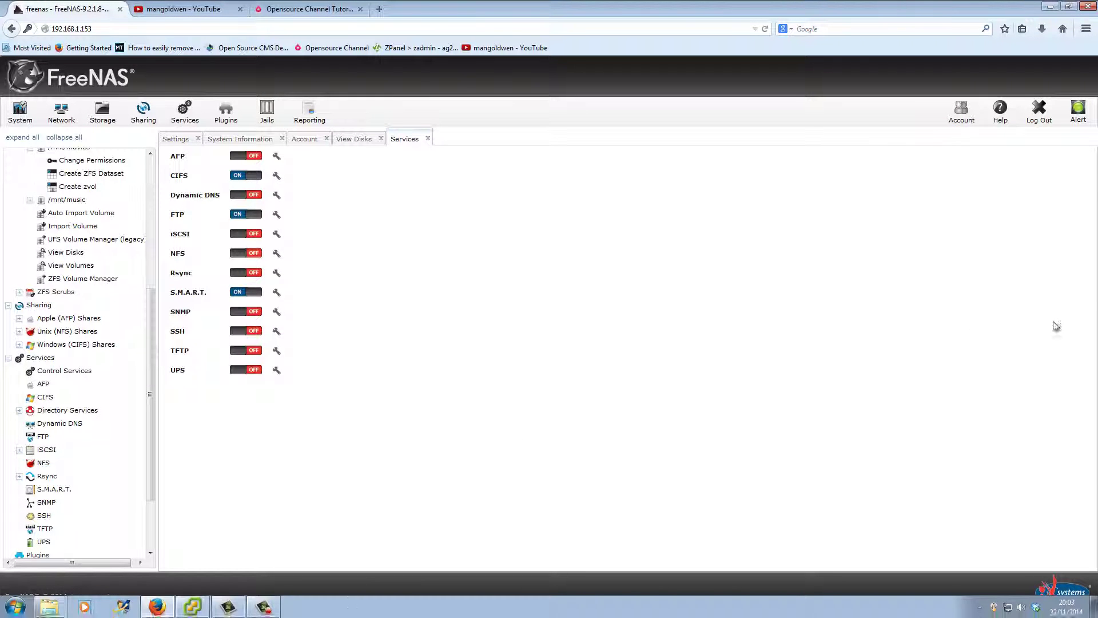
Step: Launch FileZilla from the desktop, briefly returning to the FreeNAS services page
{"action": "left_click", "coordinate": [1050, 7]}
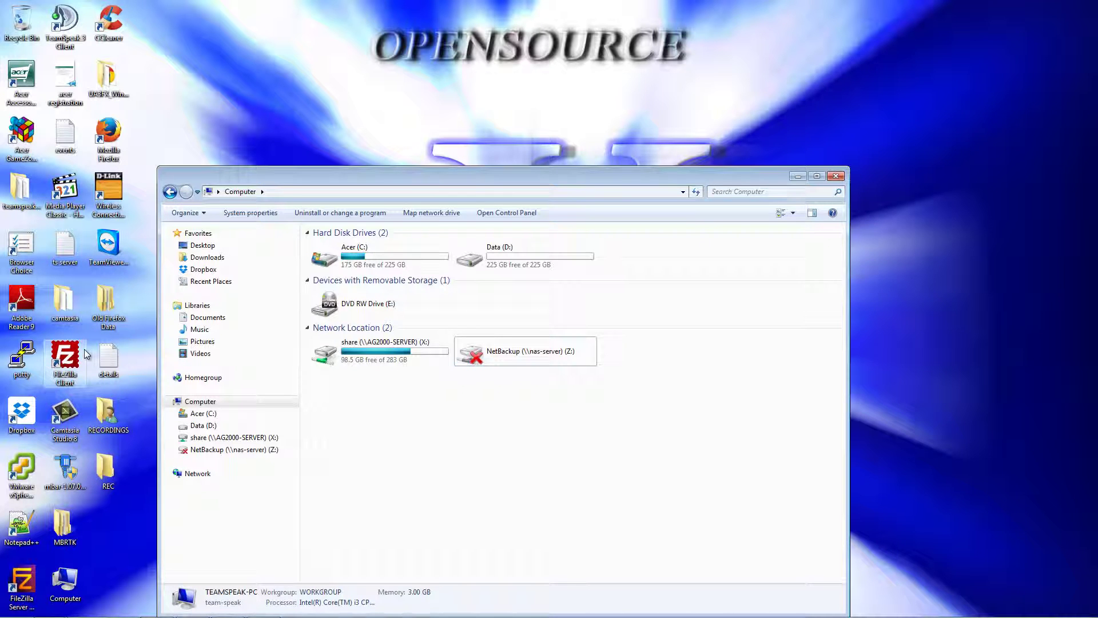
{"action": "double_click", "coordinate": [84, 350]}
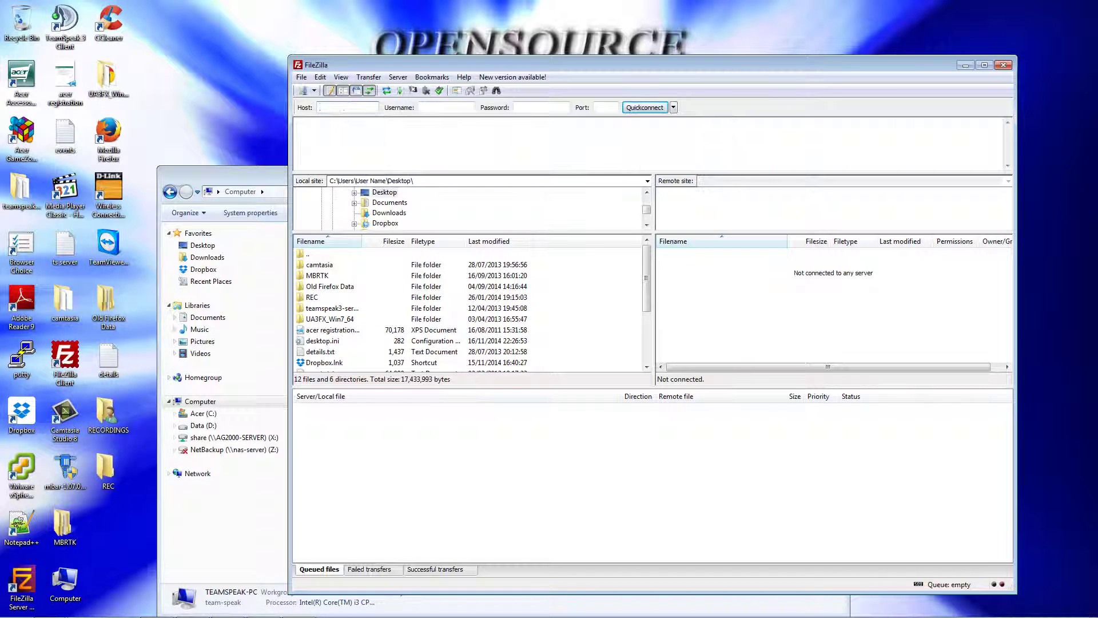
{"action": "left_click", "coordinate": [157, 607]}
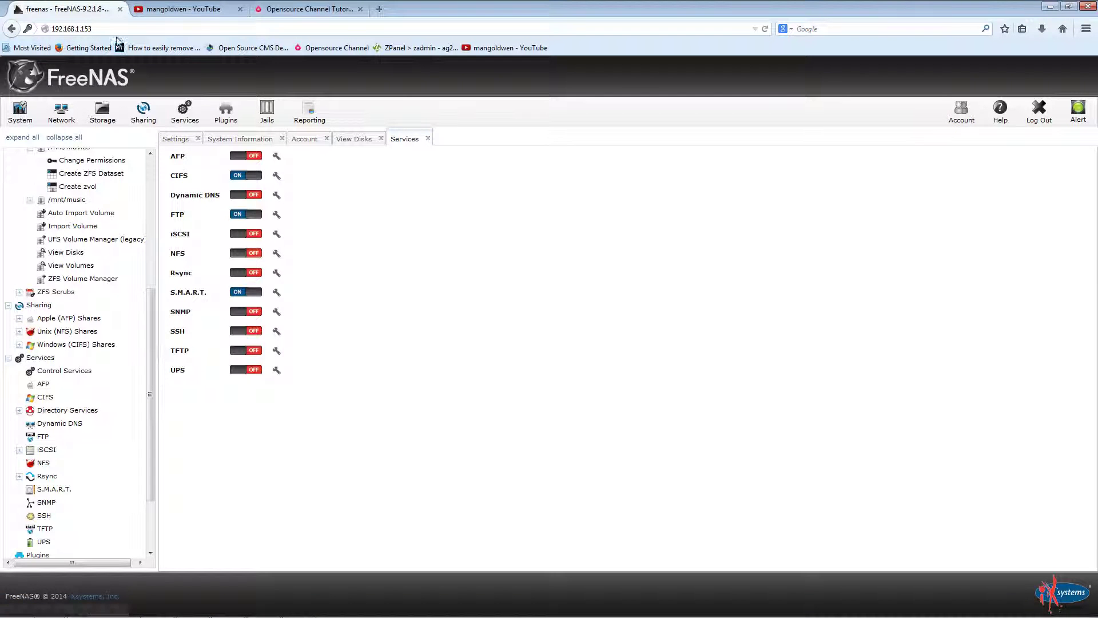
{"action": "left_click", "coordinate": [1050, 7]}
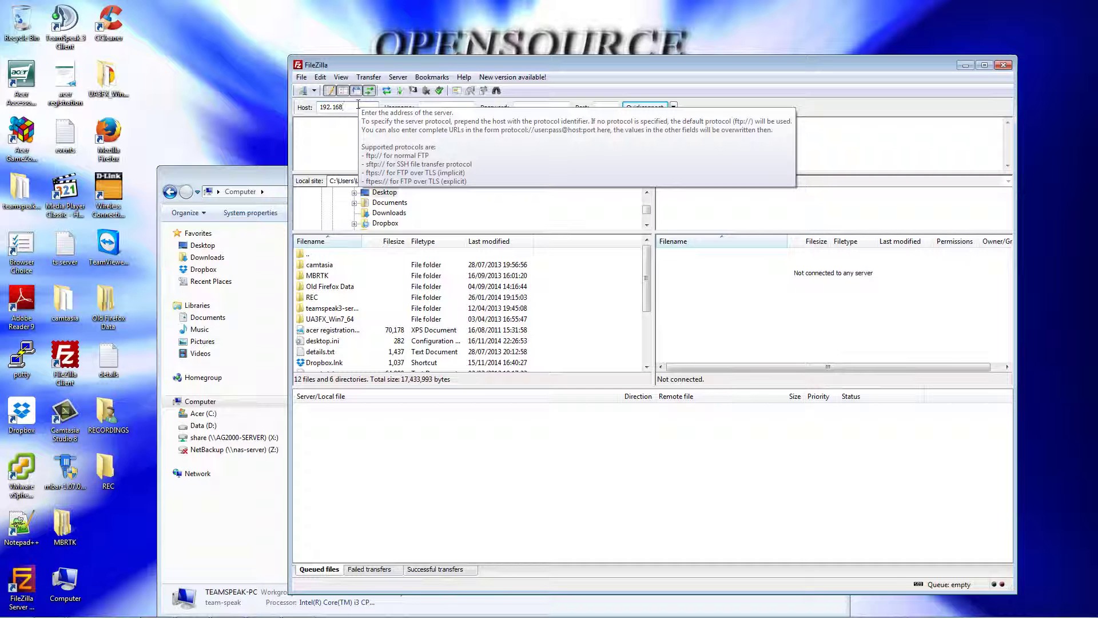
Step: Quickconnect anonymously to 192.168.1.153, browse into user1/user2, then back to root
{"action": "left_click", "coordinate": [358, 105]}
{"action": "type", "text": "192.168.1.153"}
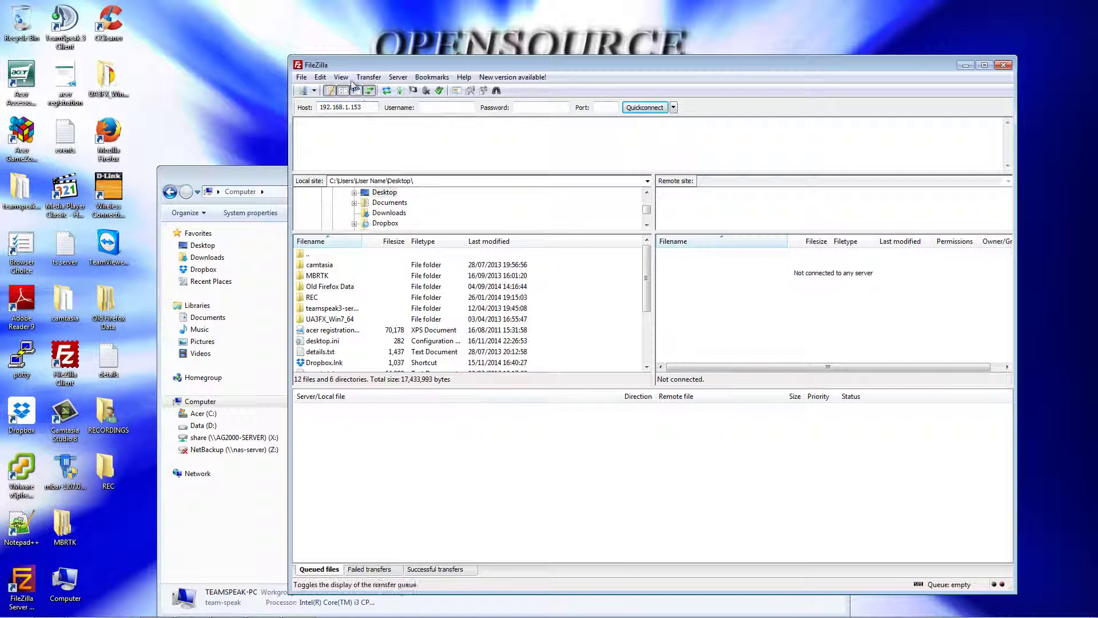
{"action": "left_click", "coordinate": [633, 108]}
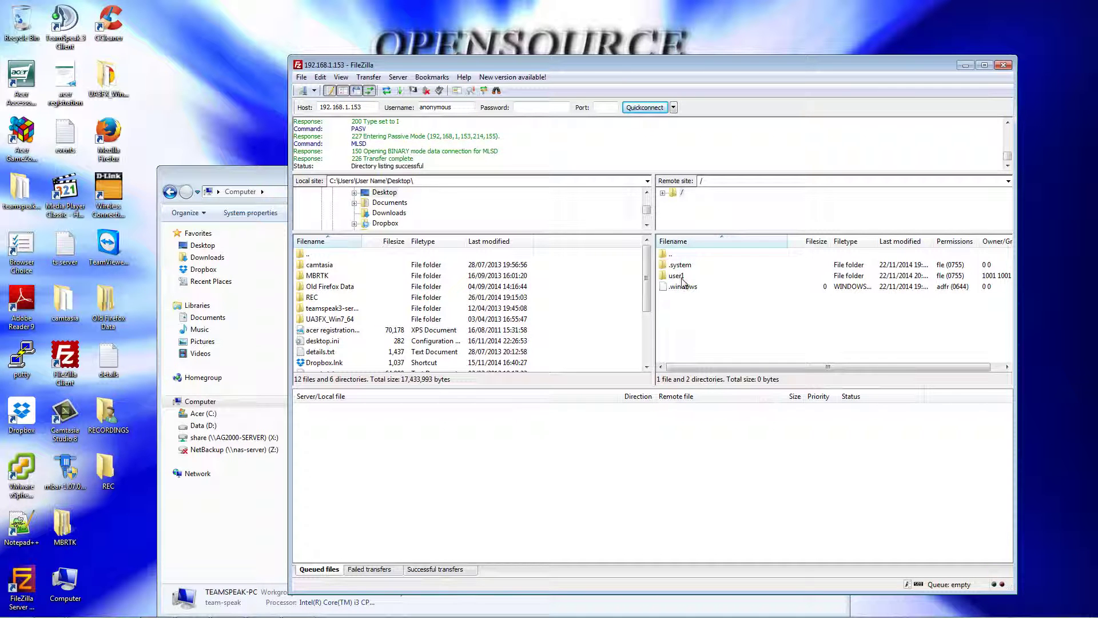
{"action": "double_click", "coordinate": [680, 278]}
{"action": "double_click", "coordinate": [678, 264]}
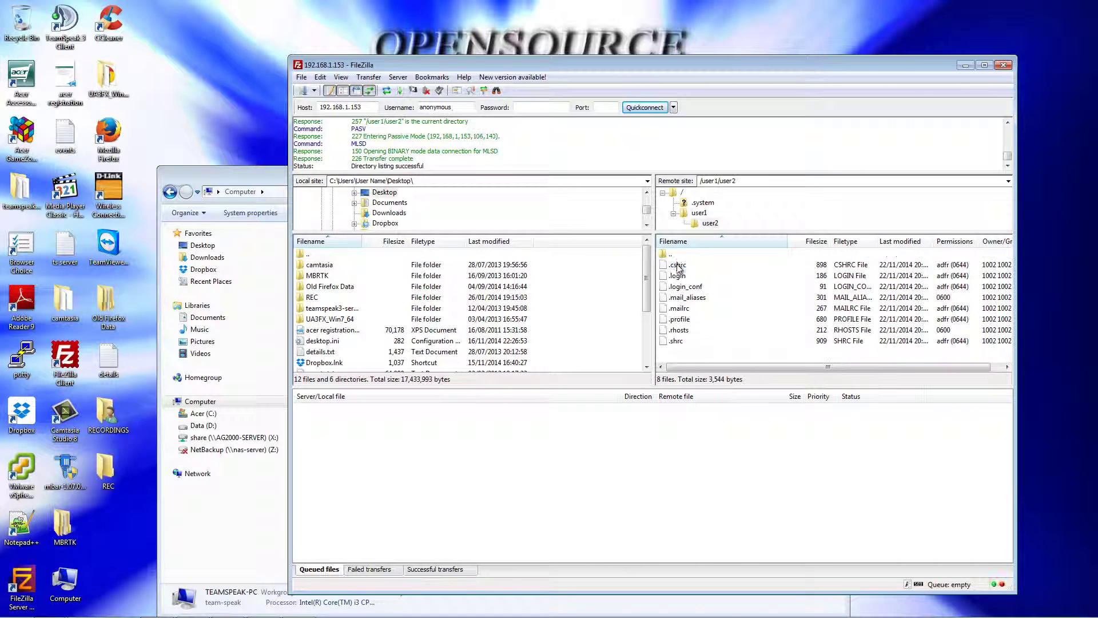
{"action": "double_click", "coordinate": [678, 256]}
{"action": "double_click", "coordinate": [678, 256]}
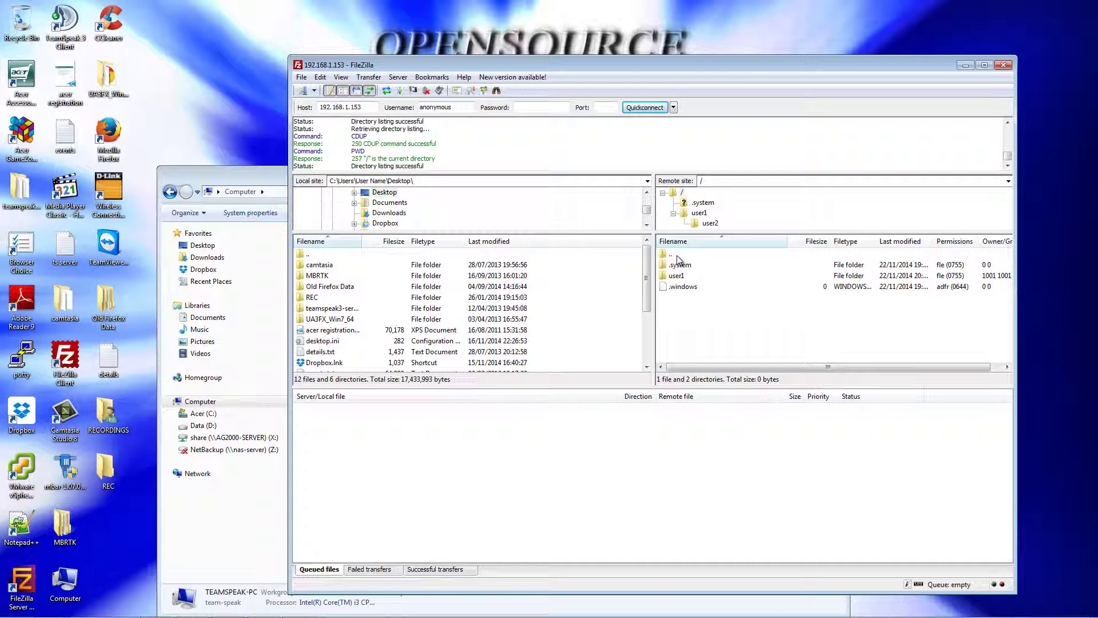
Step: Reconnect as user1 with its password, open user2, then return to user1's home
{"action": "left_click", "coordinate": [413, 90]}
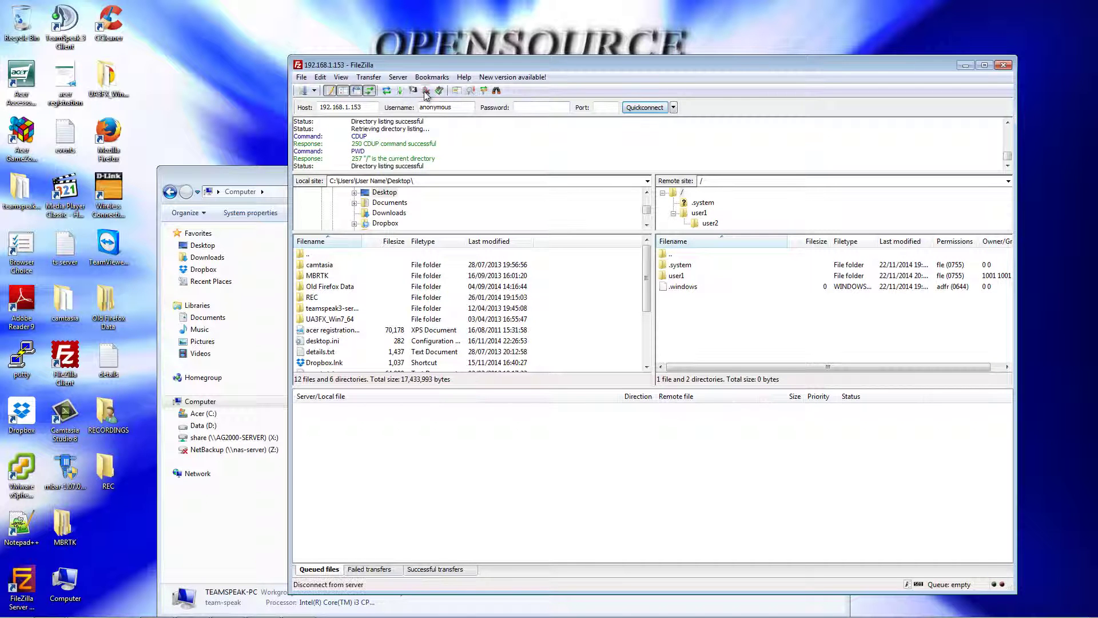
{"action": "double_click", "coordinate": [463, 109]}
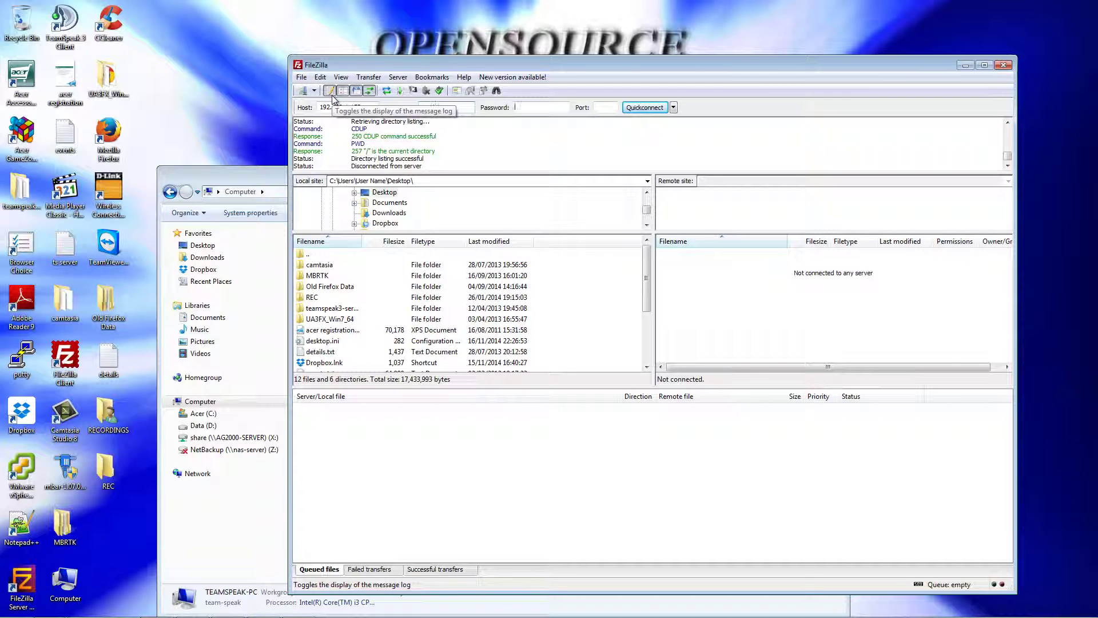
{"action": "type", "text": "123"}
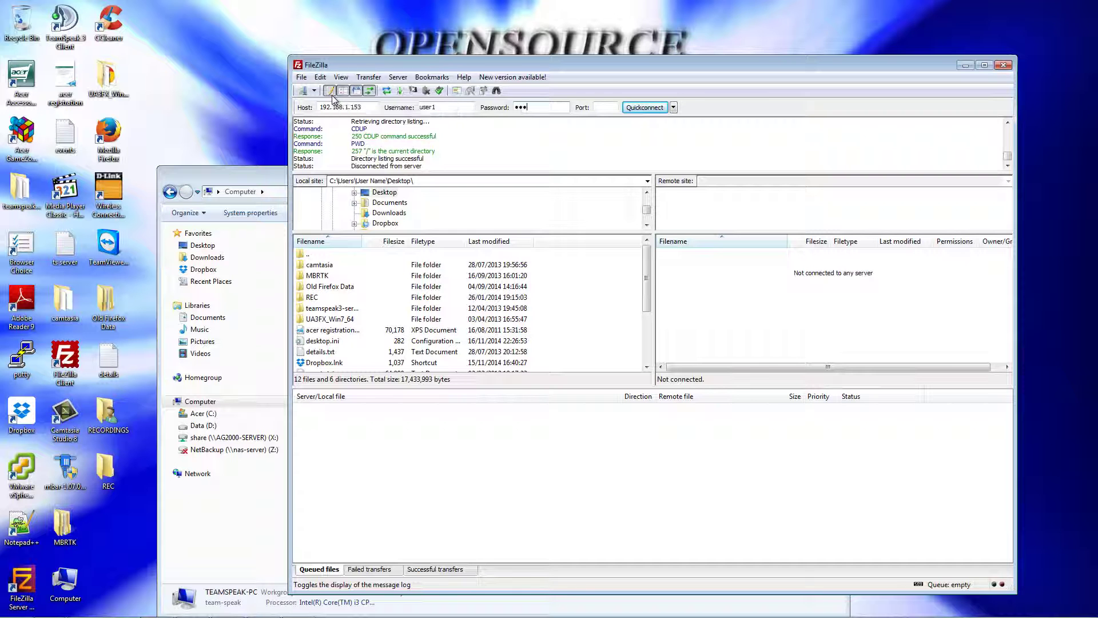
{"action": "type", "text": "45"}
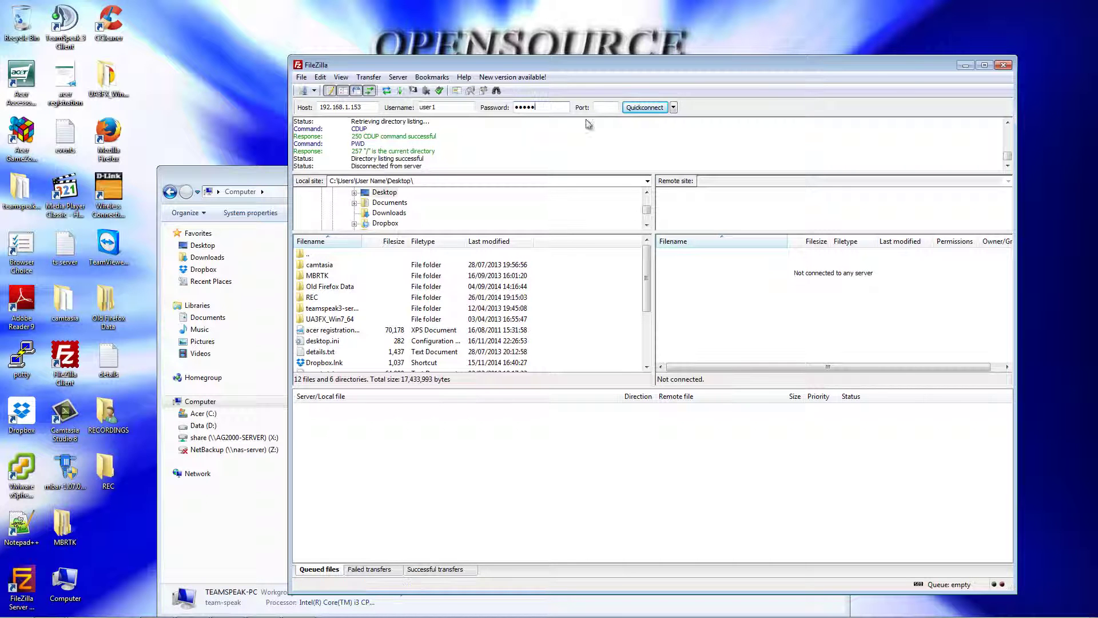
{"action": "left_click", "coordinate": [642, 108]}
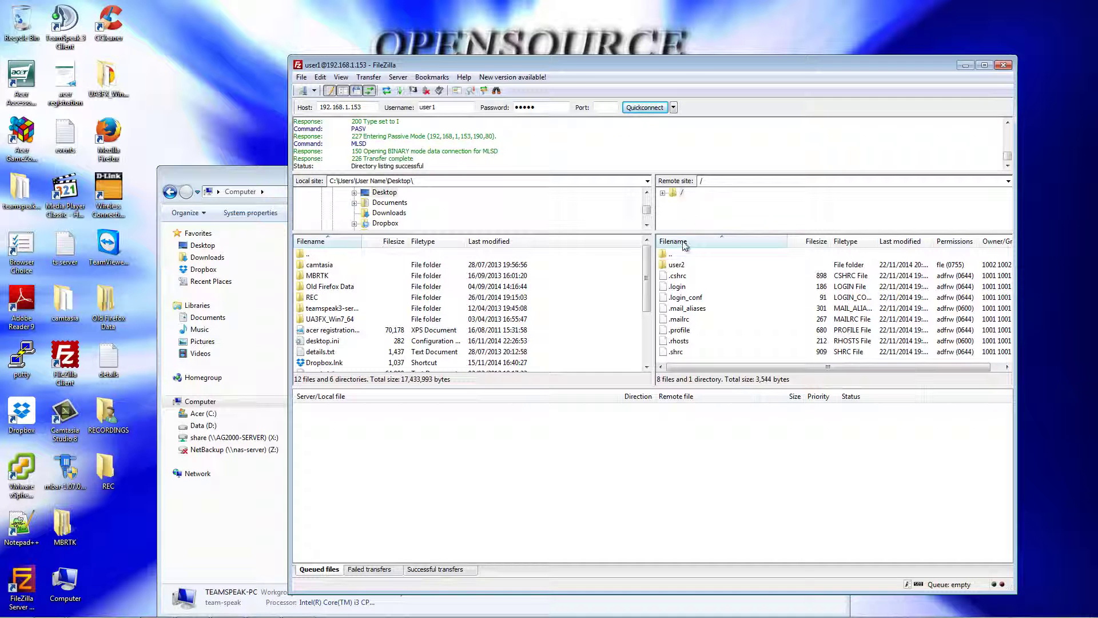
{"action": "double_click", "coordinate": [678, 265]}
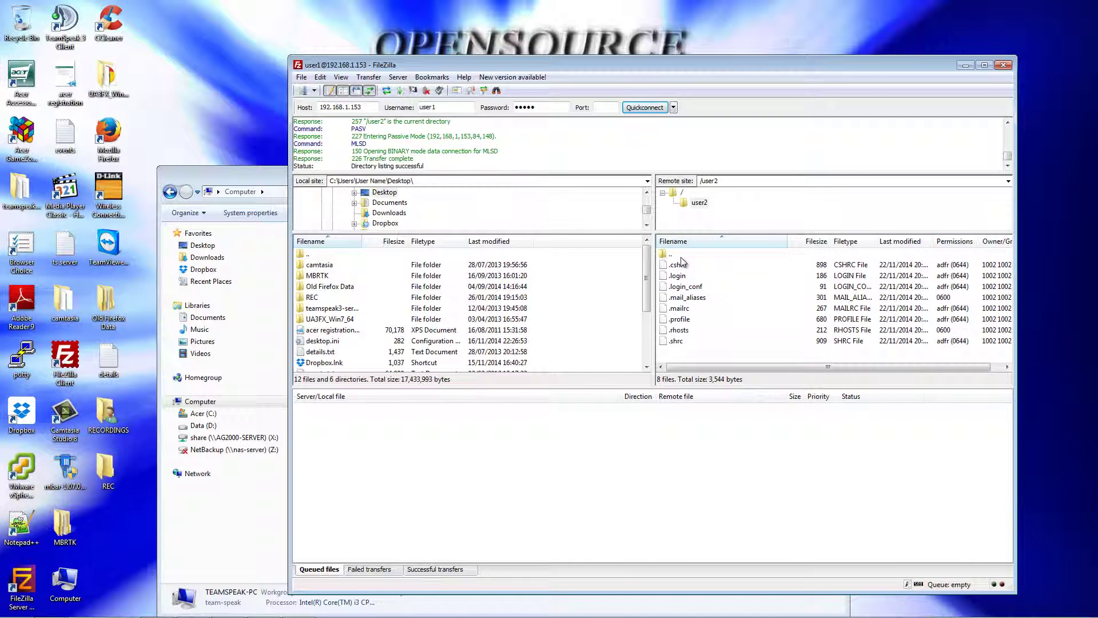
{"action": "double_click", "coordinate": [681, 255]}
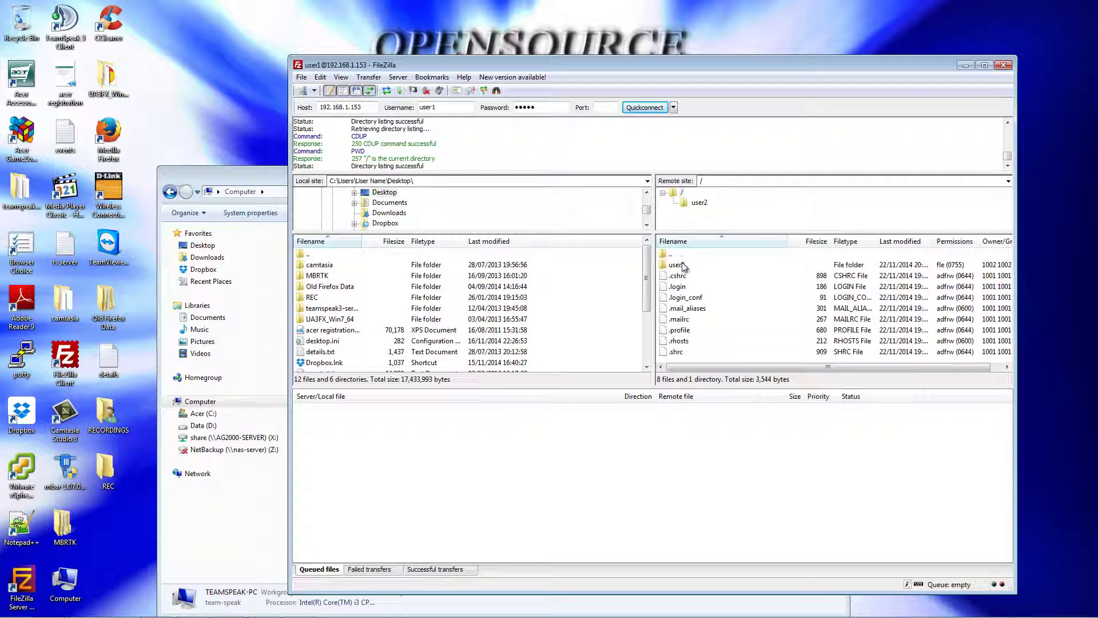
Step: Open user2's account settings, after briefly opening and closing the user2 group
{"action": "mouse_move", "coordinate": [189, 611]}
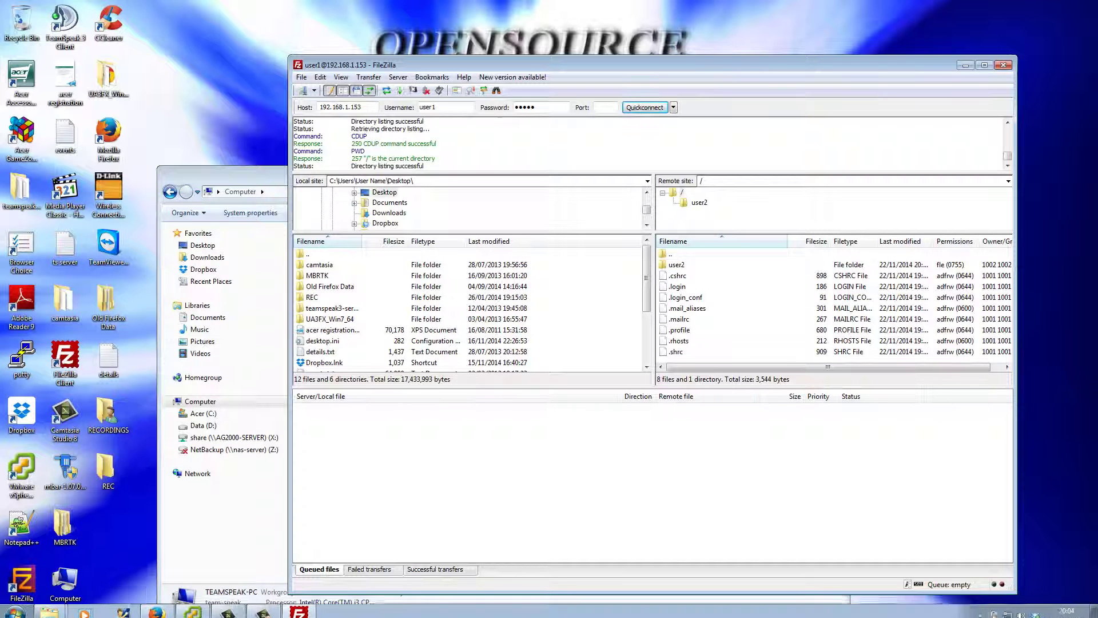
{"action": "left_click", "coordinate": [157, 606]}
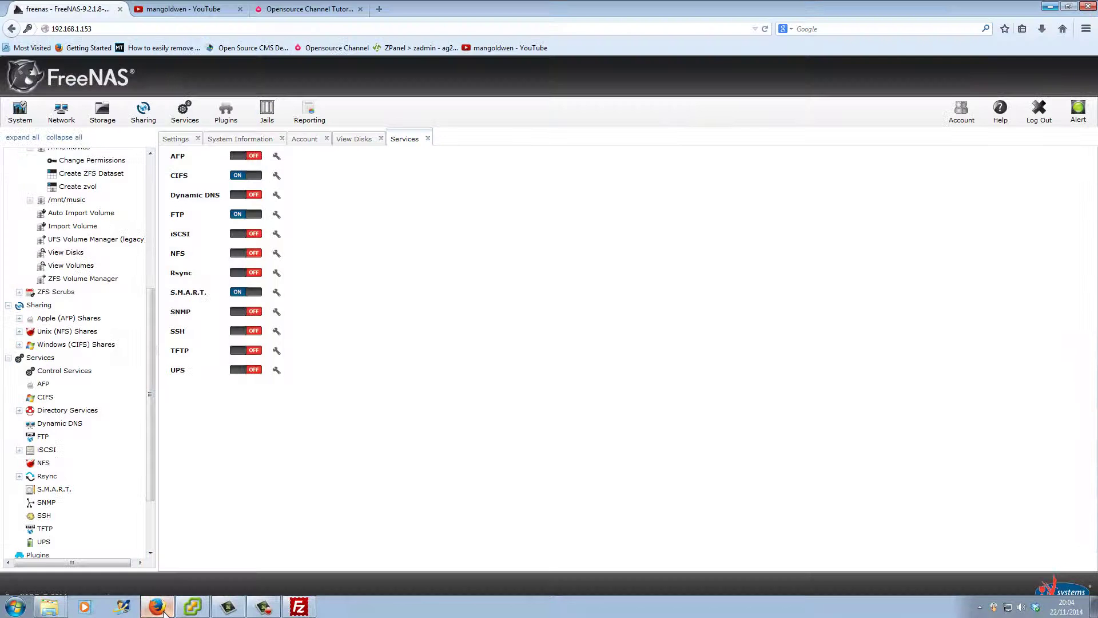
{"action": "scroll", "coordinate": [68, 209], "scroll_direction": "up", "scroll_amount": 6}
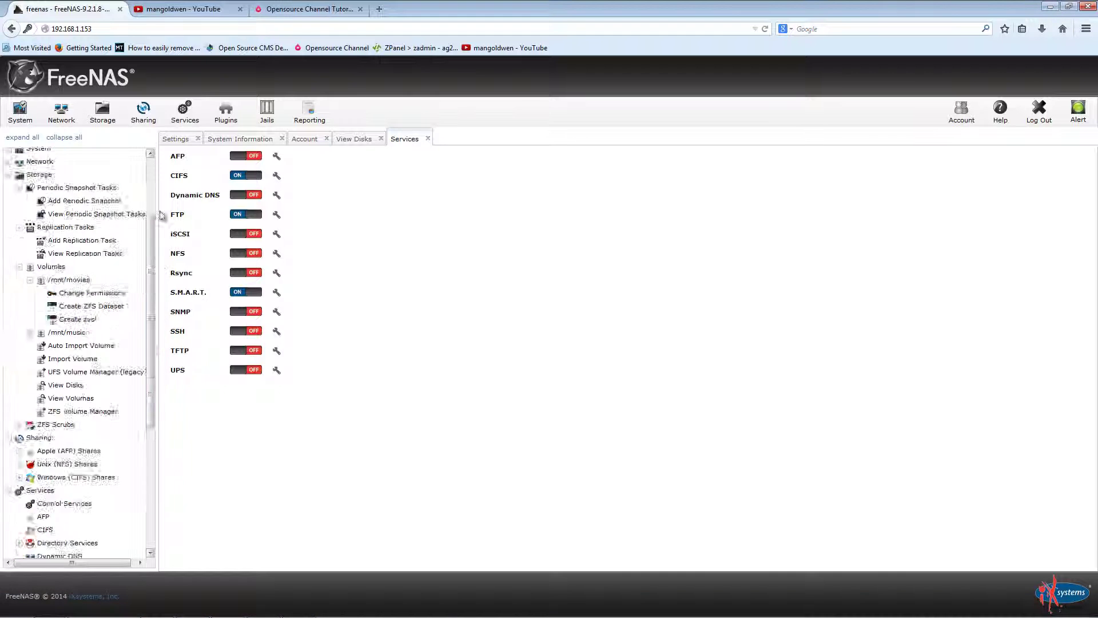
{"action": "left_click", "coordinate": [52, 182]}
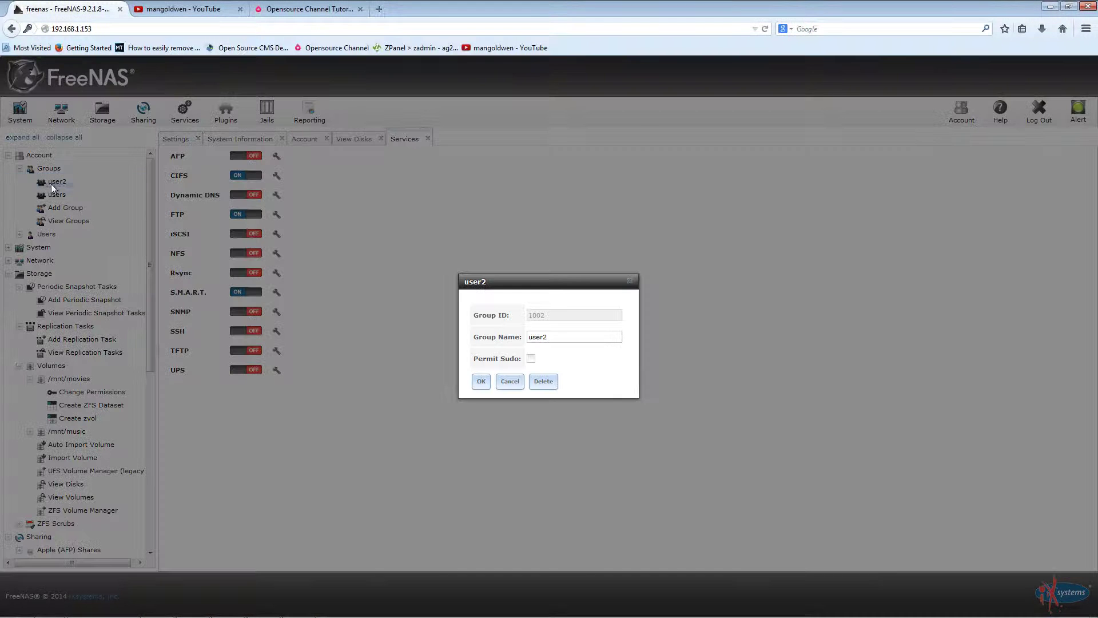
{"action": "left_click", "coordinate": [507, 382]}
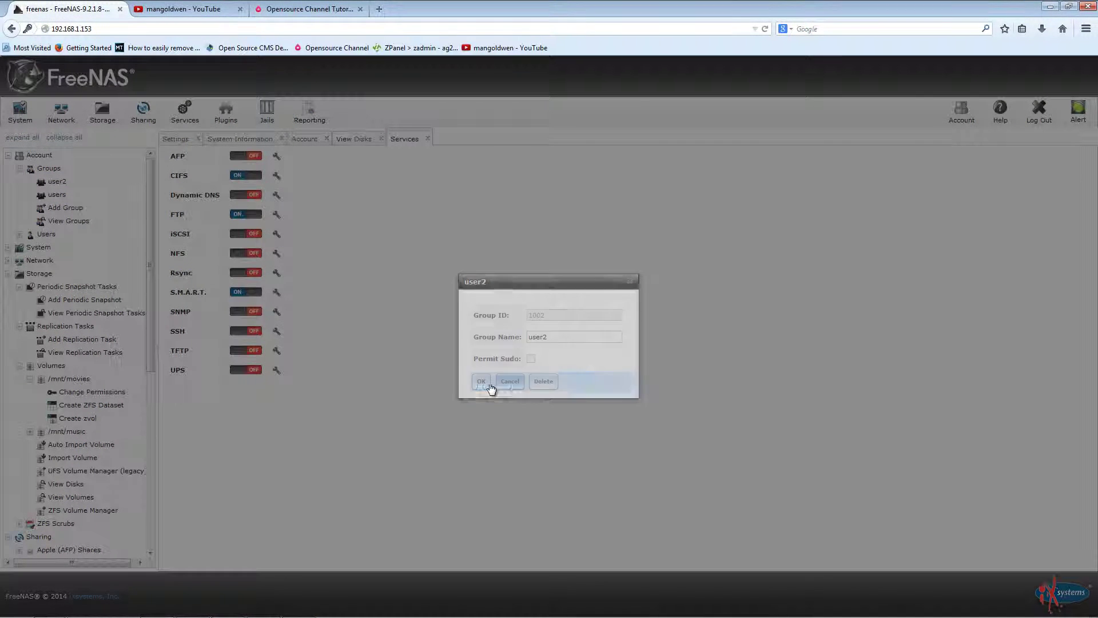
{"action": "left_click", "coordinate": [19, 234]}
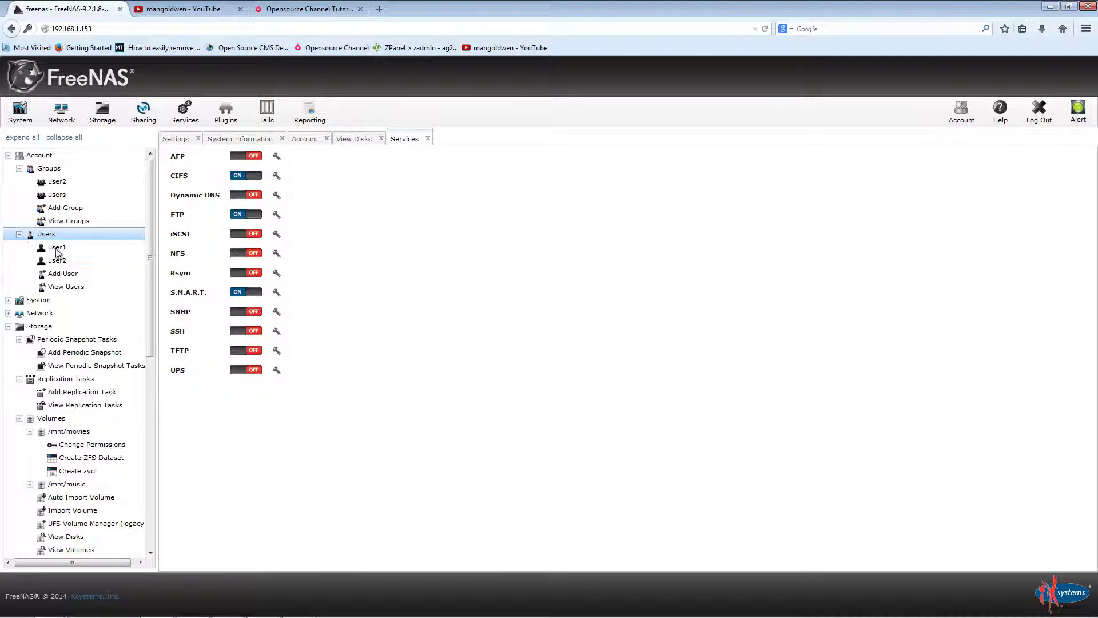
{"action": "left_click", "coordinate": [63, 260]}
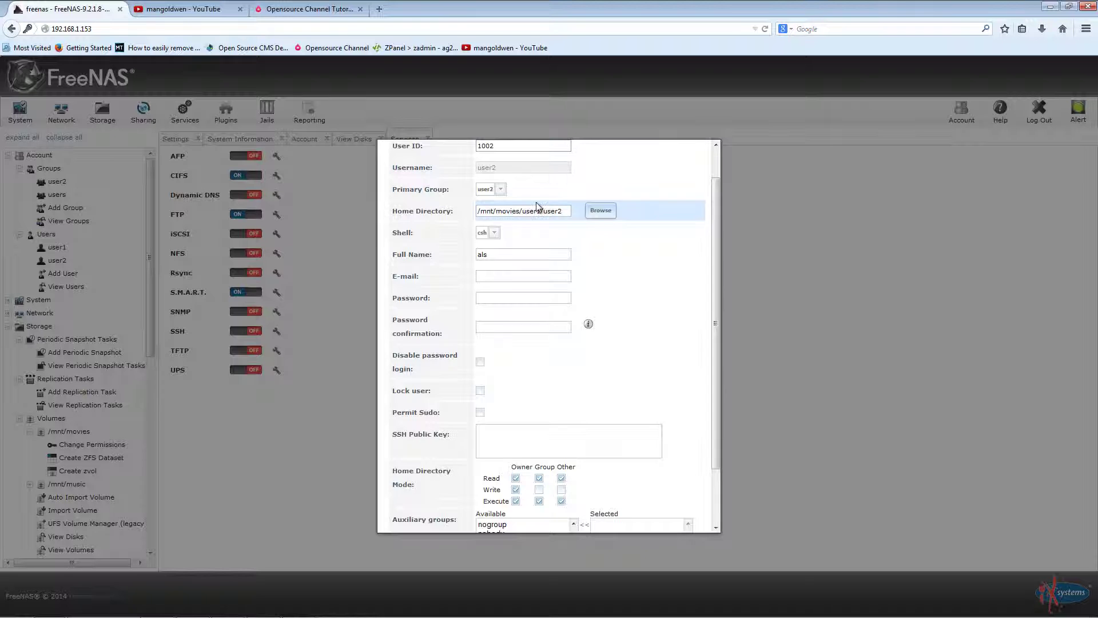
Step: Set user2's home directory to /mnt/movies/user1/user2
{"action": "left_click", "coordinate": [600, 209]}
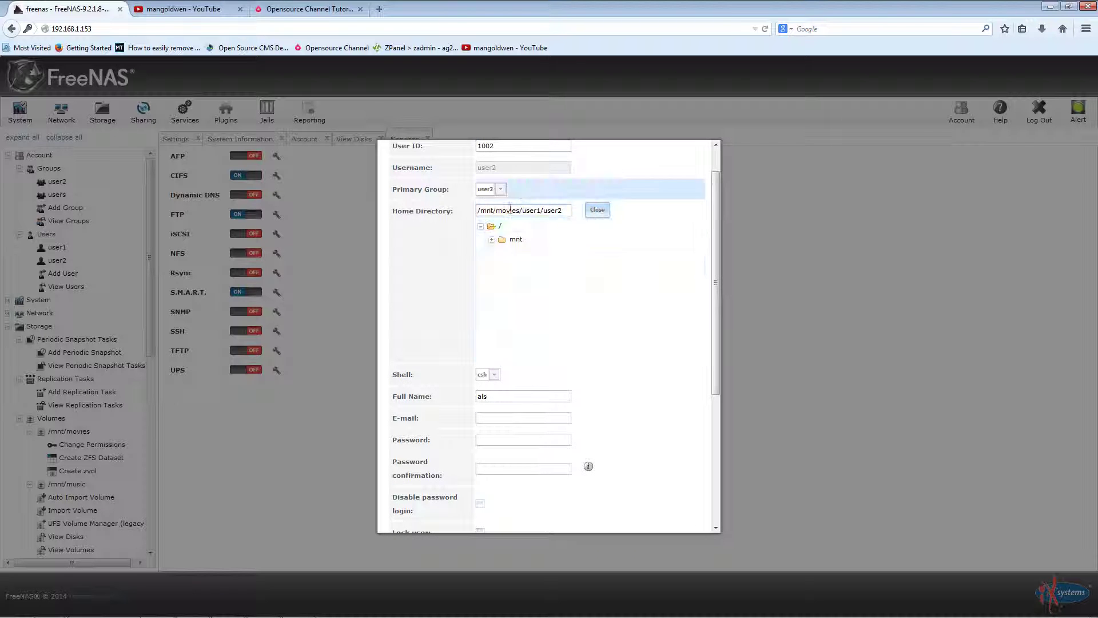
{"action": "left_click", "coordinate": [490, 239]}
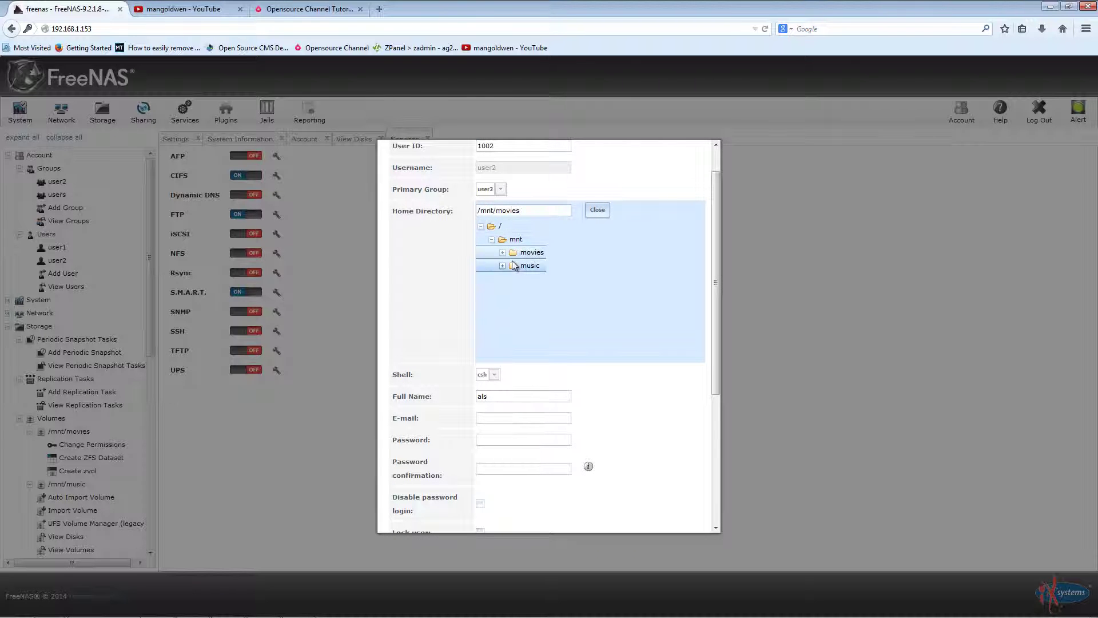
{"action": "left_click", "coordinate": [502, 253]}
{"action": "left_click", "coordinate": [514, 266]}
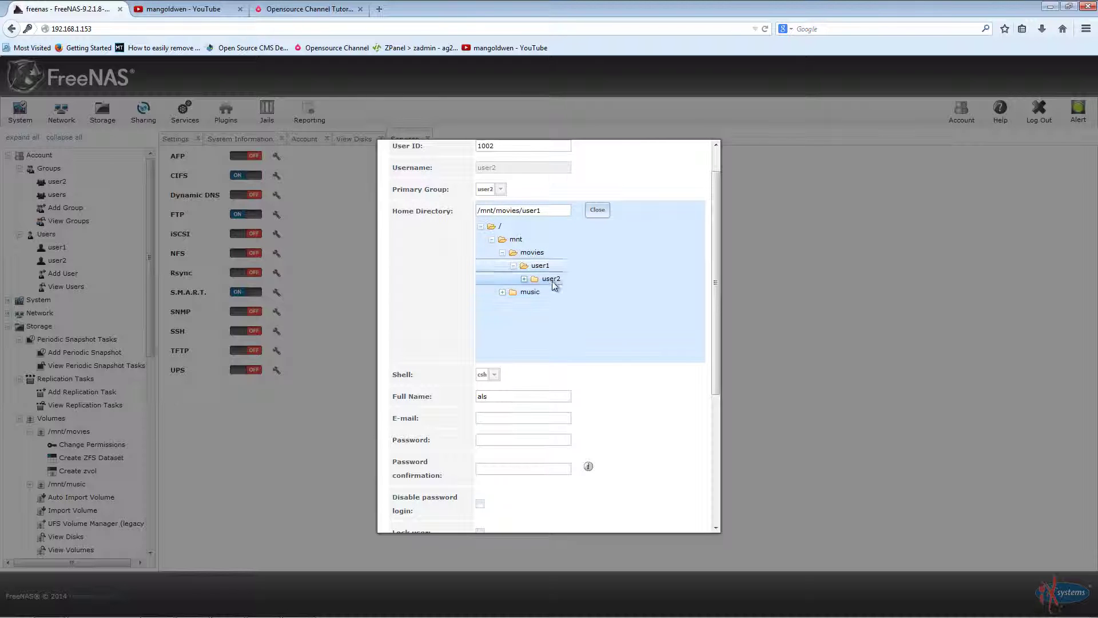
{"action": "left_click", "coordinate": [550, 278]}
Step: Grant Group and Other write permission on the home directory and save user2
{"action": "scroll", "coordinate": [647, 303], "scroll_direction": "up", "scroll_amount": 1}
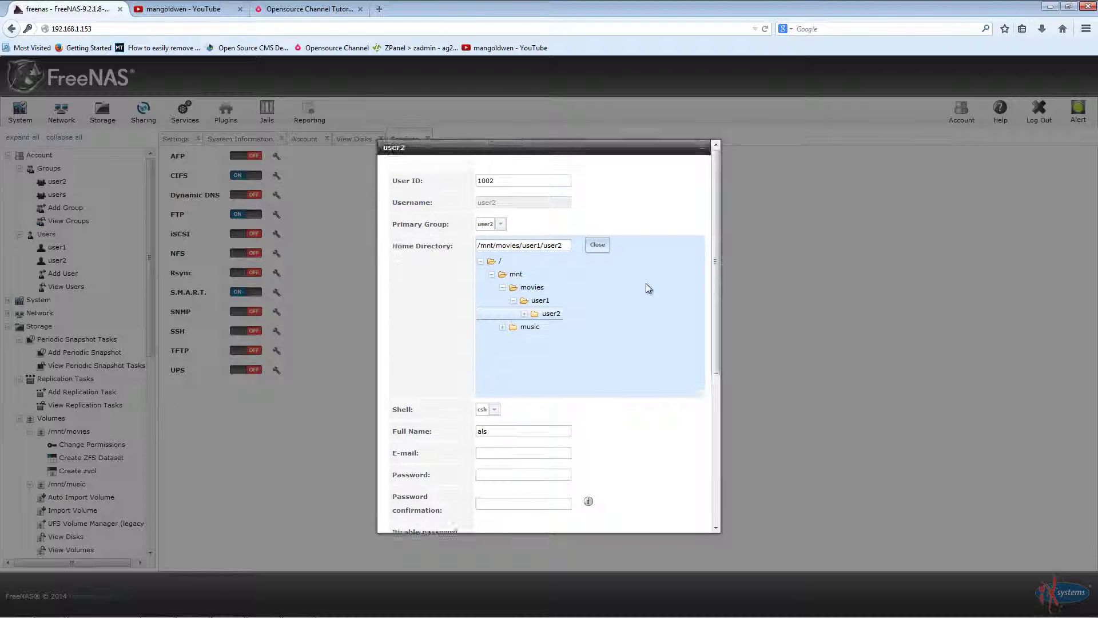
{"action": "scroll", "coordinate": [646, 283], "scroll_direction": "down", "scroll_amount": 5}
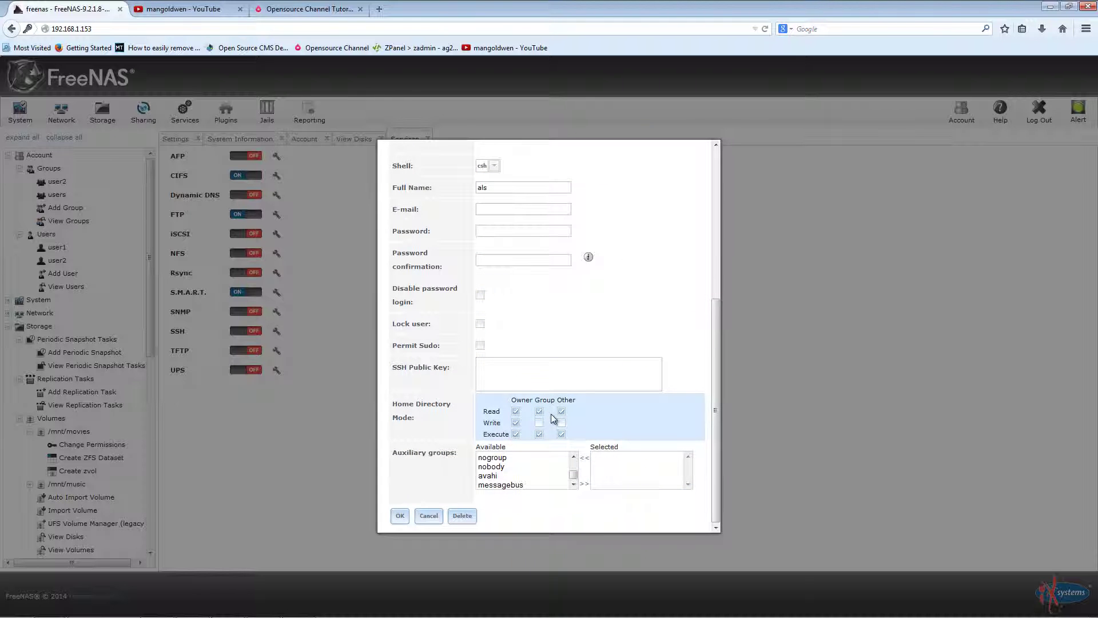
{"action": "left_click", "coordinate": [561, 422]}
{"action": "left_click", "coordinate": [539, 423]}
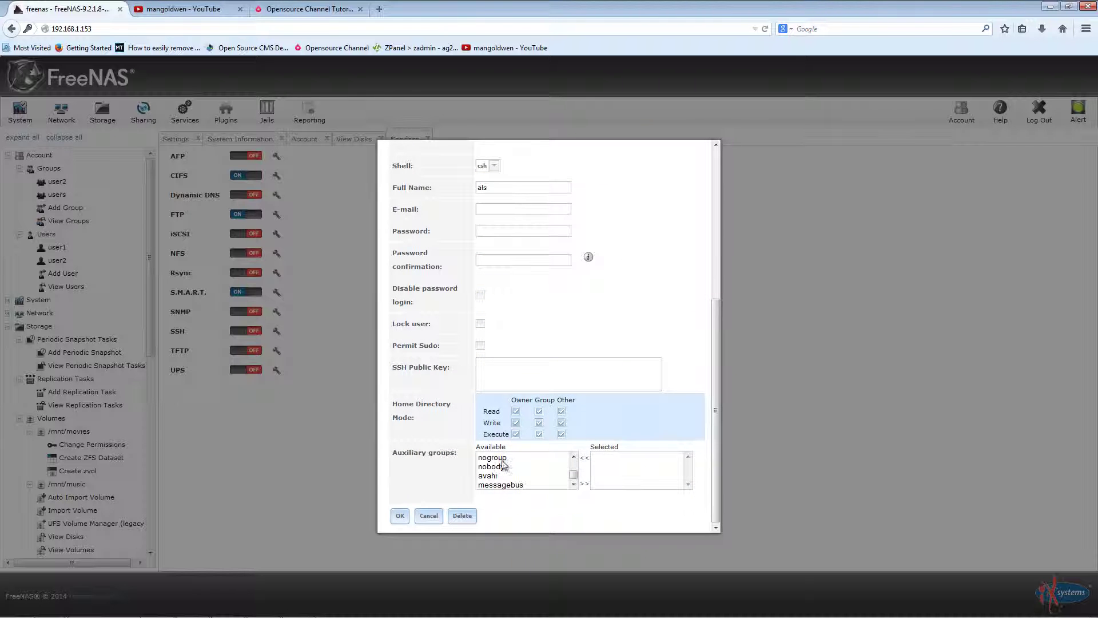
{"action": "left_click", "coordinate": [401, 514]}
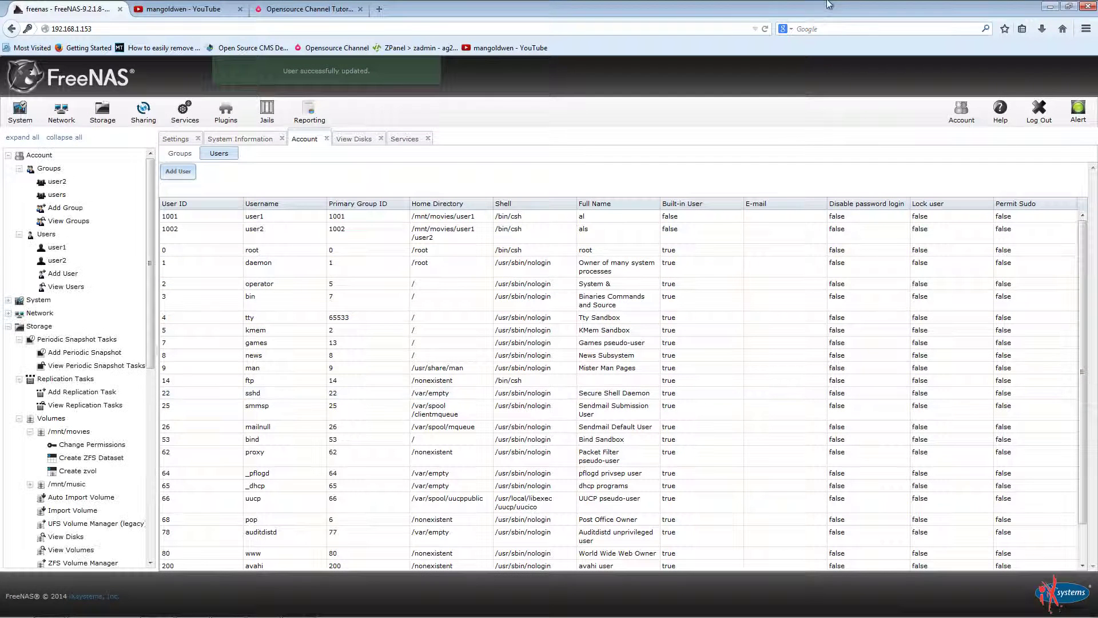
Step: Reconnect FileZilla to 192.168.1.153 as user2 with that account's password
{"action": "left_click", "coordinate": [1051, 10]}
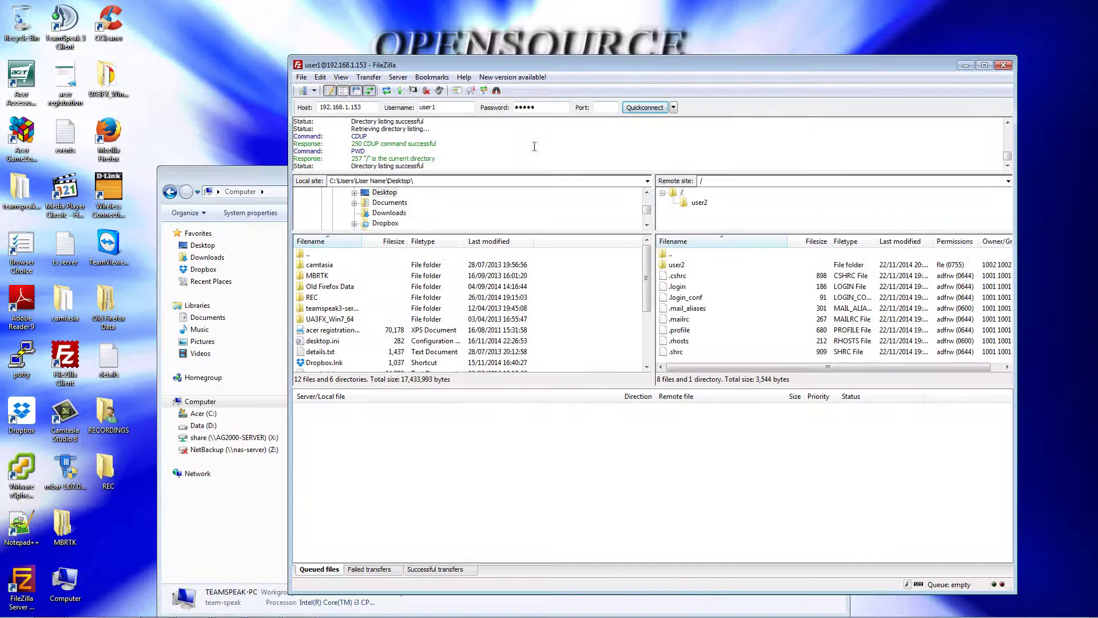
{"action": "left_click", "coordinate": [659, 111]}
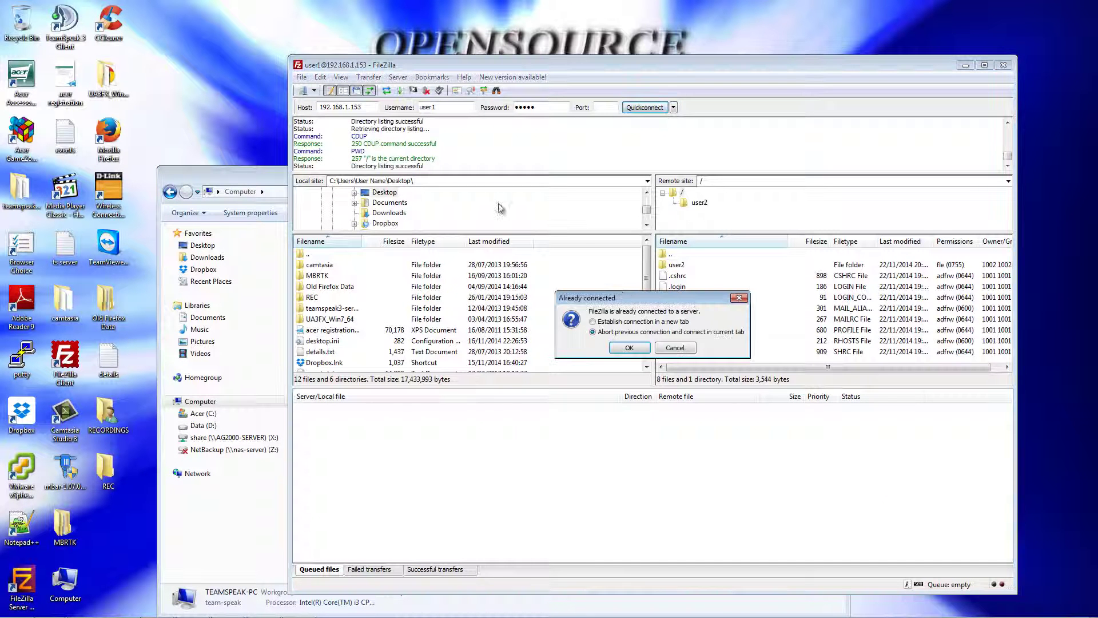
{"action": "left_click", "coordinate": [629, 348]}
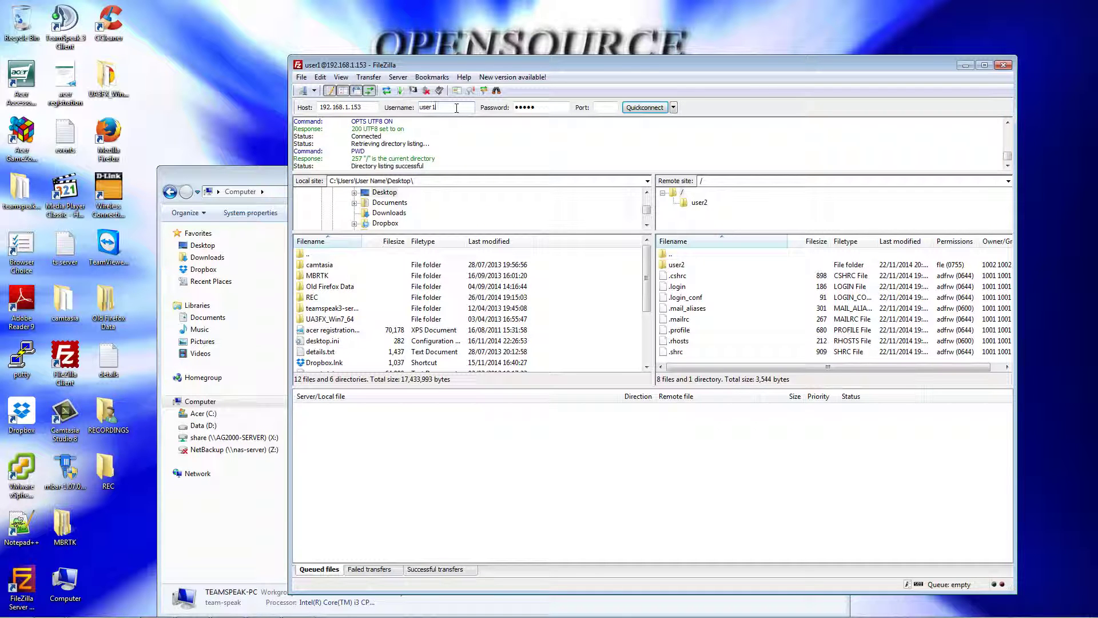
{"action": "type", "text": "2"}
{"action": "key", "text": "Tab"}
{"action": "type", "text": "u"}
{"action": "left_click", "coordinate": [638, 108]}
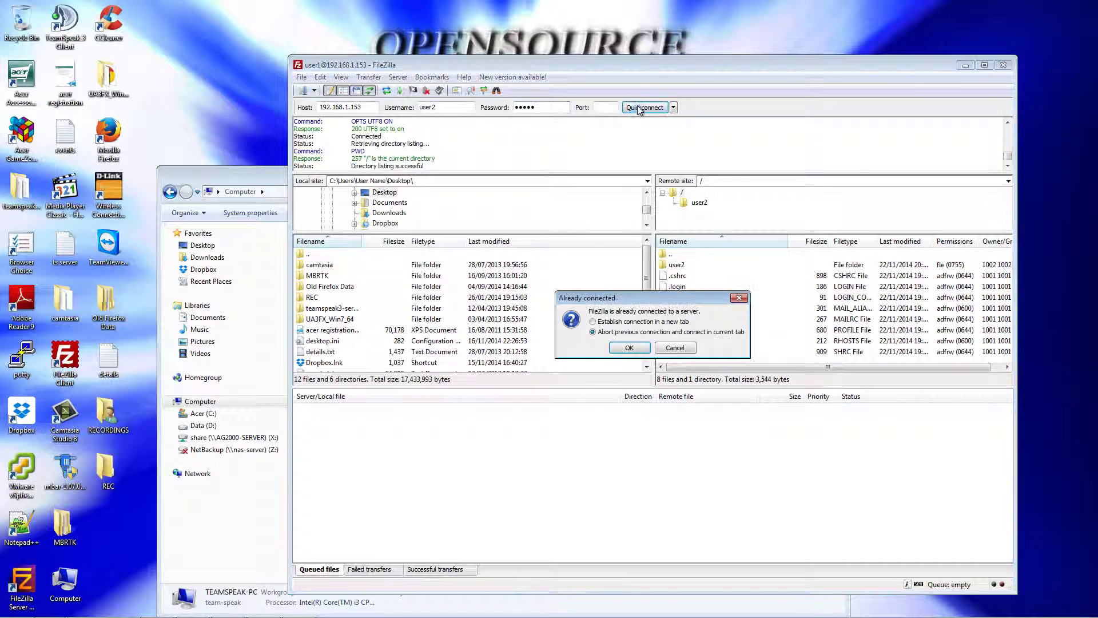
{"action": "left_click", "coordinate": [646, 353]}
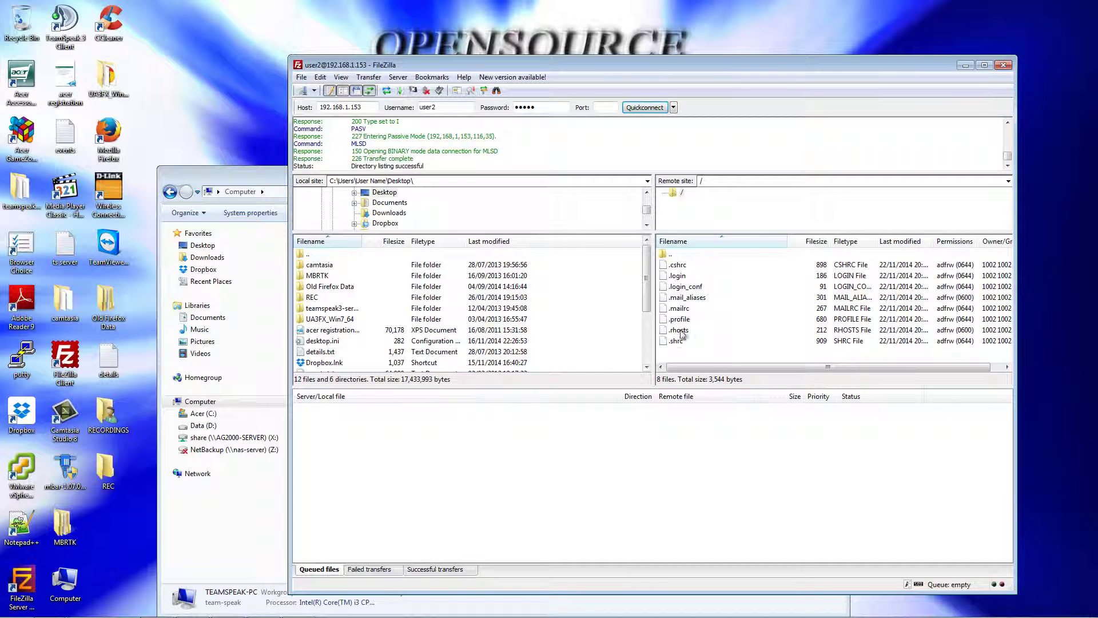
Step: Refresh the remote listing to show user2's home files, then return to FreeNAS
{"action": "double_click", "coordinate": [671, 255]}
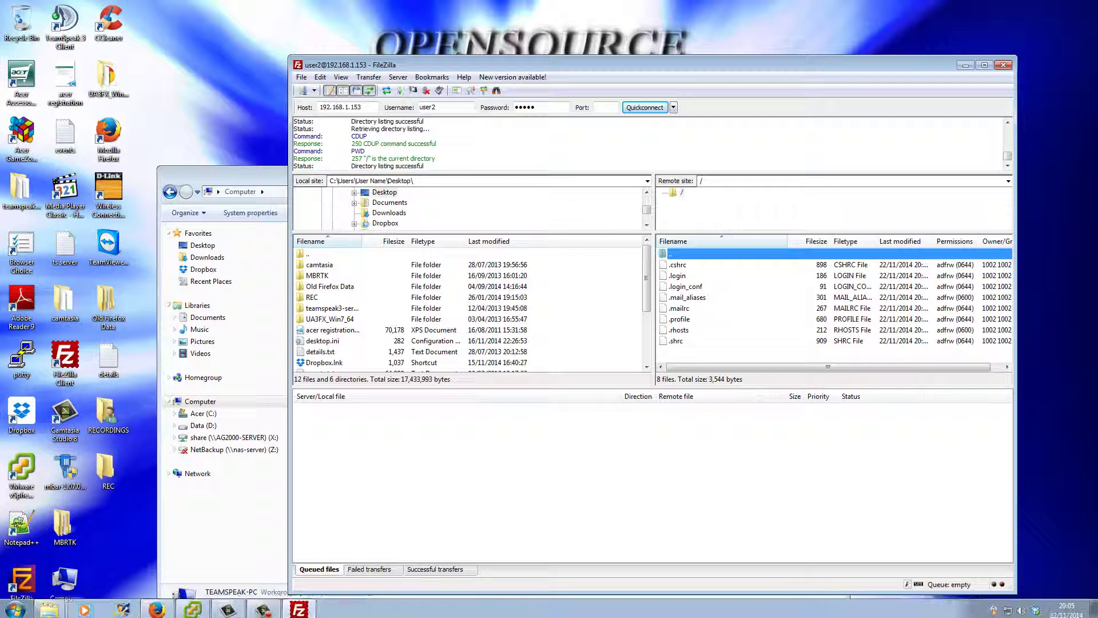
{"action": "mouse_move", "coordinate": [289, 614]}
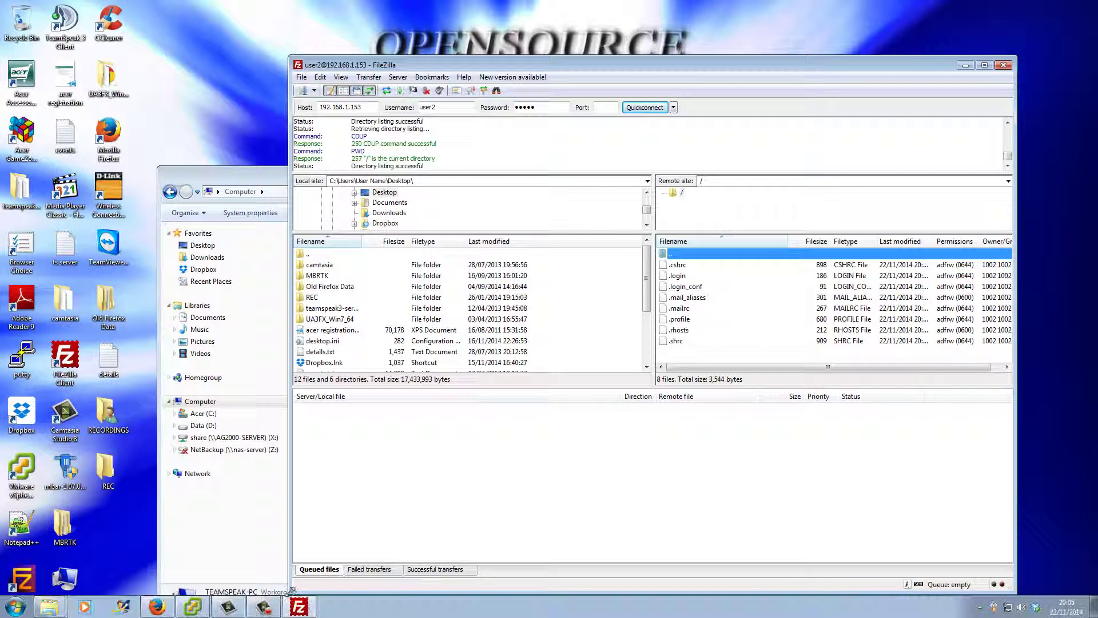
{"action": "left_click", "coordinate": [157, 606]}
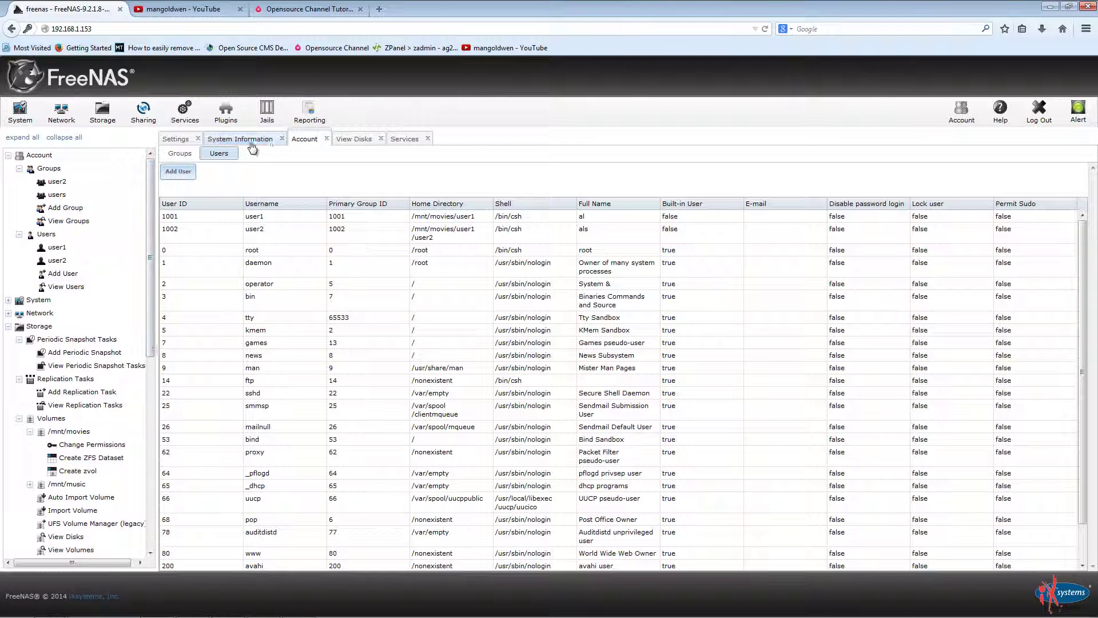
Step: In CIFS settings, browse the home directories path down to /mnt/movies/user1/user2
{"action": "left_click", "coordinate": [396, 141]}
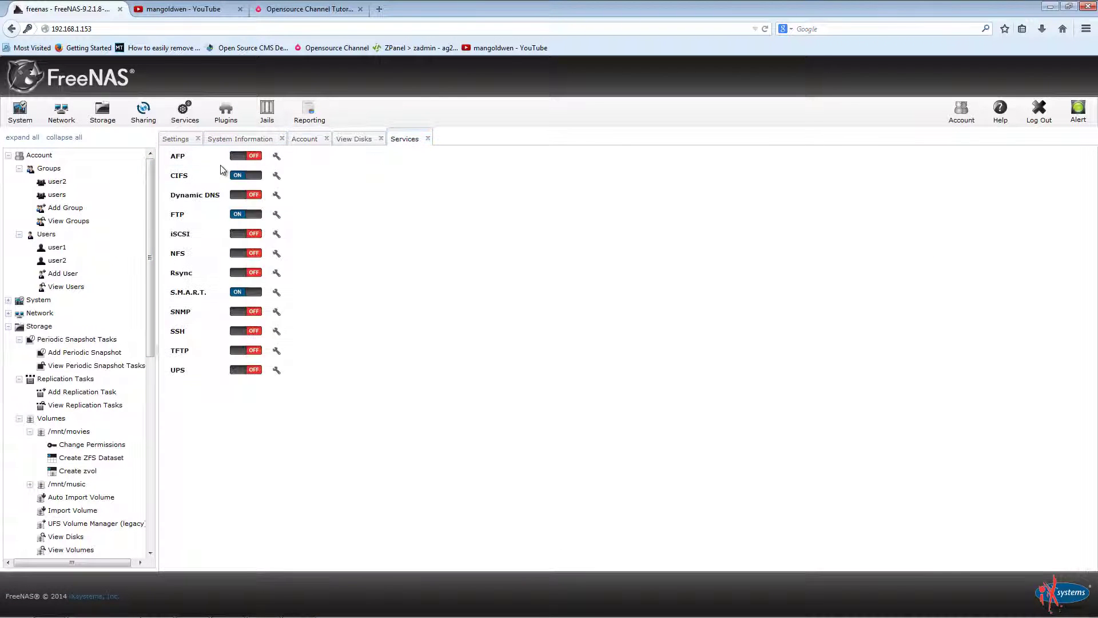
{"action": "left_click", "coordinate": [276, 175]}
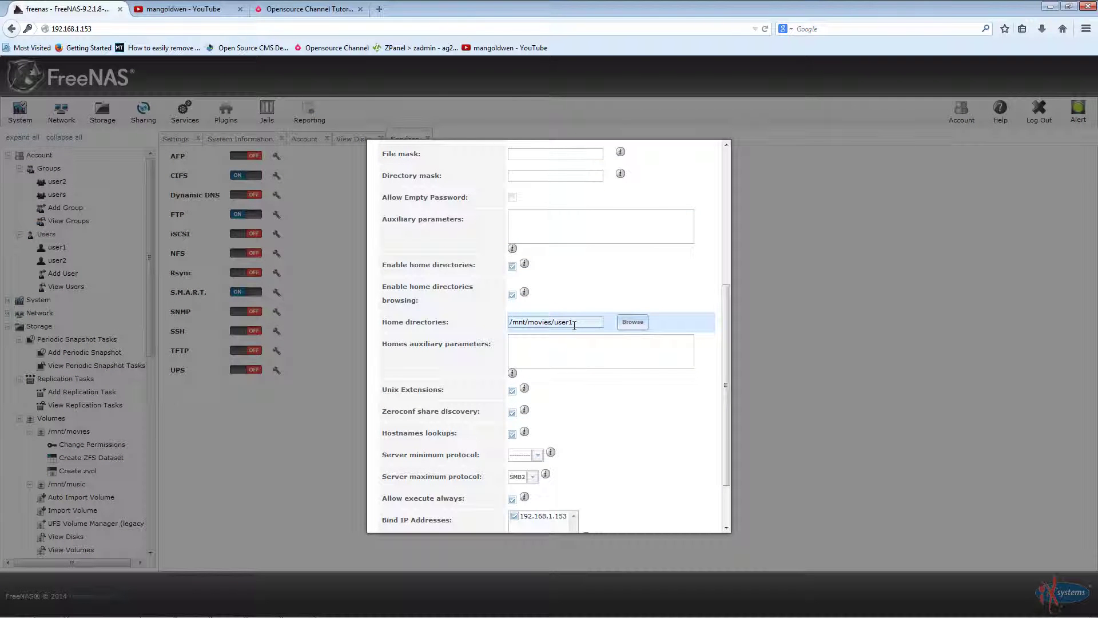
{"action": "left_click", "coordinate": [633, 322]}
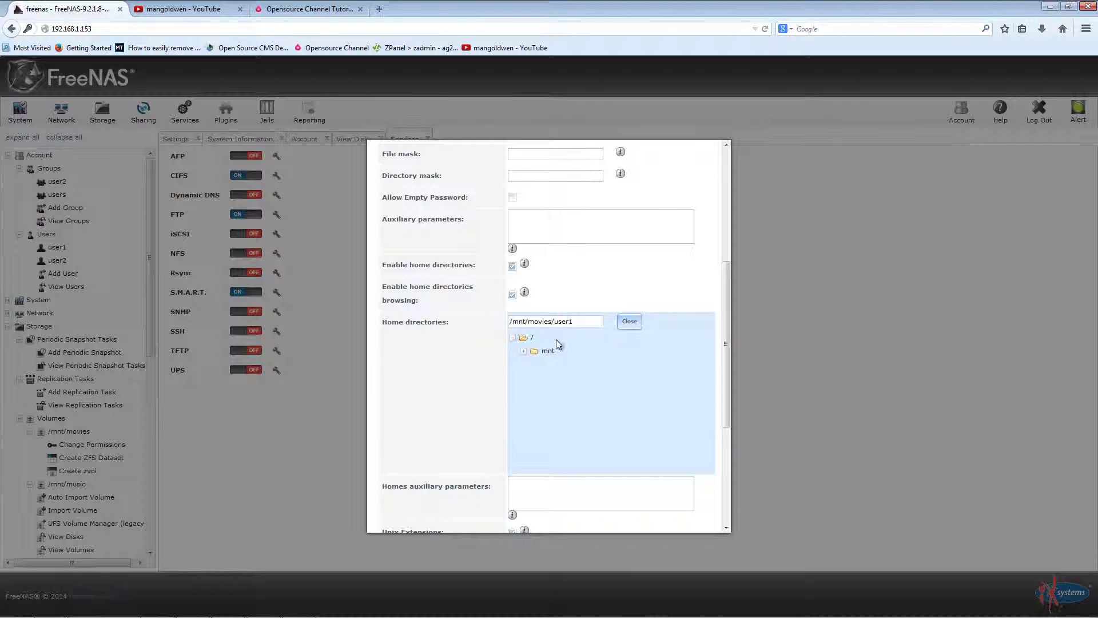
{"action": "left_click", "coordinate": [524, 351]}
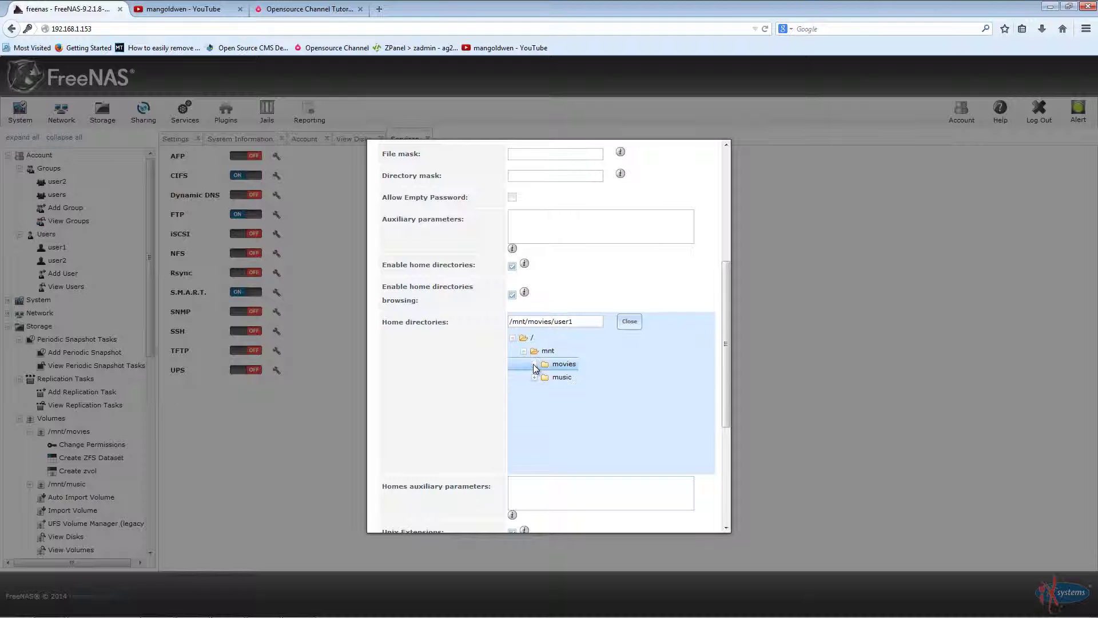
{"action": "left_click", "coordinate": [534, 364]}
{"action": "left_click", "coordinate": [545, 377]}
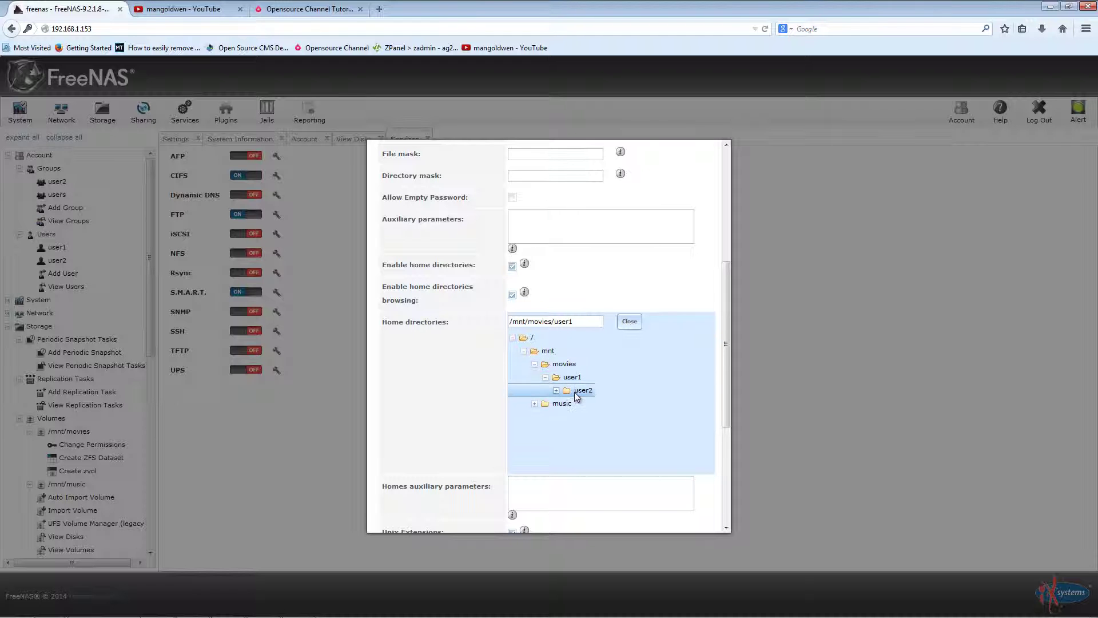
{"action": "left_click", "coordinate": [577, 391]}
Step: Change the home directories path to /mnt/movies/user1 and save the CIFS settings
{"action": "scroll", "coordinate": [613, 424], "scroll_direction": "down", "scroll_amount": 2}
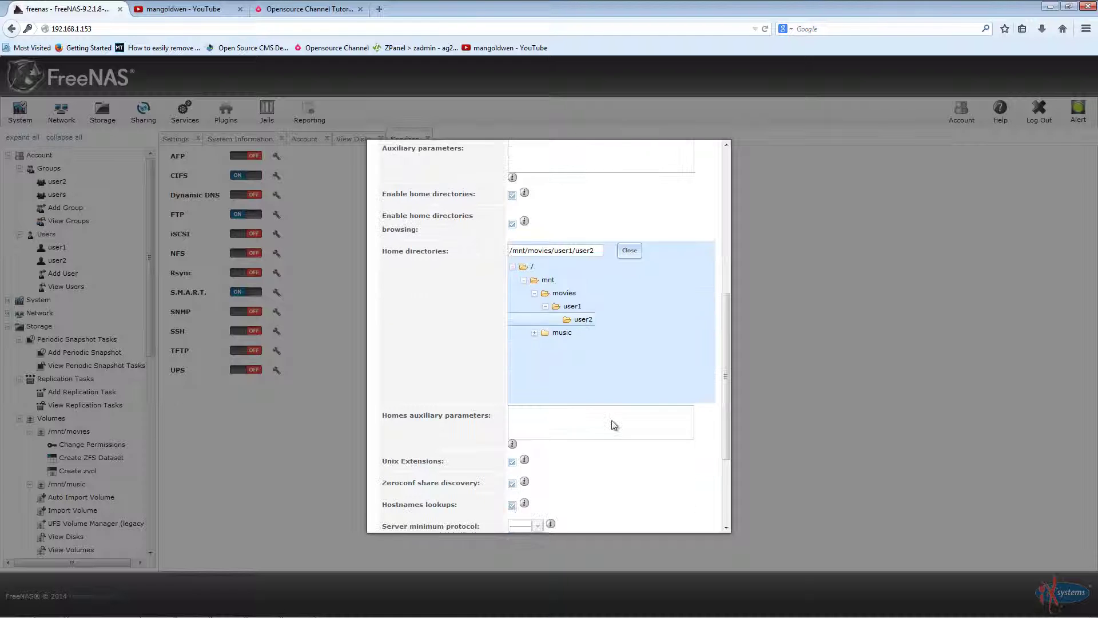
{"action": "scroll", "coordinate": [612, 420], "scroll_direction": "down", "scroll_amount": 1}
{"action": "left_click", "coordinate": [575, 301]}
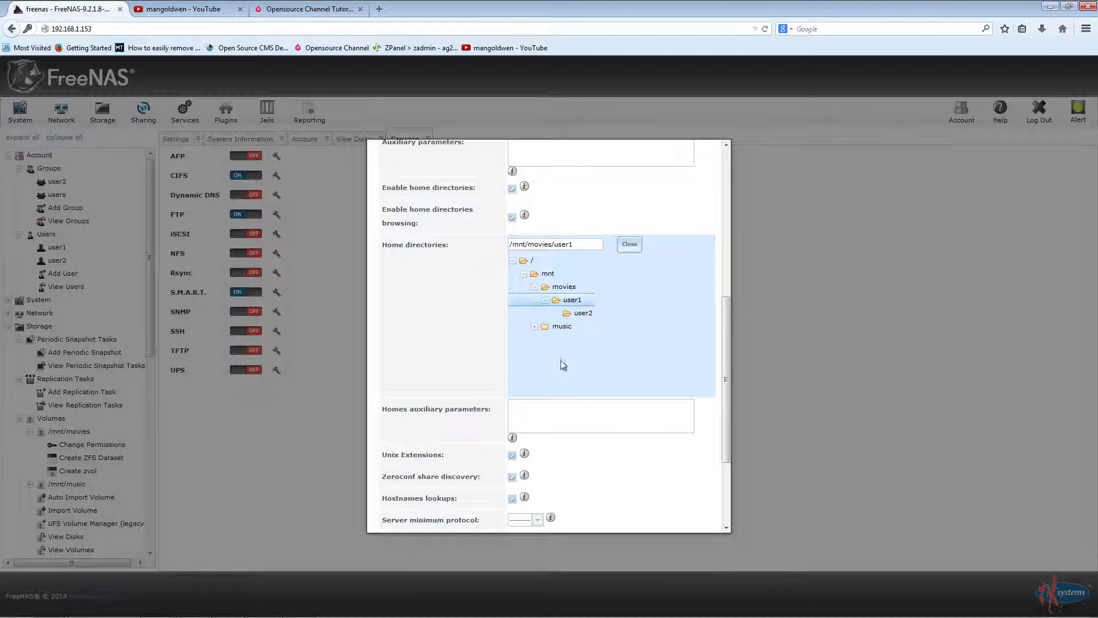
{"action": "scroll", "coordinate": [649, 489], "scroll_direction": "down", "scroll_amount": 4}
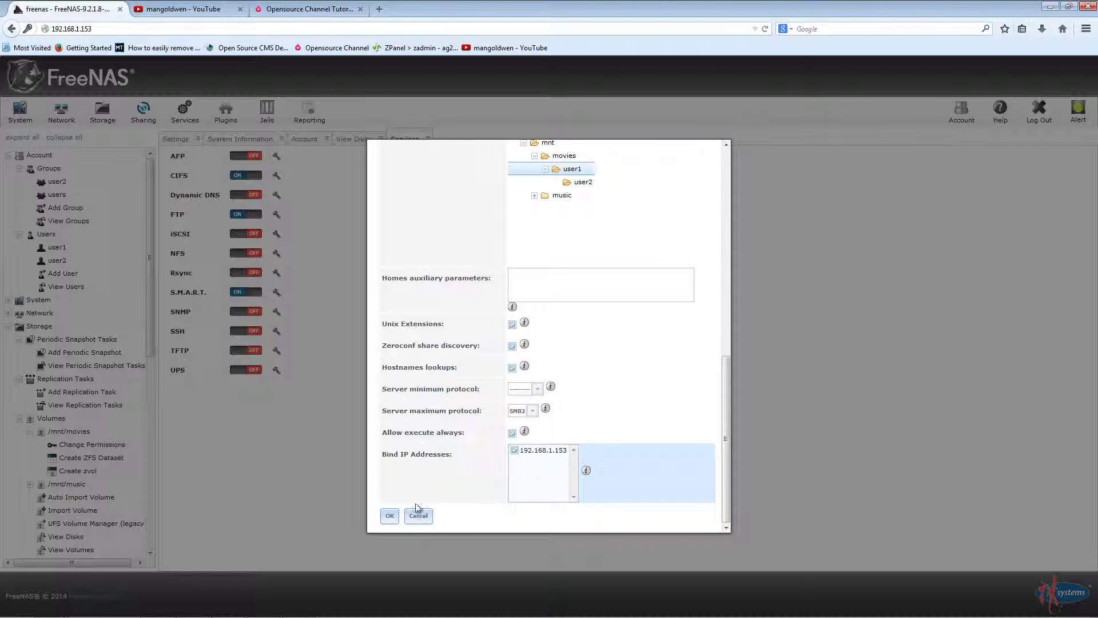
{"action": "left_click", "coordinate": [390, 515]}
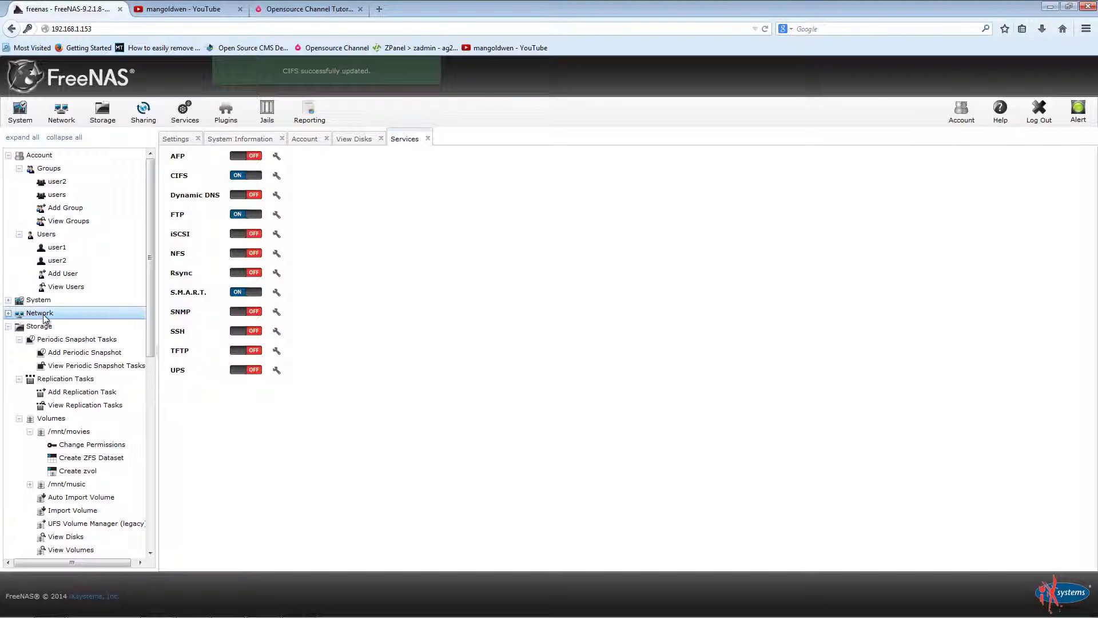
Step: Review Network Summary, Global Configuration and the empty VLAN list, cancelling Add VLAN
{"action": "left_click", "coordinate": [32, 314]}
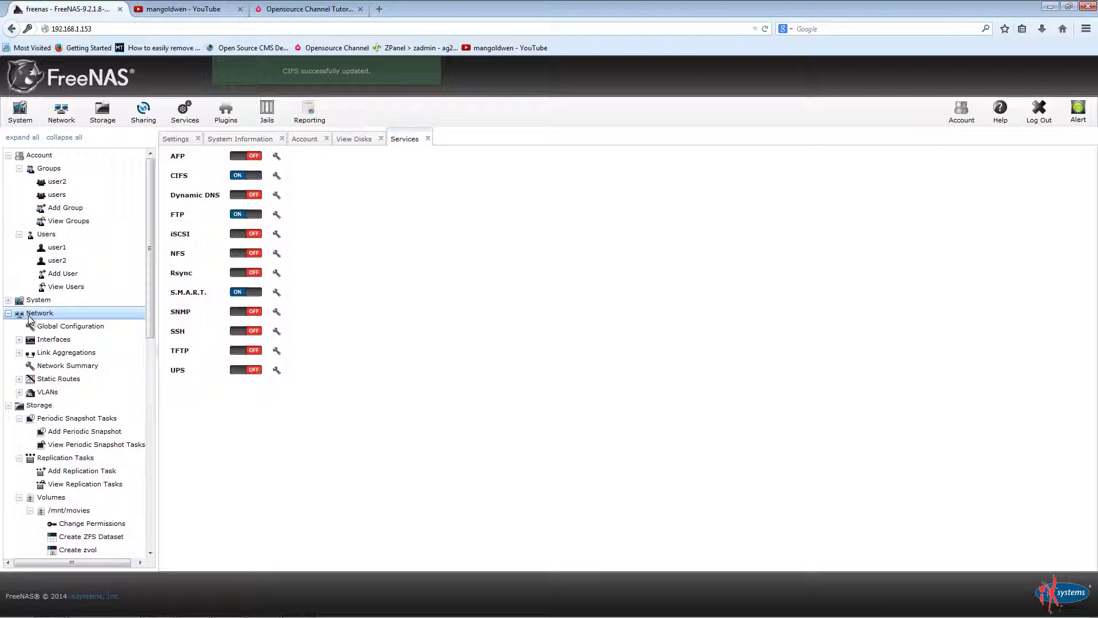
{"action": "left_click", "coordinate": [101, 368]}
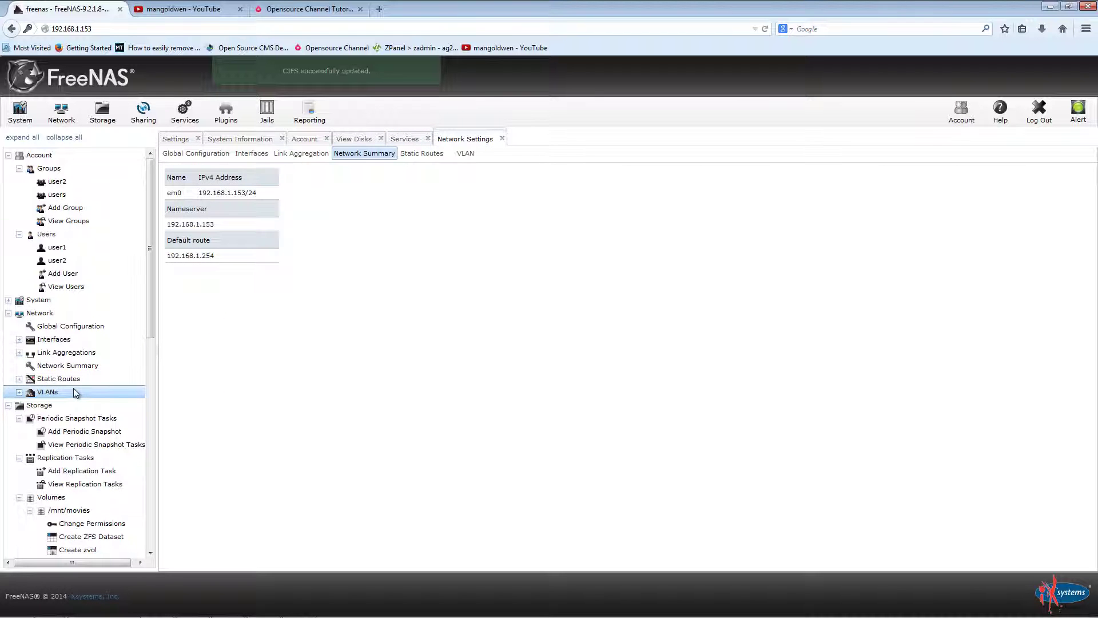
{"action": "left_click", "coordinate": [200, 156]}
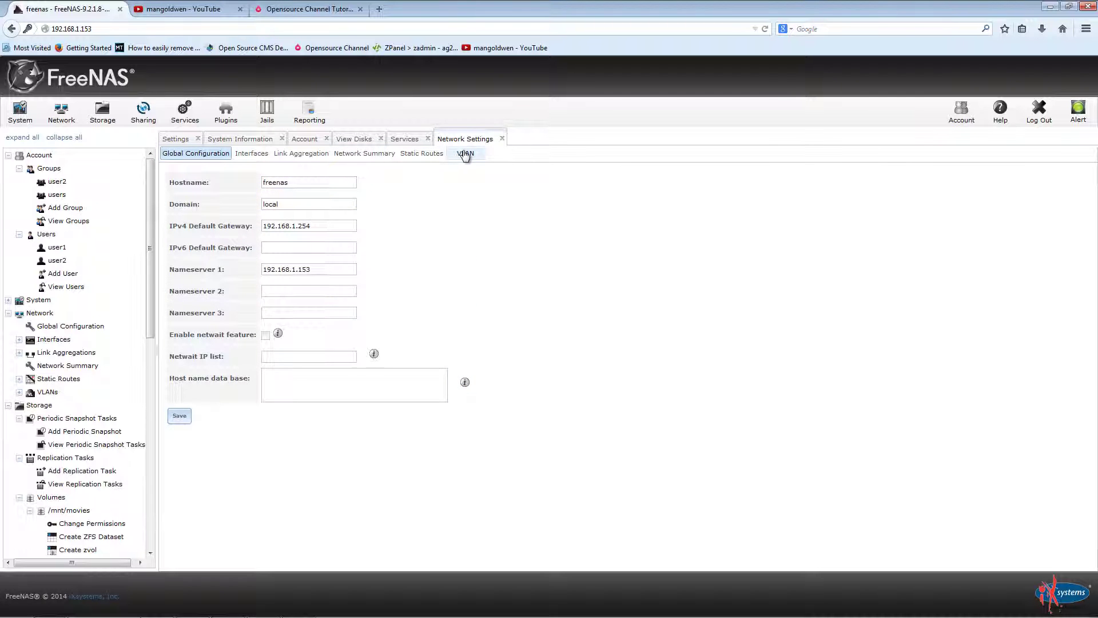
{"action": "left_click", "coordinate": [465, 154]}
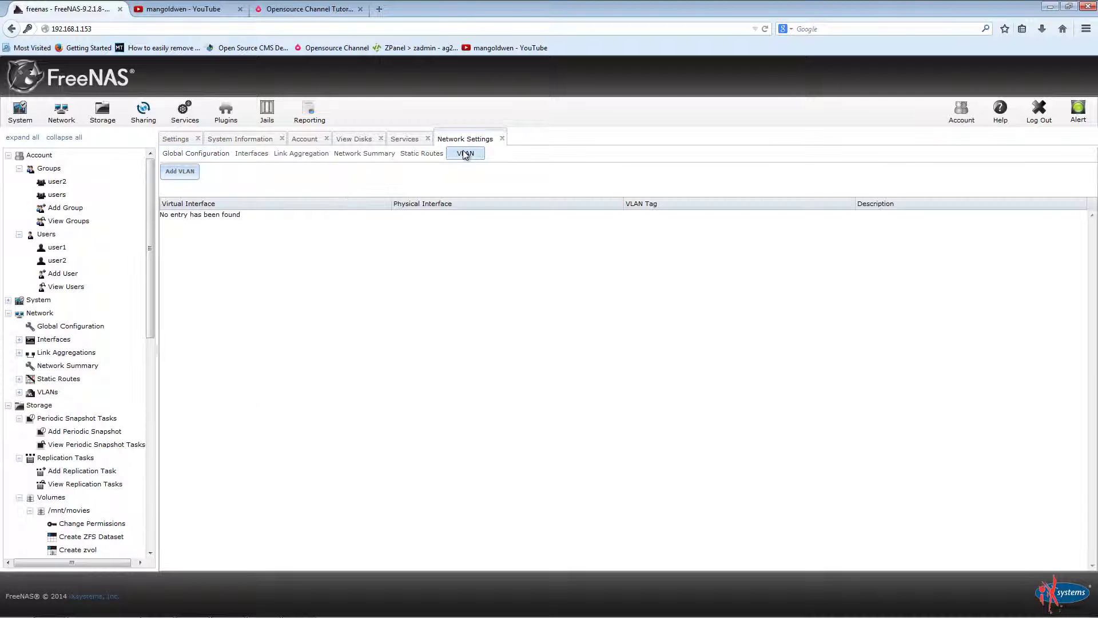
{"action": "left_click", "coordinate": [173, 171]}
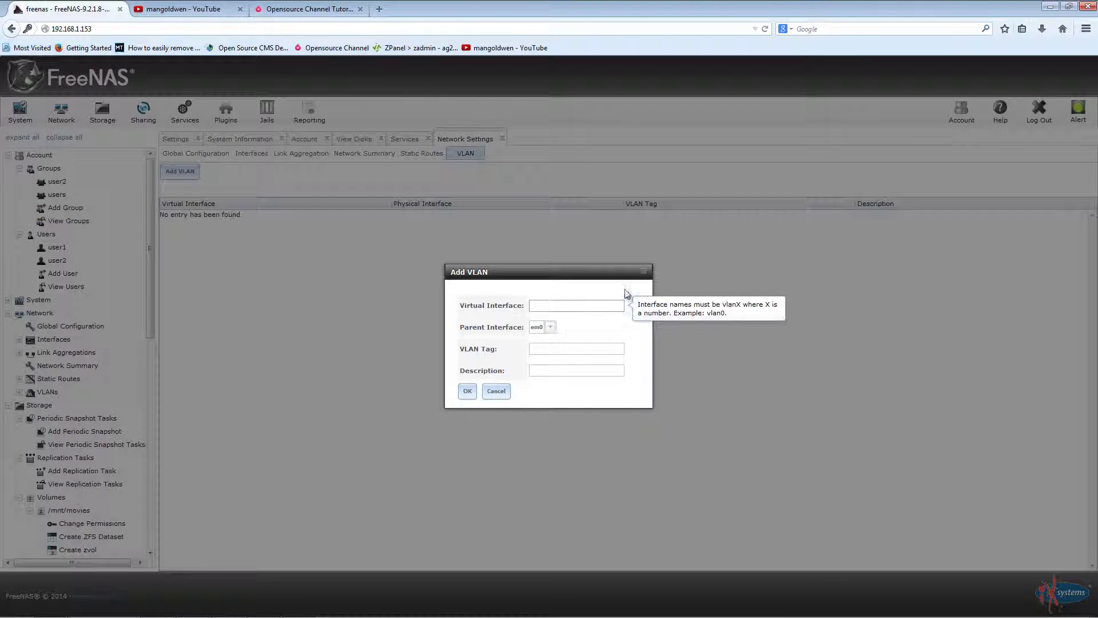
{"action": "left_click", "coordinate": [644, 271]}
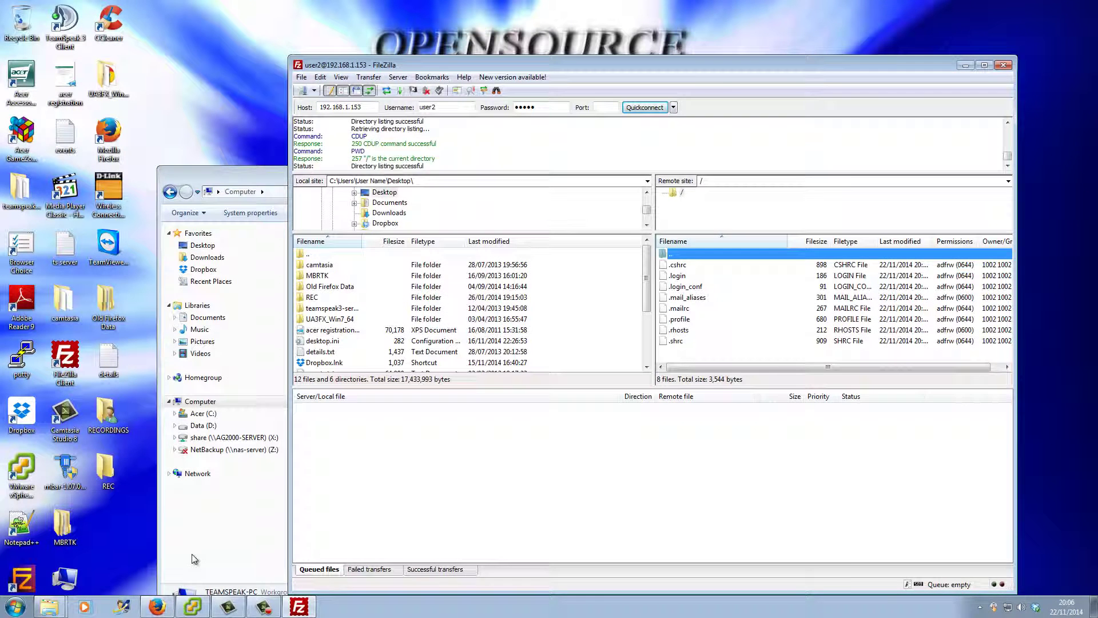
Step: Map \\192.168.1.153\user1 as drive Y: using the share's credentials
{"action": "left_click", "coordinate": [266, 541]}
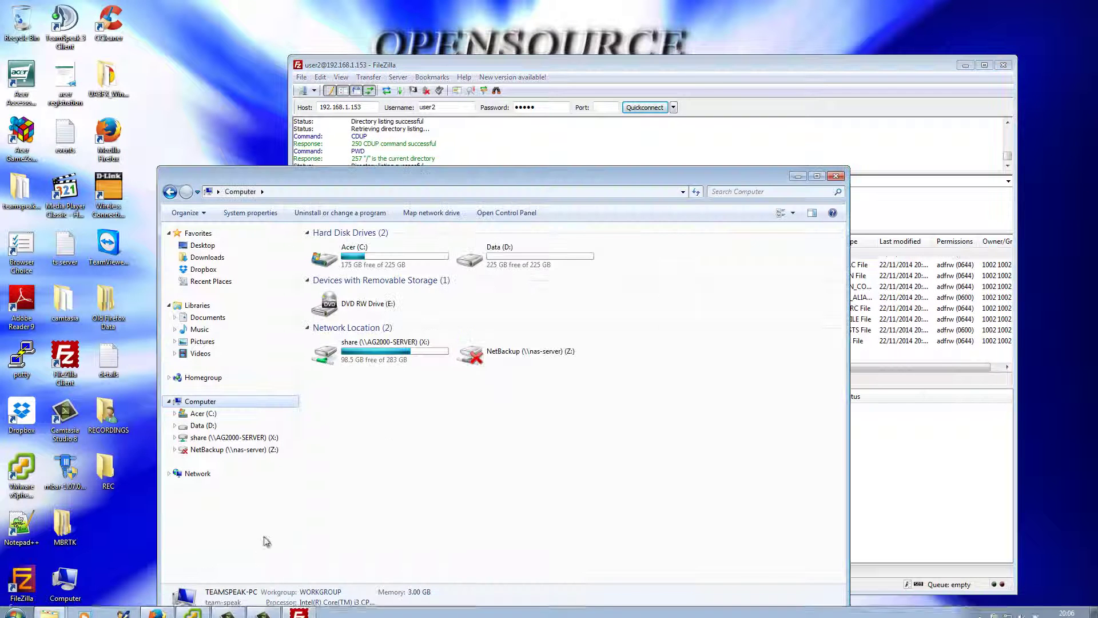
{"action": "left_click", "coordinate": [454, 212]}
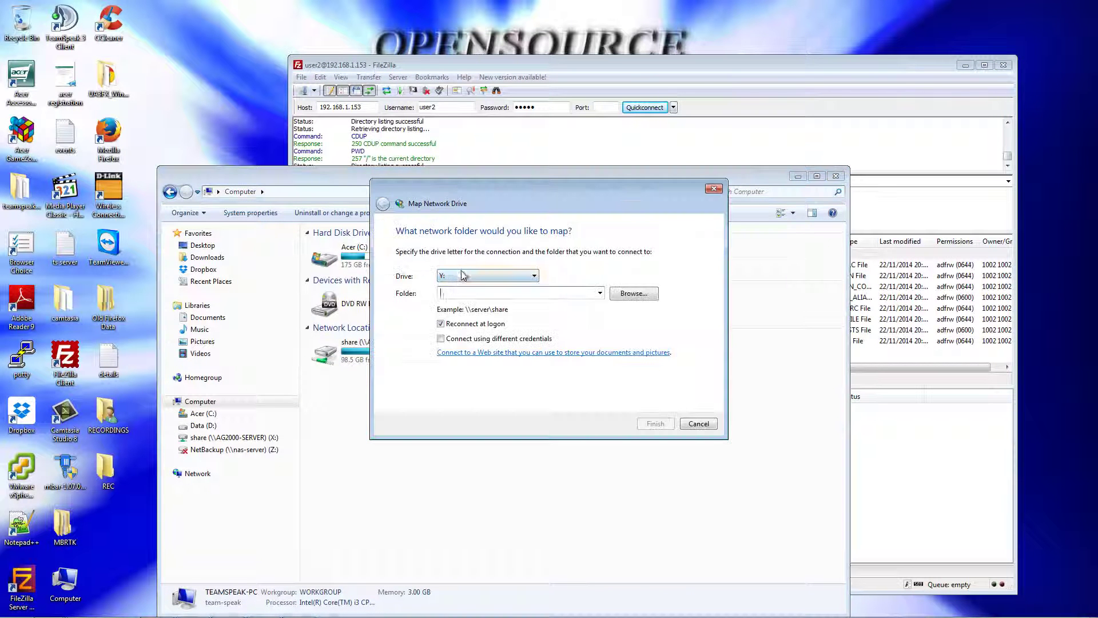
{"action": "type", "text": "\\\\192.168.1.153\\user1"}
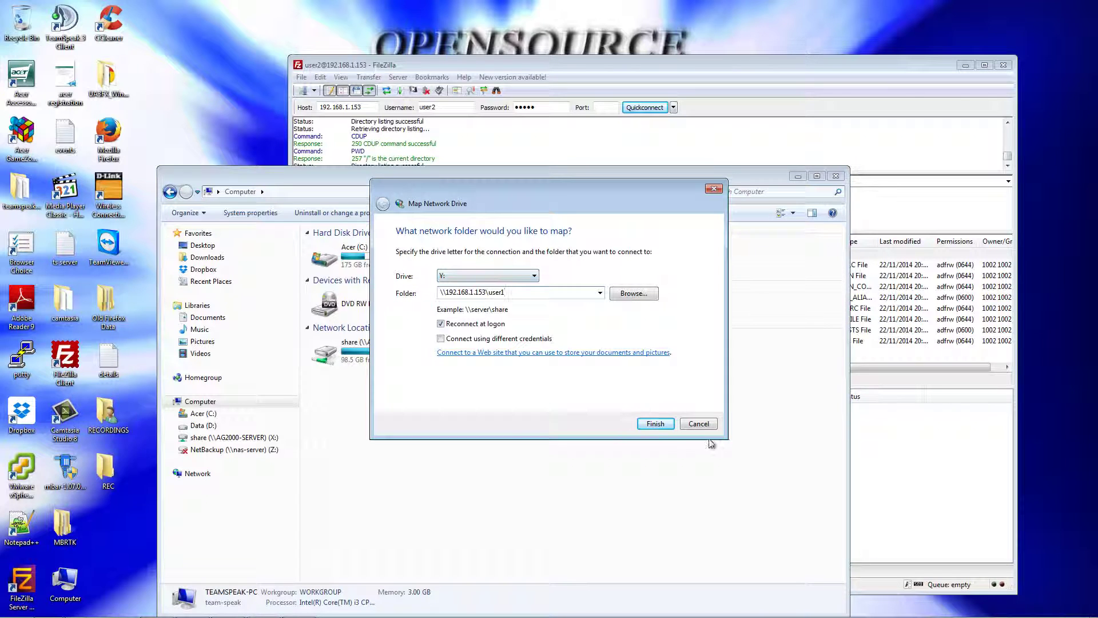
{"action": "left_click", "coordinate": [655, 424]}
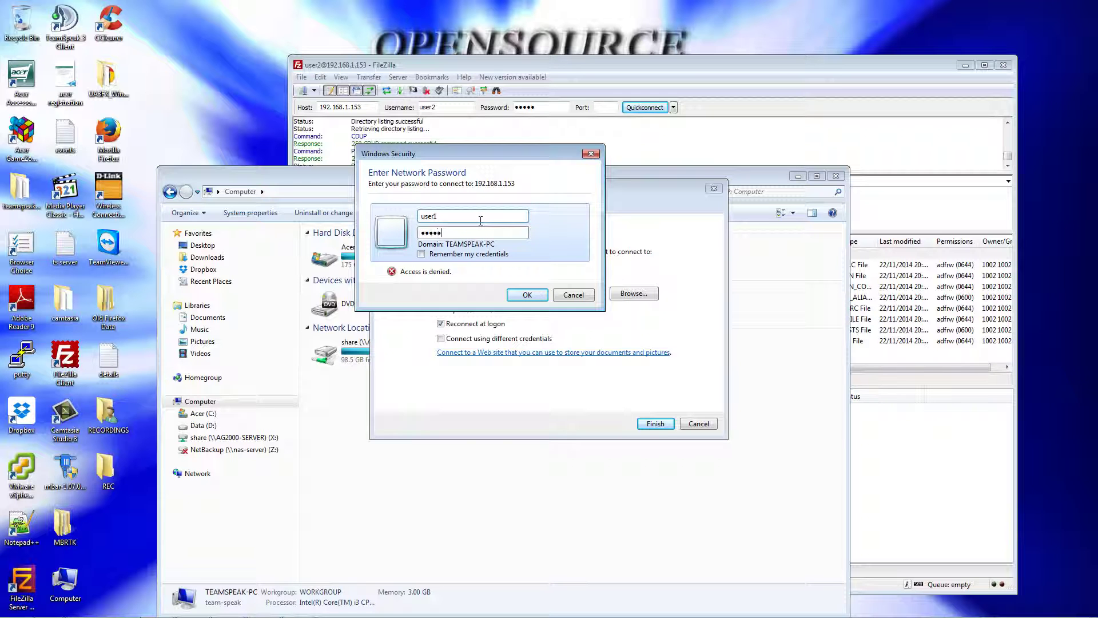
{"action": "left_click", "coordinate": [525, 295]}
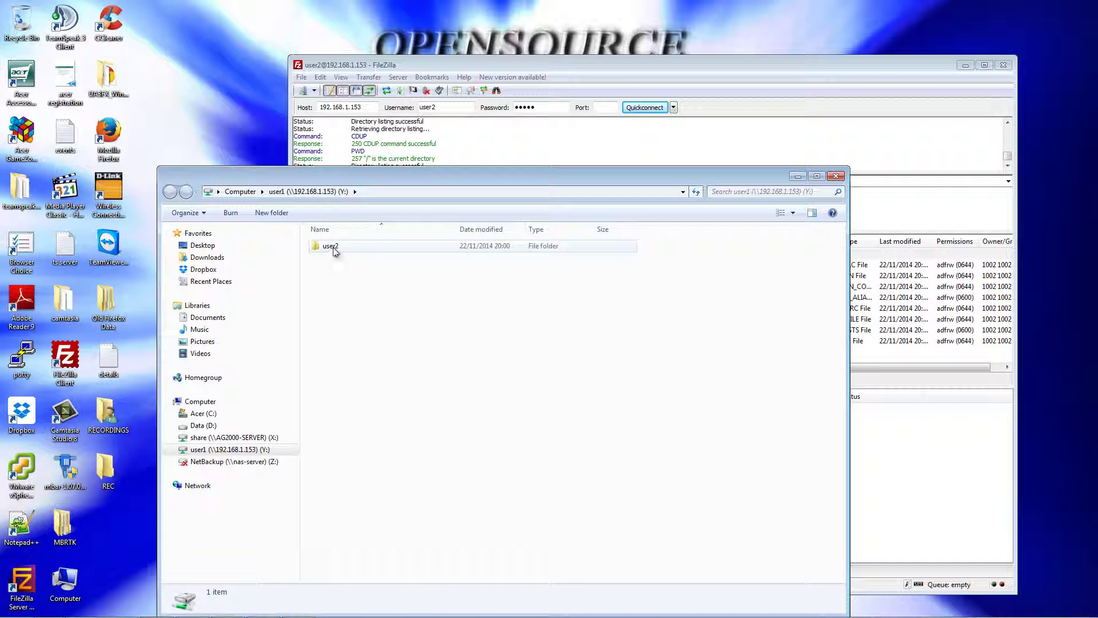
Step: Look inside the empty user2 folder, then return to the Computer drive list
{"action": "double_click", "coordinate": [332, 247]}
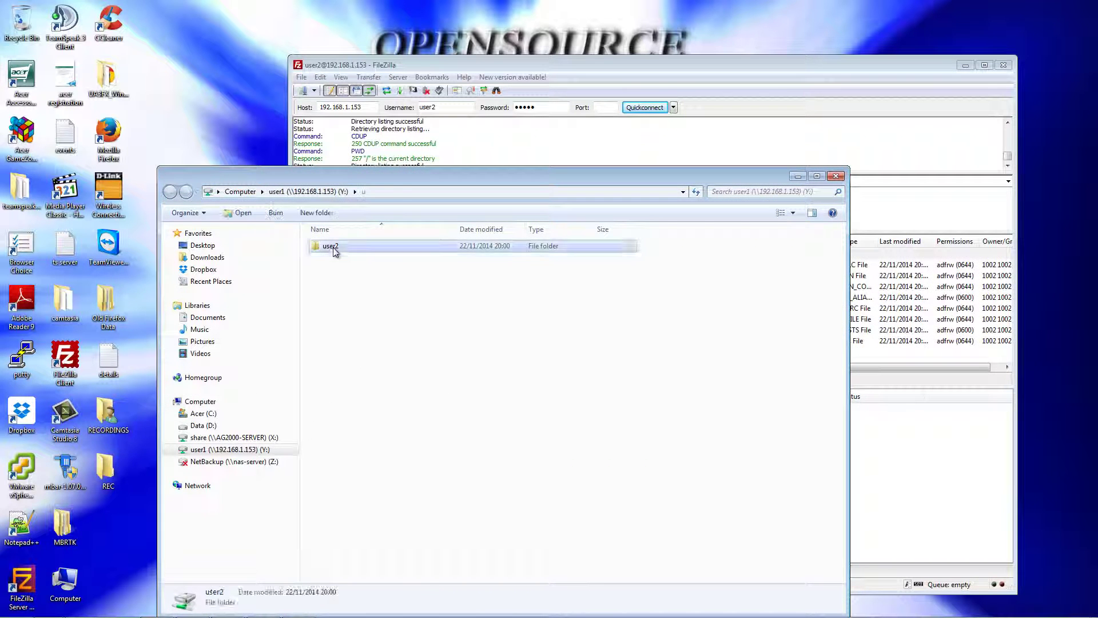
{"action": "left_click", "coordinate": [319, 192]}
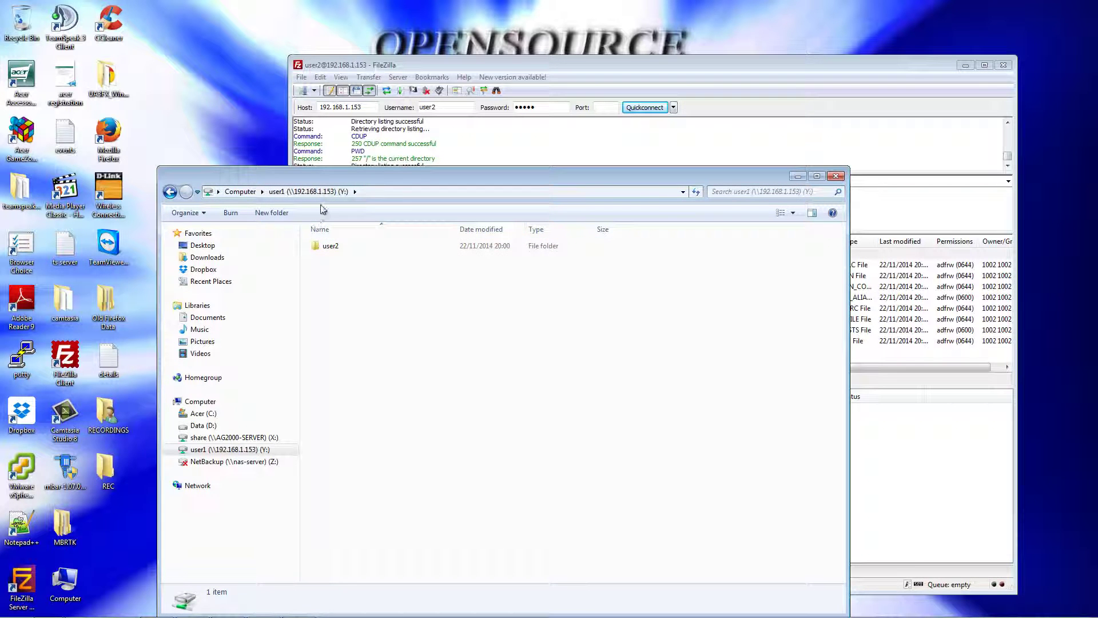
{"action": "left_click", "coordinate": [169, 191]}
{"action": "left_click", "coordinate": [239, 192]}
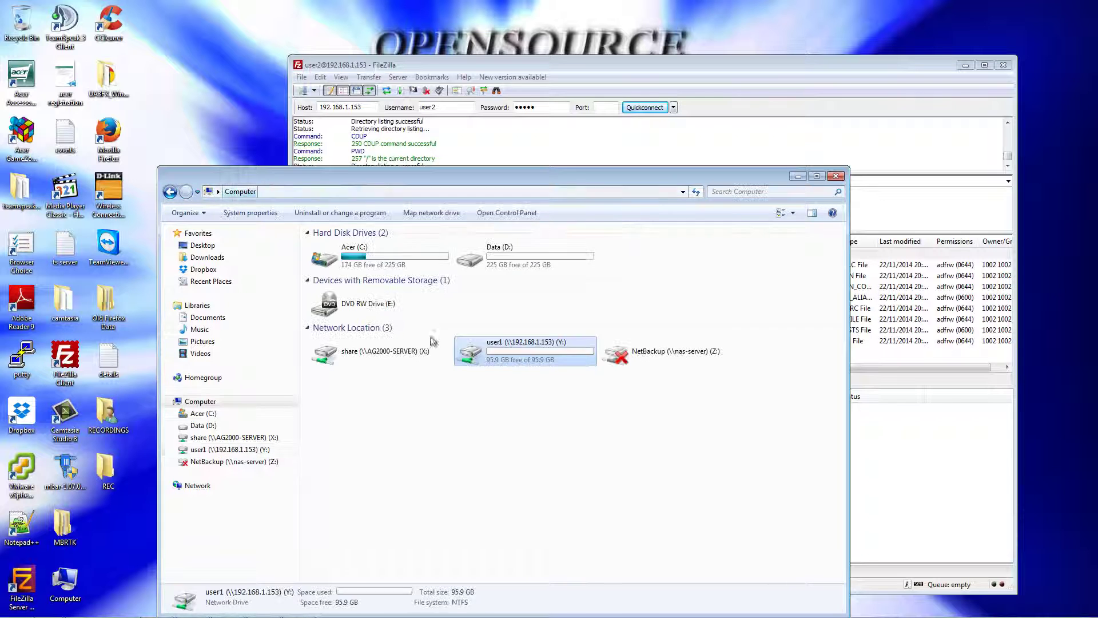
{"action": "left_click", "coordinate": [497, 410]}
Step: Try mapping \\192.168.1.153\user2 as W:, then cancel the network error and wizard
{"action": "left_click", "coordinate": [431, 212]}
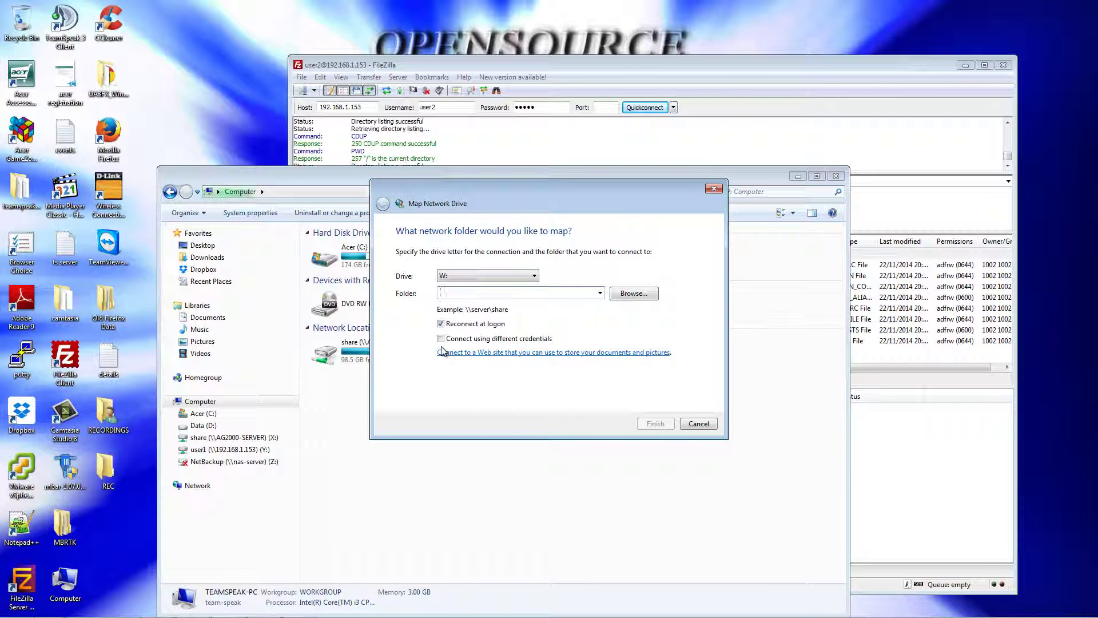
{"action": "type", "text": "\\\\1"}
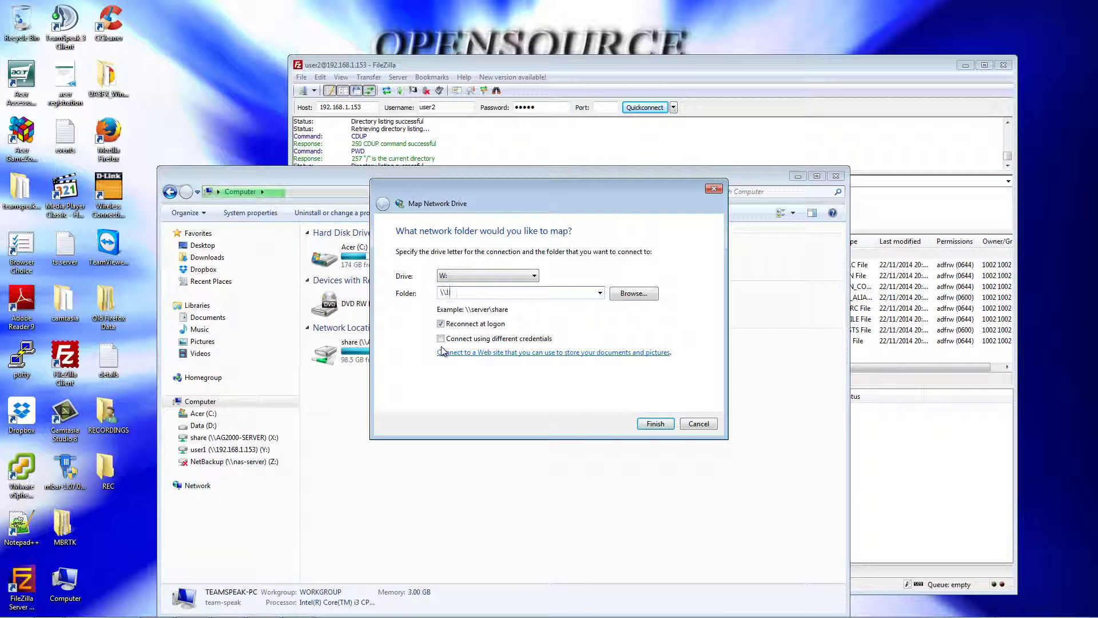
{"action": "type", "text": "92.168.1.153\\user2"}
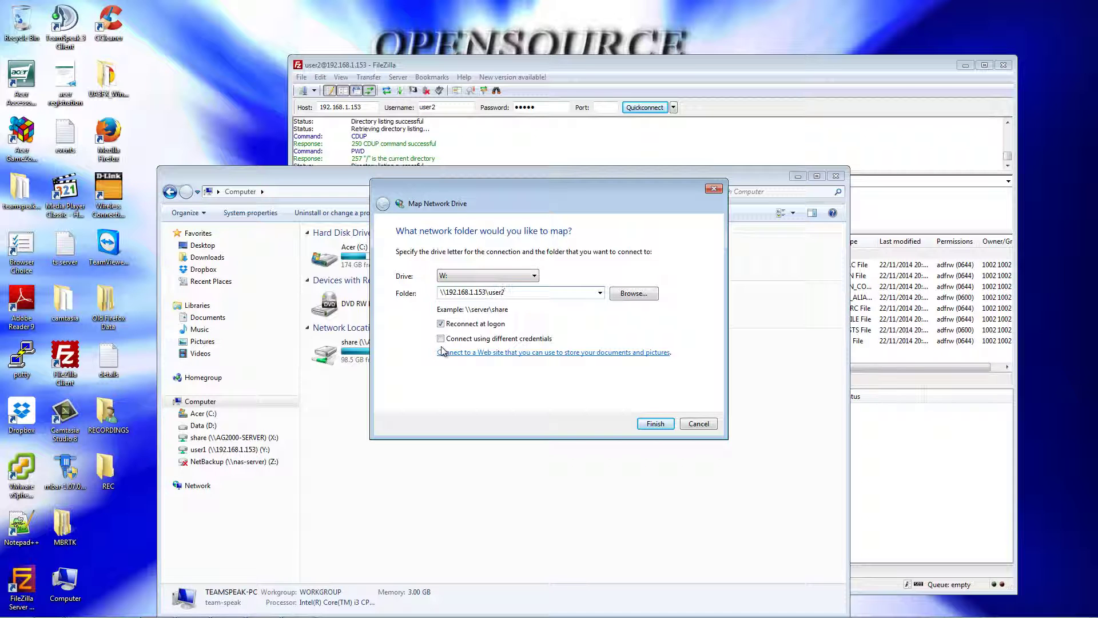
{"action": "left_click", "coordinate": [656, 425]}
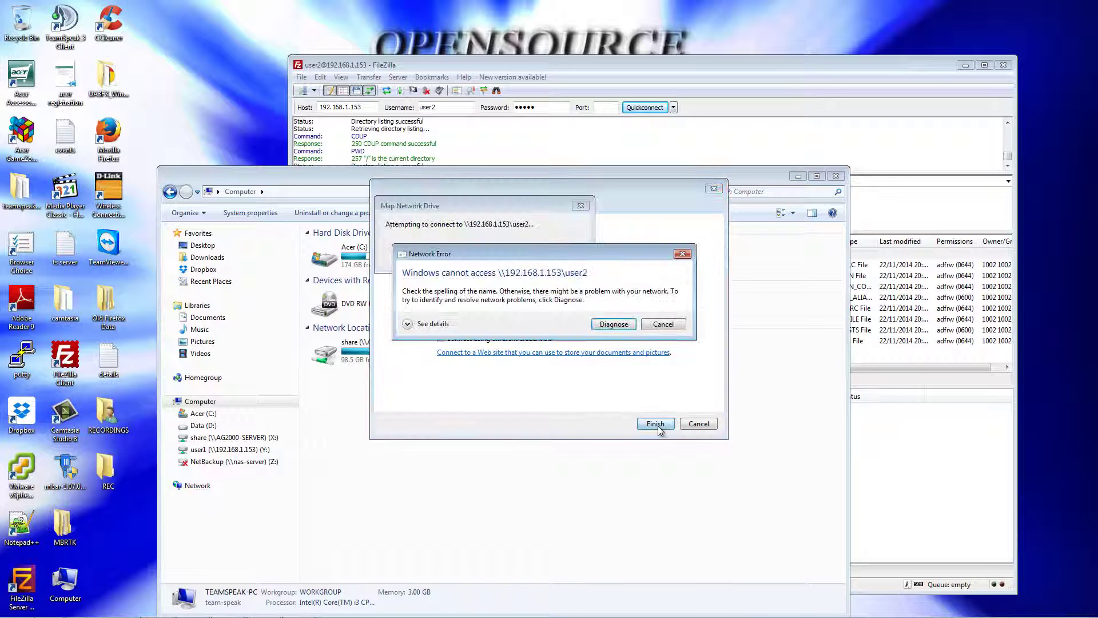
{"action": "left_click", "coordinate": [664, 323]}
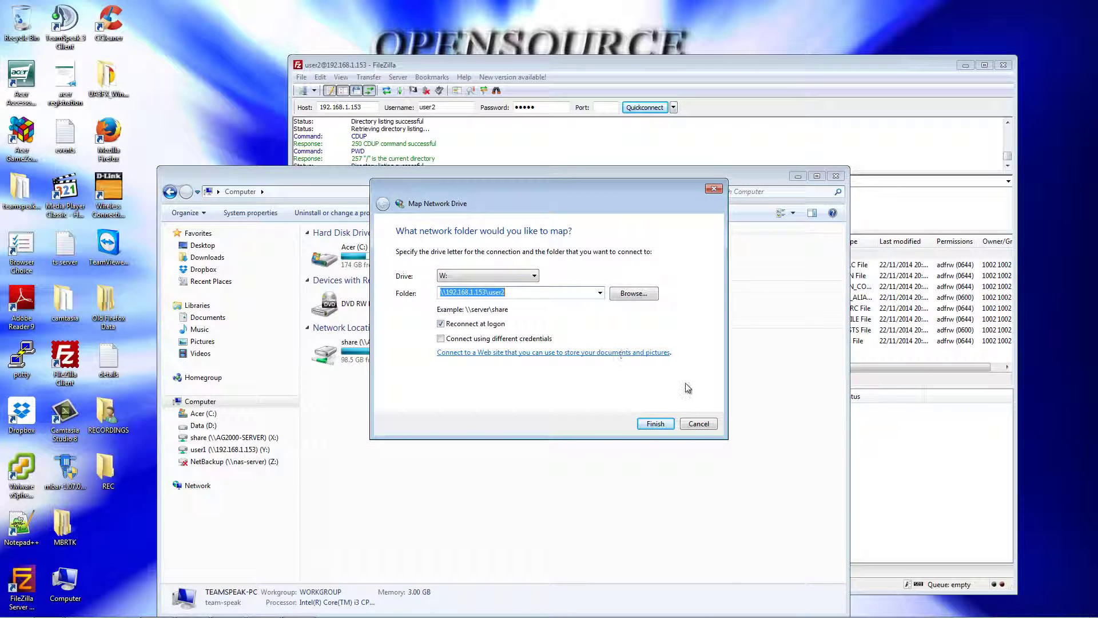
{"action": "left_click", "coordinate": [698, 423]}
Step: Switch back to the FreeNAS web interface in Firefox
{"action": "mouse_move", "coordinate": [78, 614]}
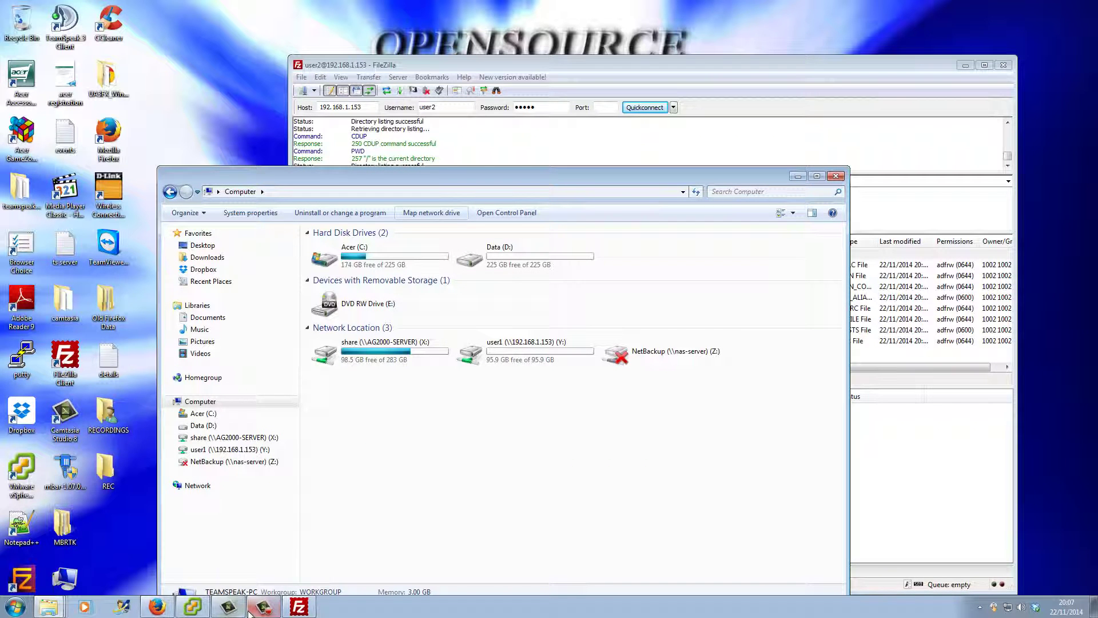
{"action": "mouse_move", "coordinate": [249, 613]}
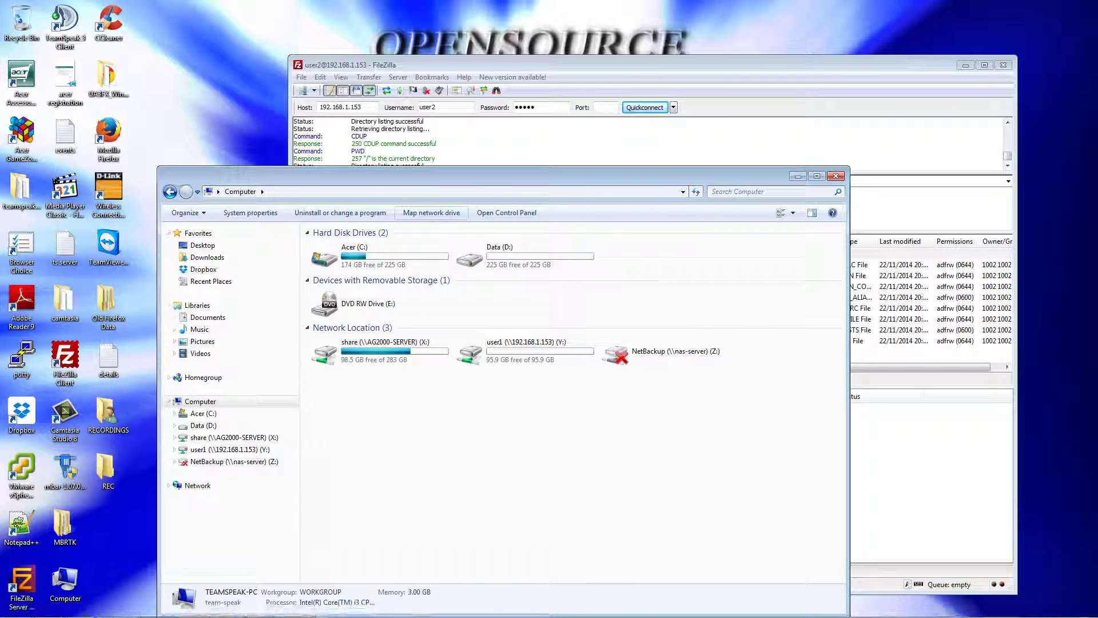
{"action": "left_click", "coordinate": [164, 605]}
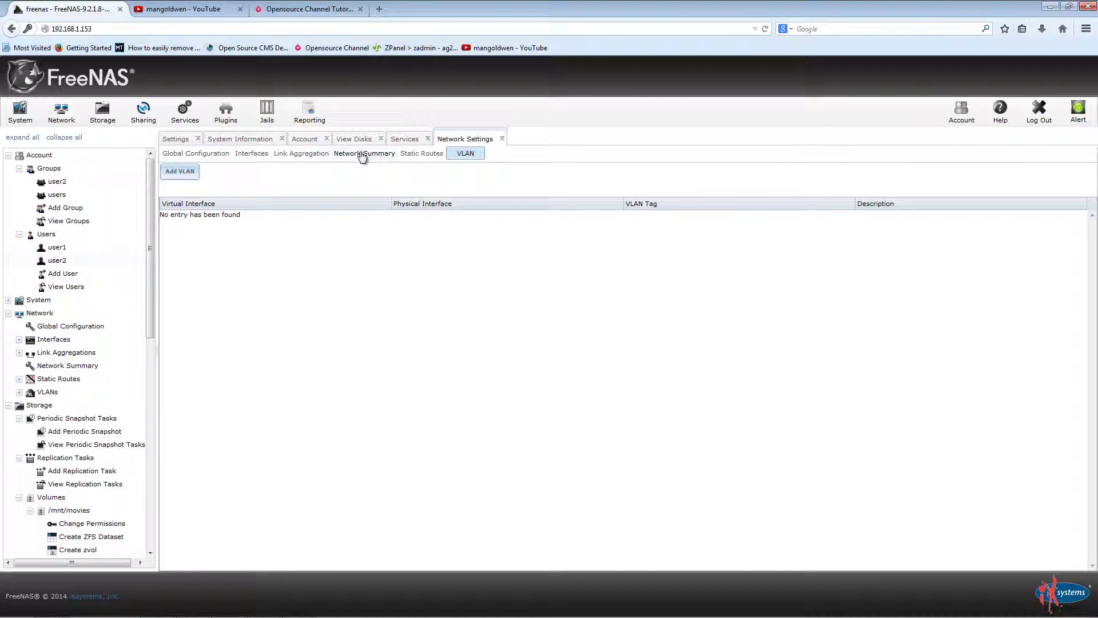
Step: Change the CIFS guest account from user1 to user2 and save the CIFS settings
{"action": "left_click", "coordinate": [406, 140]}
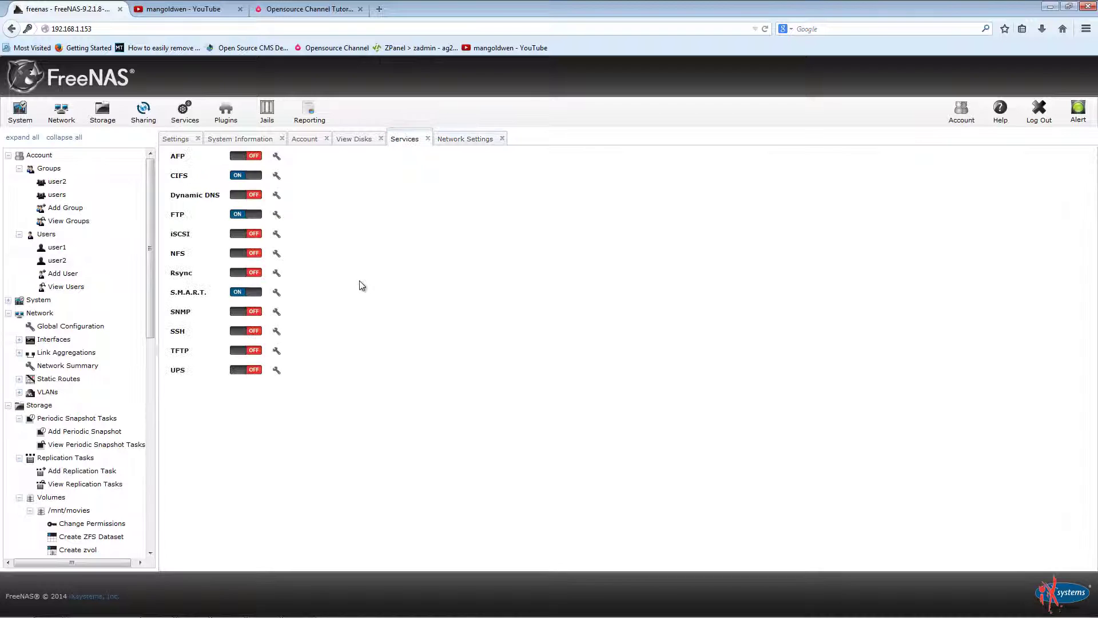
{"action": "left_click", "coordinate": [278, 175]}
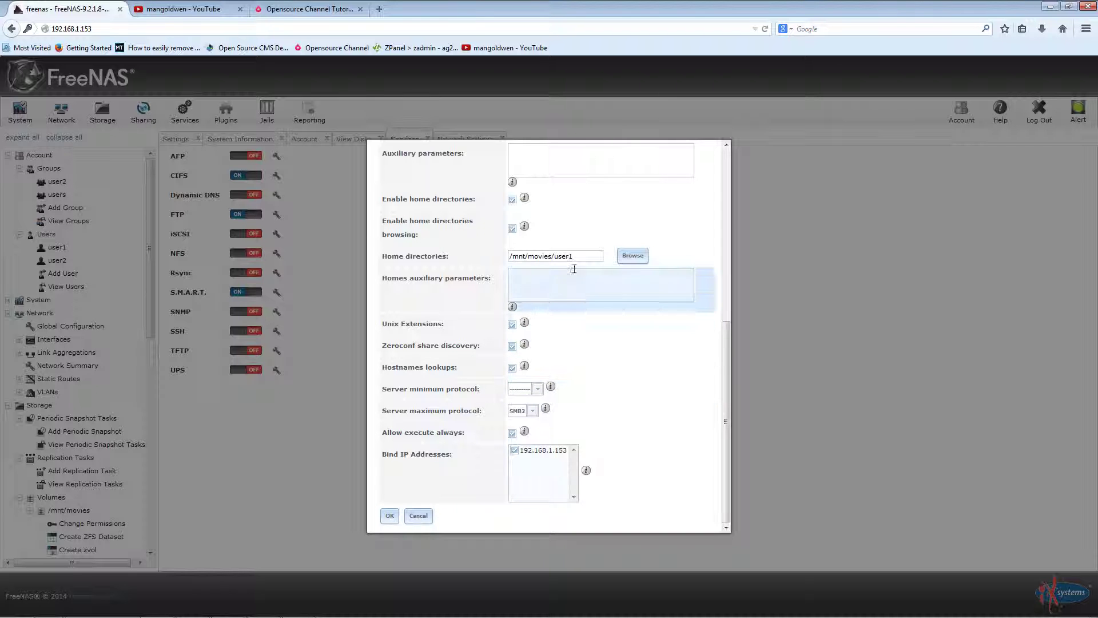
{"action": "scroll", "coordinate": [642, 409], "scroll_direction": "up", "scroll_amount": 2}
{"action": "scroll", "coordinate": [641, 409], "scroll_direction": "up", "scroll_amount": 7}
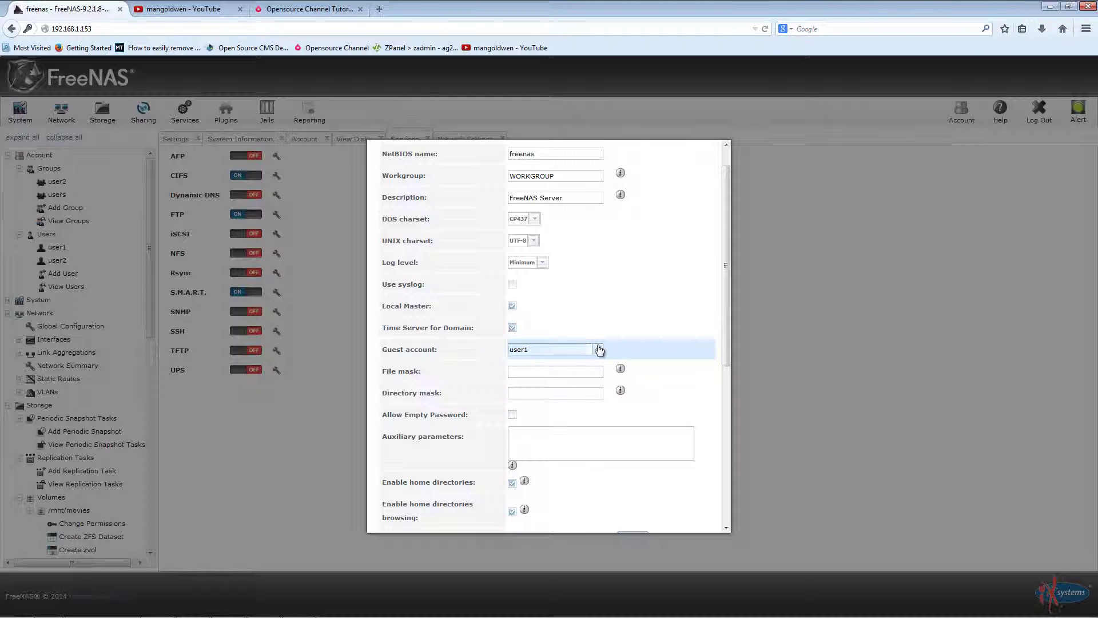
{"action": "left_click", "coordinate": [599, 350]}
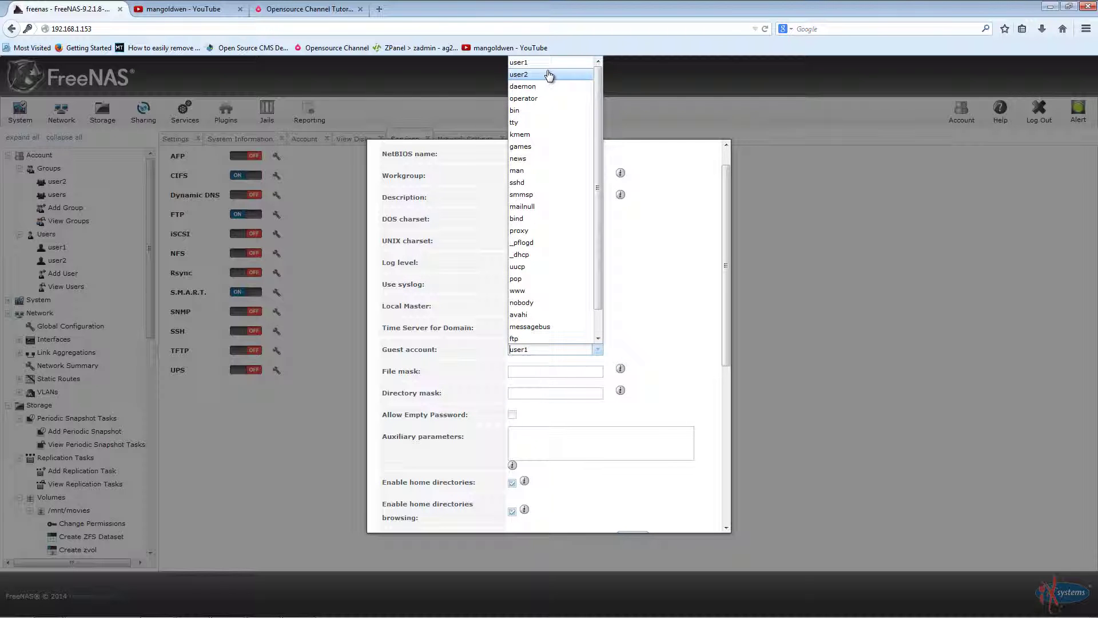
{"action": "left_click", "coordinate": [549, 75]}
{"action": "scroll", "coordinate": [669, 286], "scroll_direction": "down", "scroll_amount": 5}
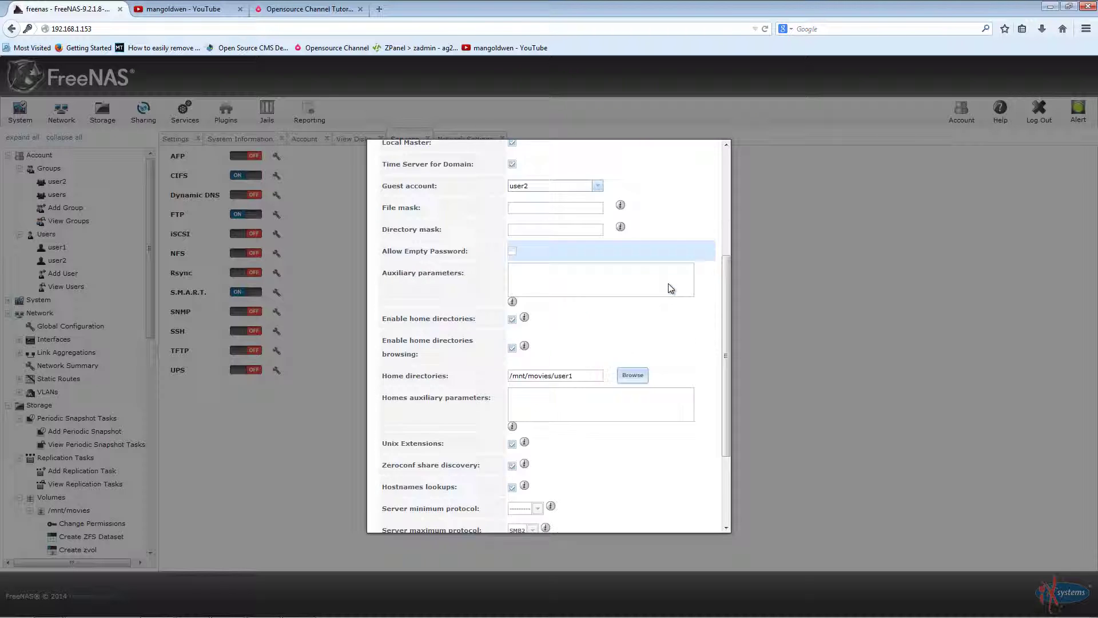
{"action": "scroll", "coordinate": [670, 287], "scroll_direction": "down", "scroll_amount": 4}
{"action": "left_click", "coordinate": [403, 515]}
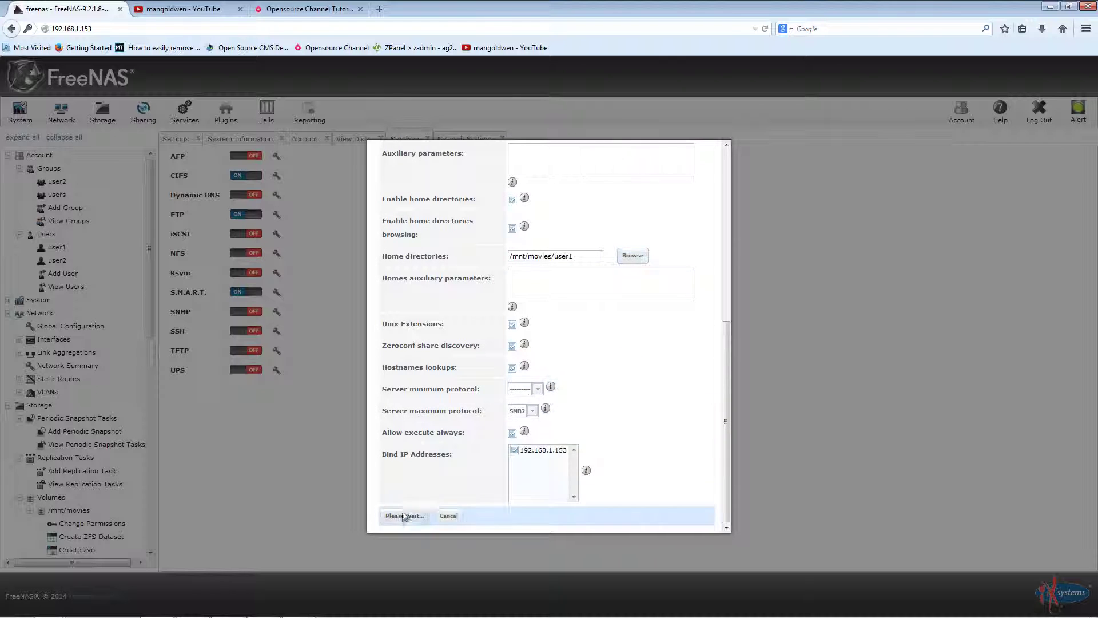
{"action": "mouse_move", "coordinate": [130, 612]}
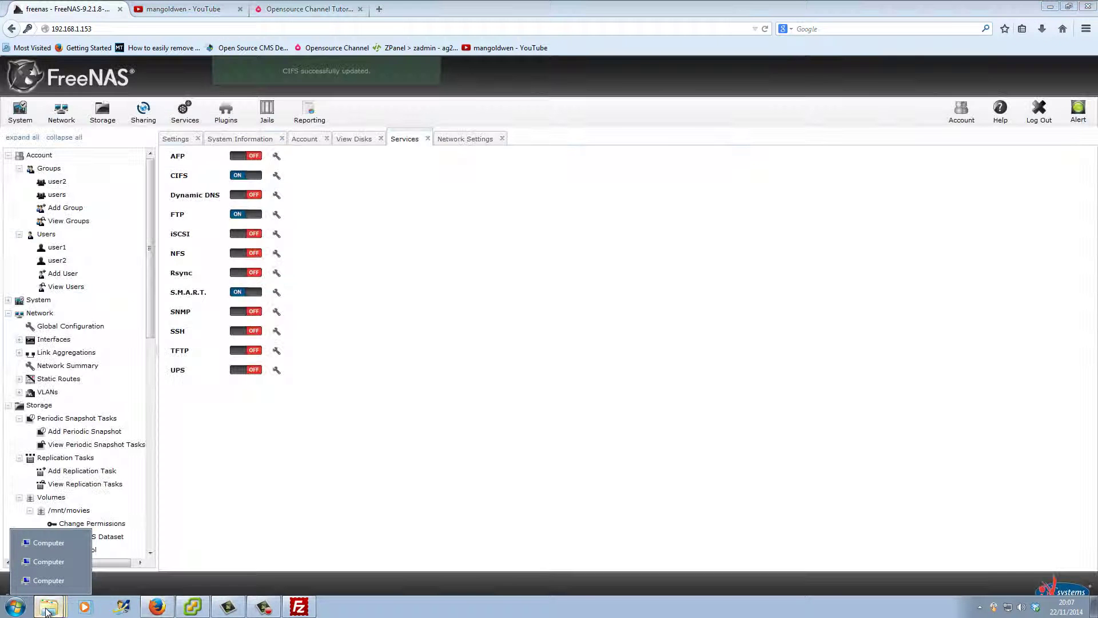
Step: Disconnect the mapped user1 drive and reopen the Computer window
{"action": "left_click", "coordinate": [57, 549]}
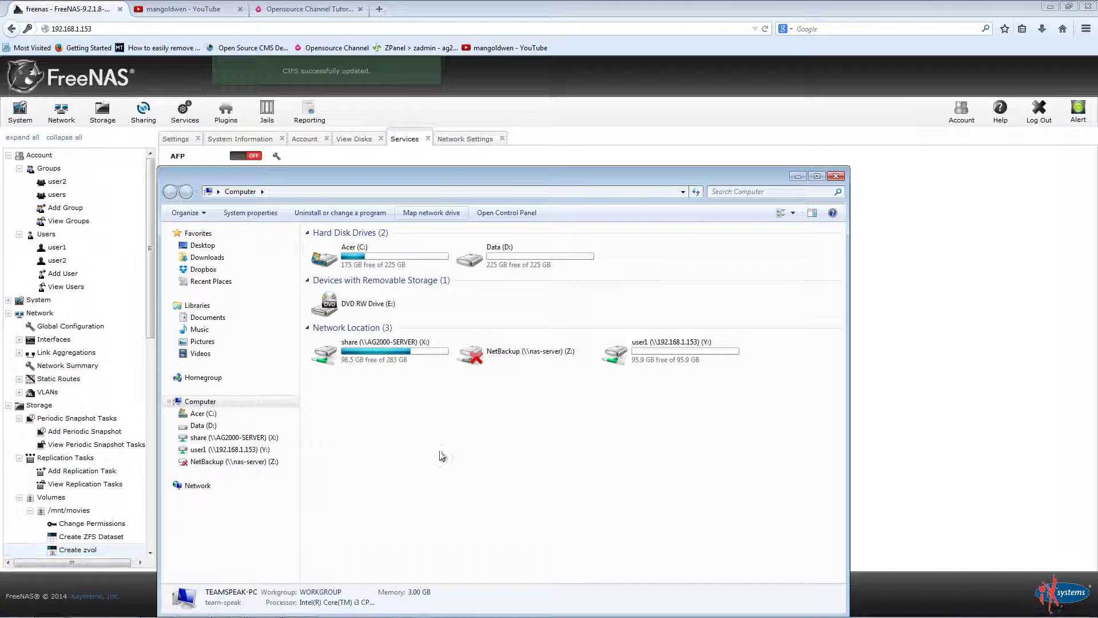
{"action": "right_click", "coordinate": [669, 341]}
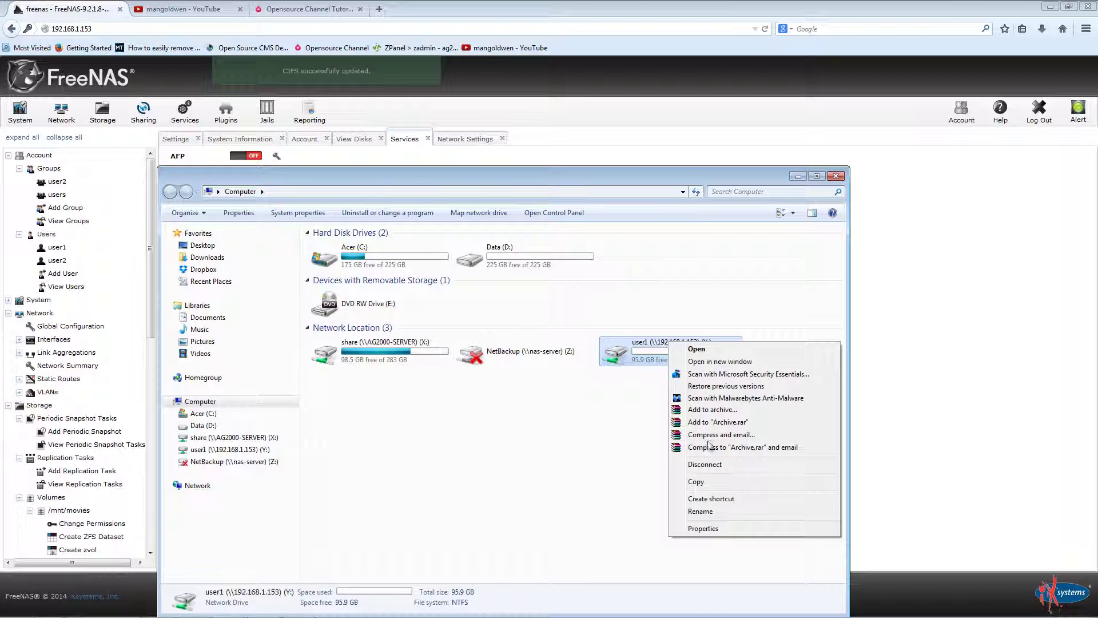
{"action": "left_click", "coordinate": [710, 471]}
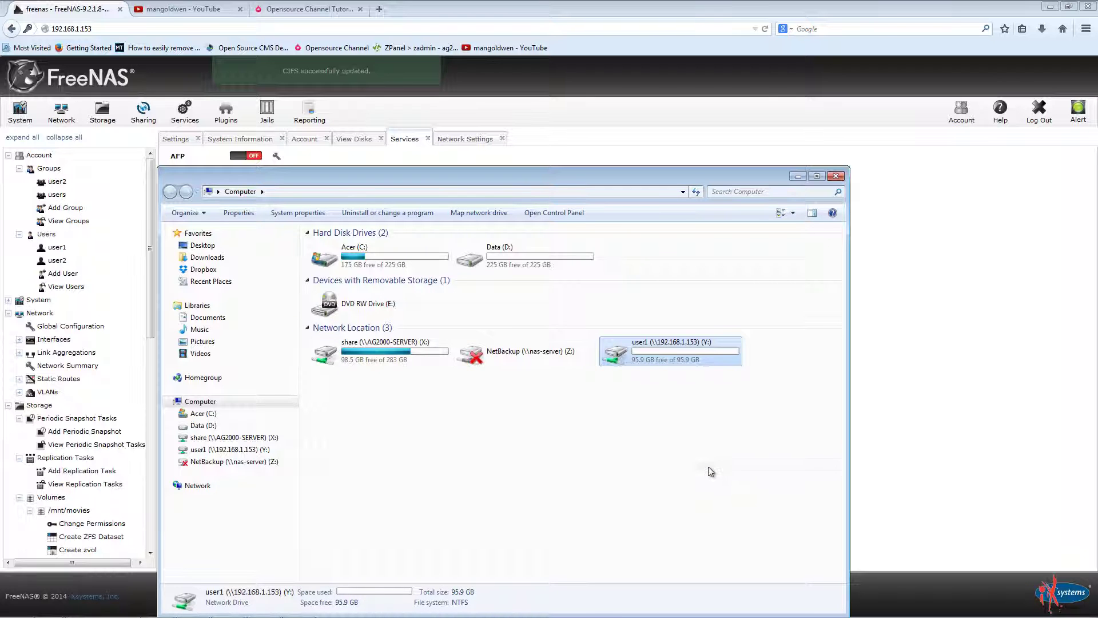
{"action": "left_click", "coordinate": [836, 176]}
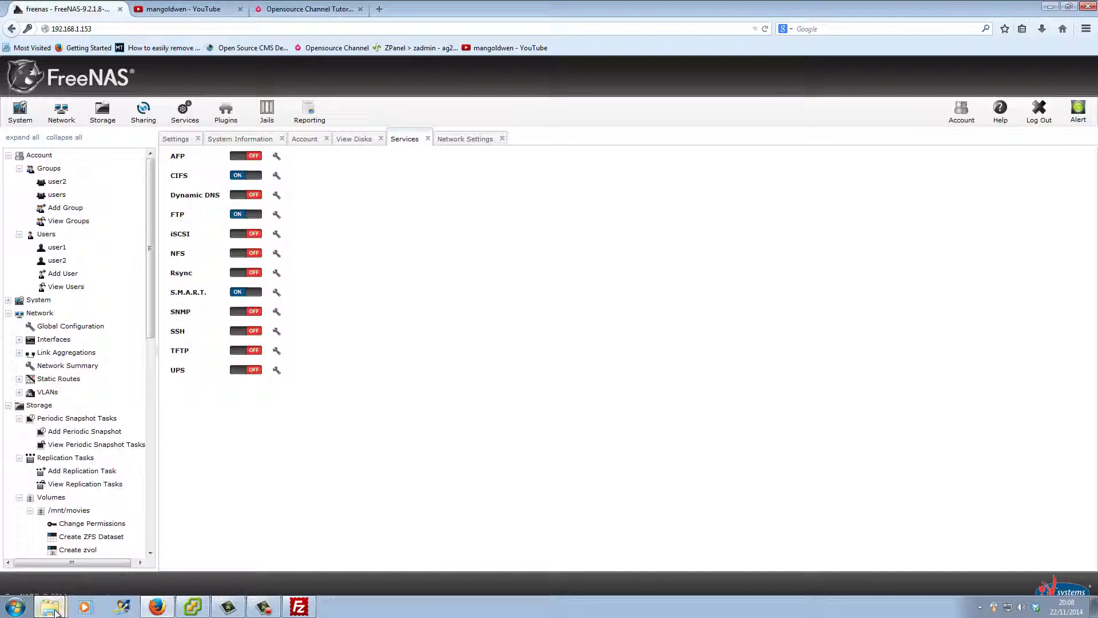
{"action": "right_click", "coordinate": [55, 611]}
{"action": "left_click", "coordinate": [51, 555]}
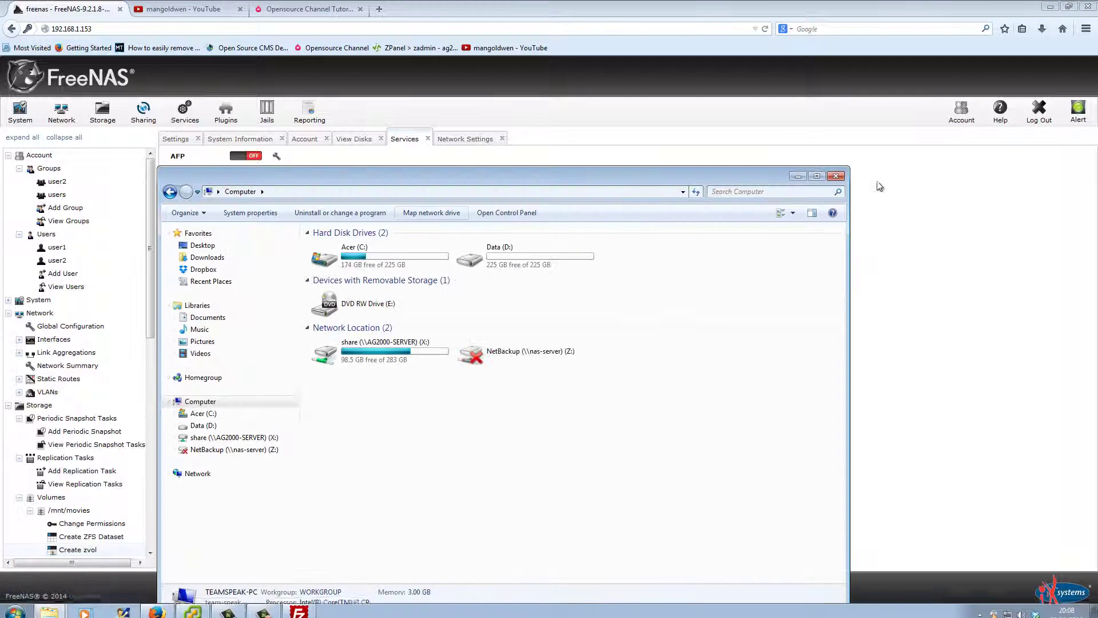
{"action": "left_click", "coordinate": [836, 176]}
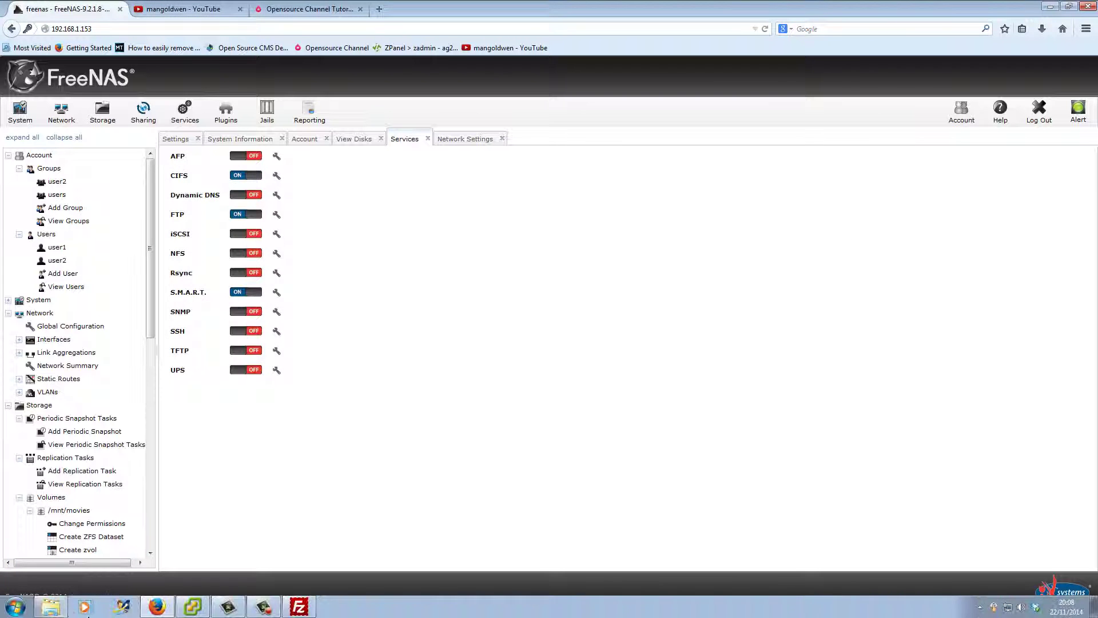
{"action": "left_click", "coordinate": [51, 606]}
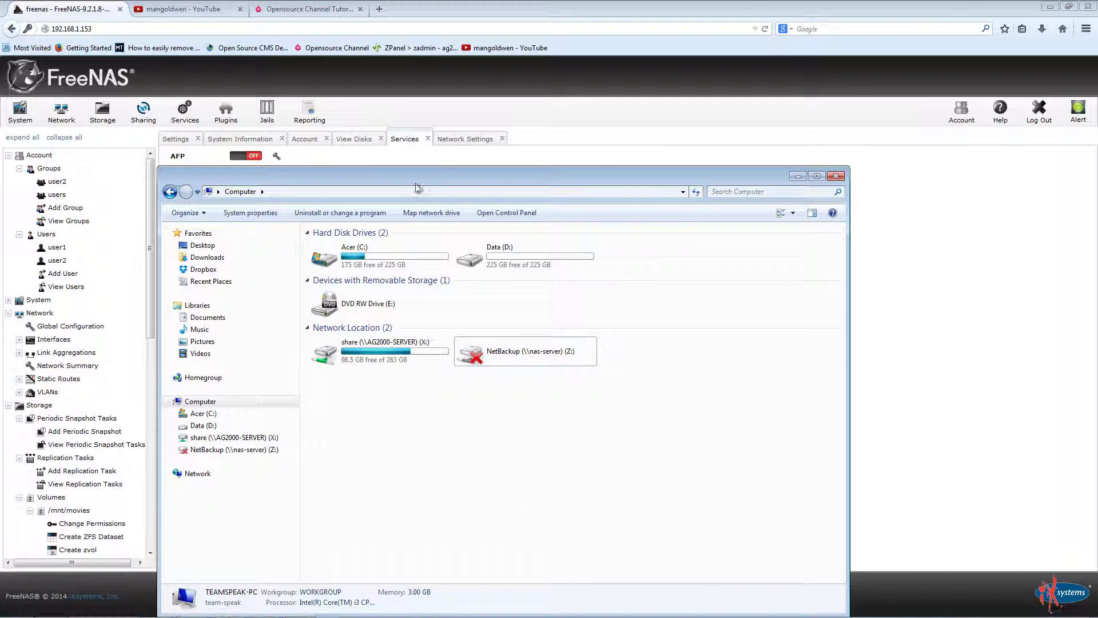
Step: Map \\192.168.1.153\user2 as drive Y:, then disconnect it again
{"action": "left_click", "coordinate": [412, 211]}
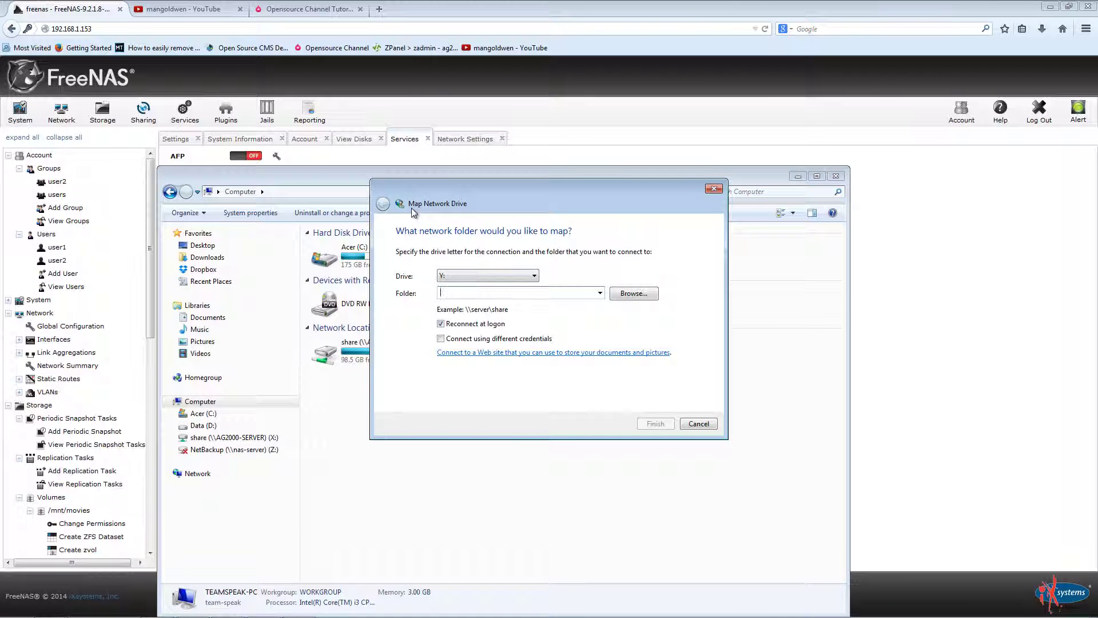
{"action": "type", "text": "\\\\192.168.1.153"}
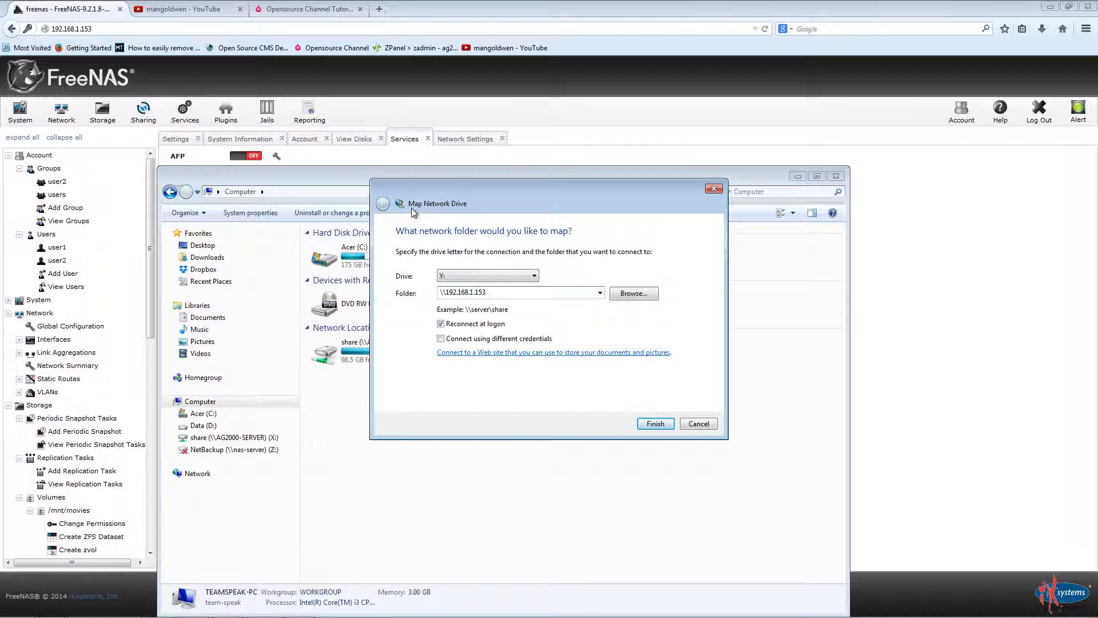
{"action": "type", "text": "\\user2"}
{"action": "key", "text": "Return"}
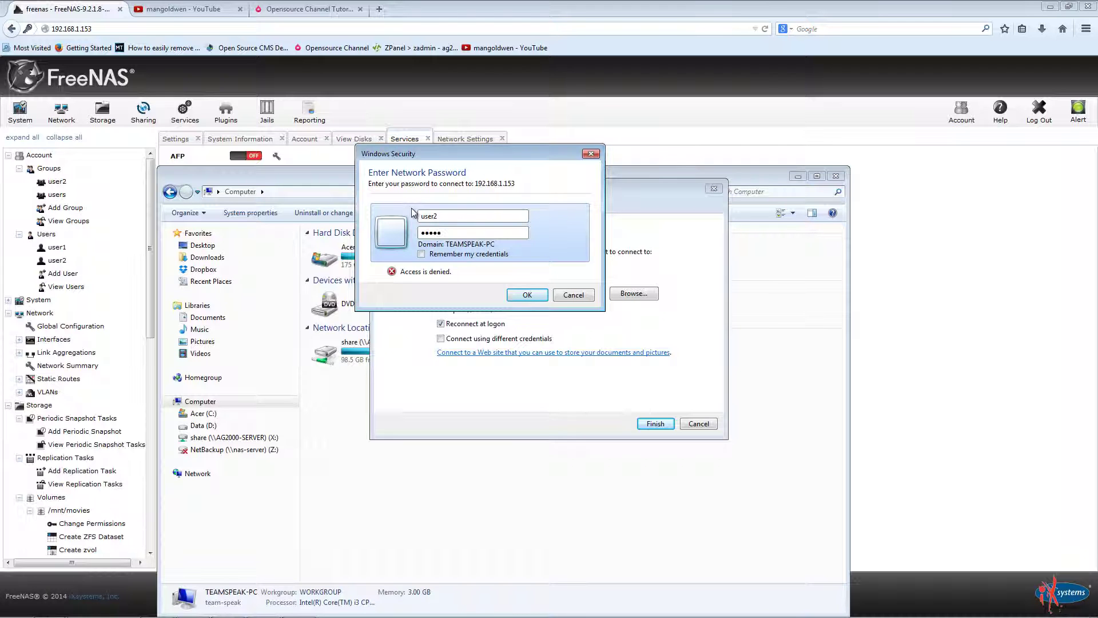
{"action": "left_click", "coordinate": [528, 295]}
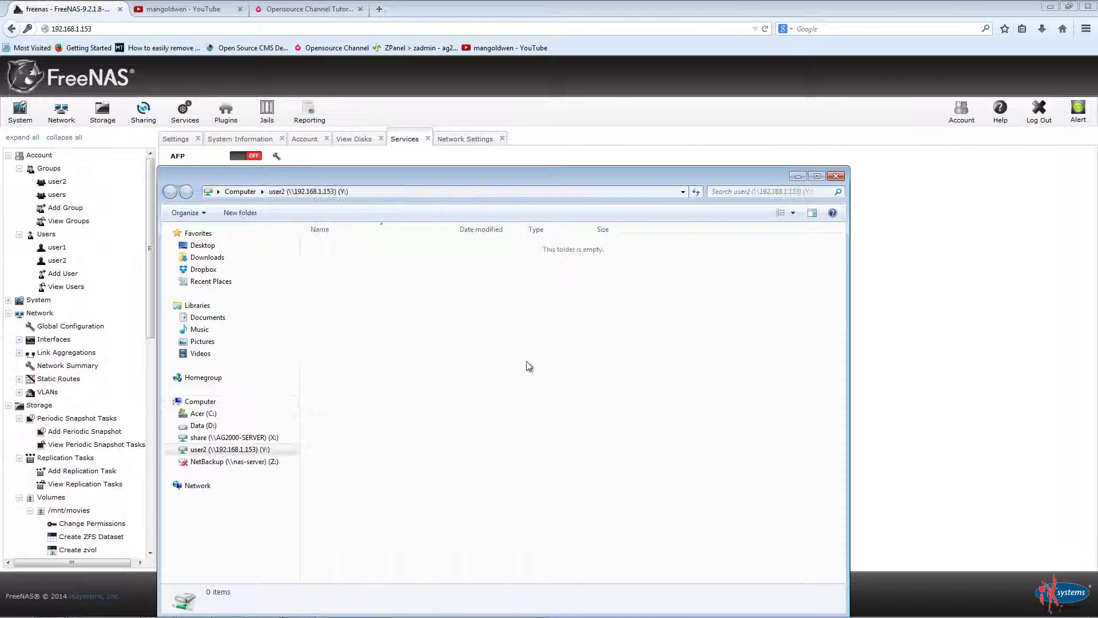
{"action": "left_click", "coordinate": [240, 192]}
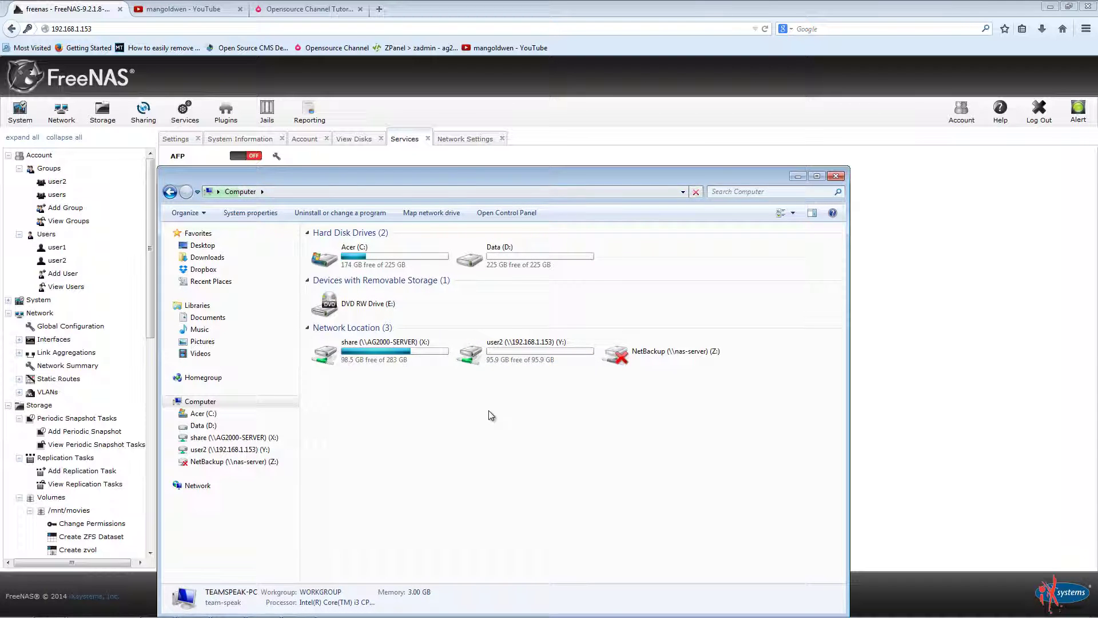
{"action": "right_click", "coordinate": [529, 348]}
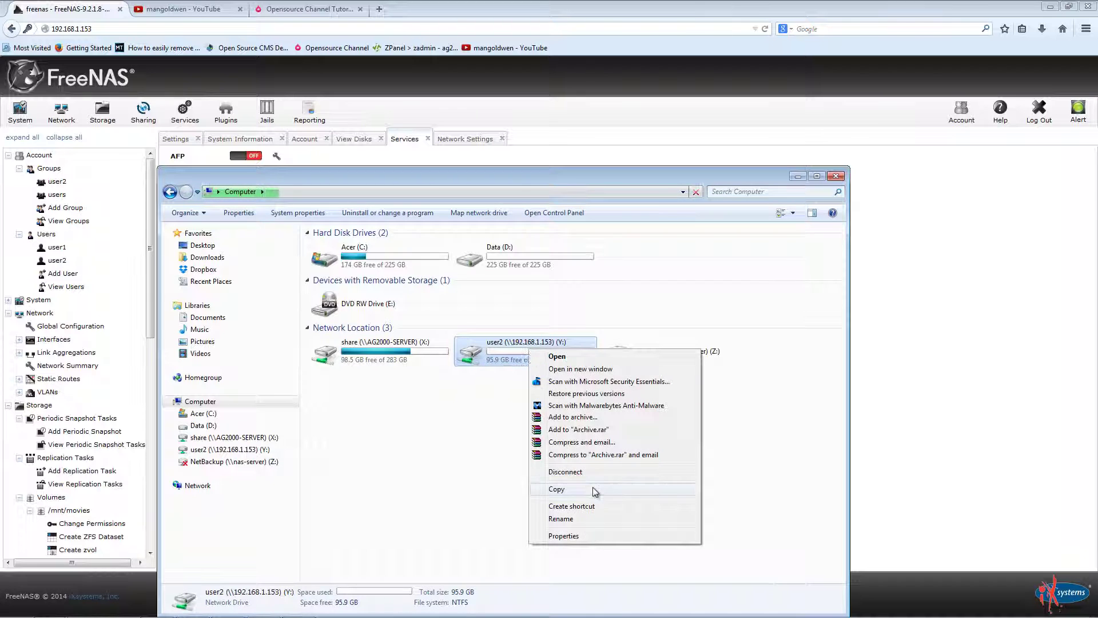
{"action": "left_click", "coordinate": [595, 470]}
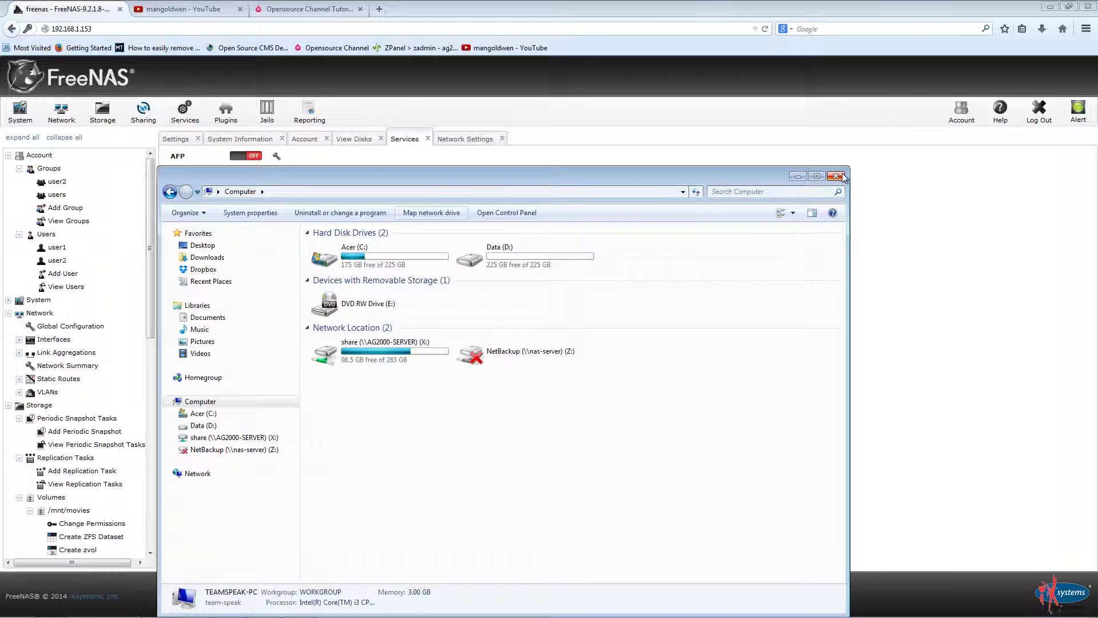
Step: Close Explorer, scroll the FreeNAS navigation tree, and open the Plugins page
{"action": "left_click", "coordinate": [836, 175]}
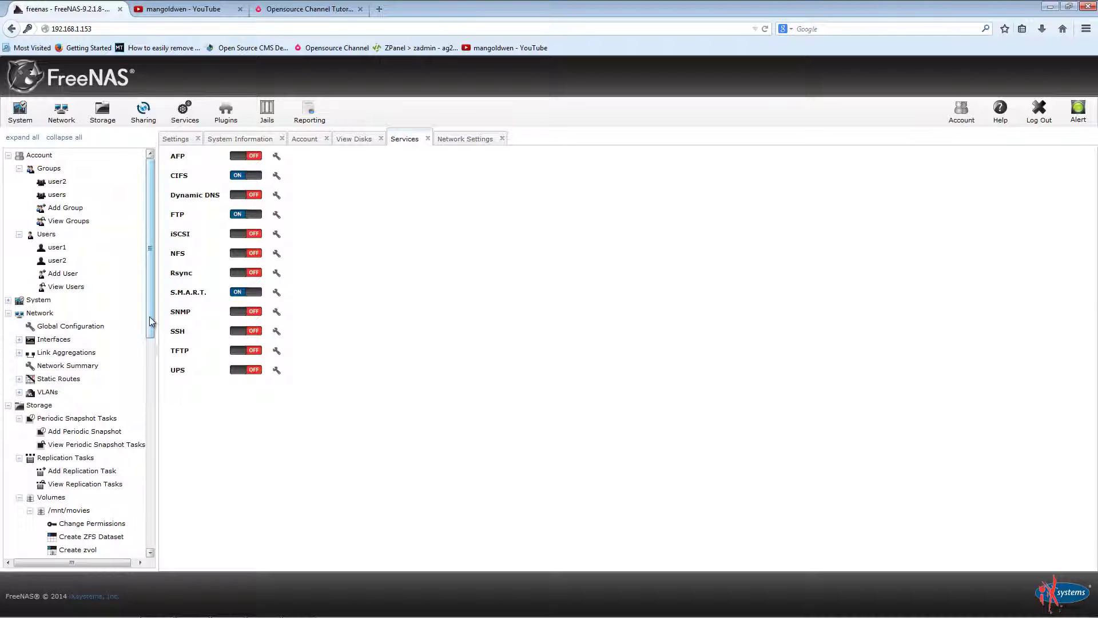
{"action": "left_click_drag", "start_coordinate": [149, 317], "coordinate": [146, 523]}
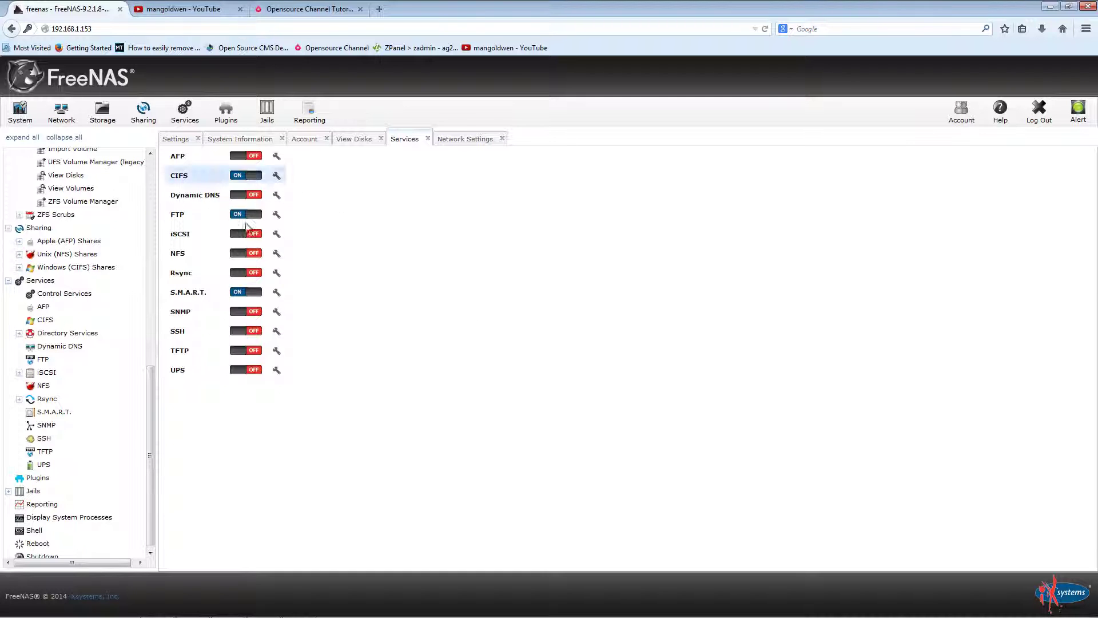
{"action": "left_click", "coordinate": [37, 478]}
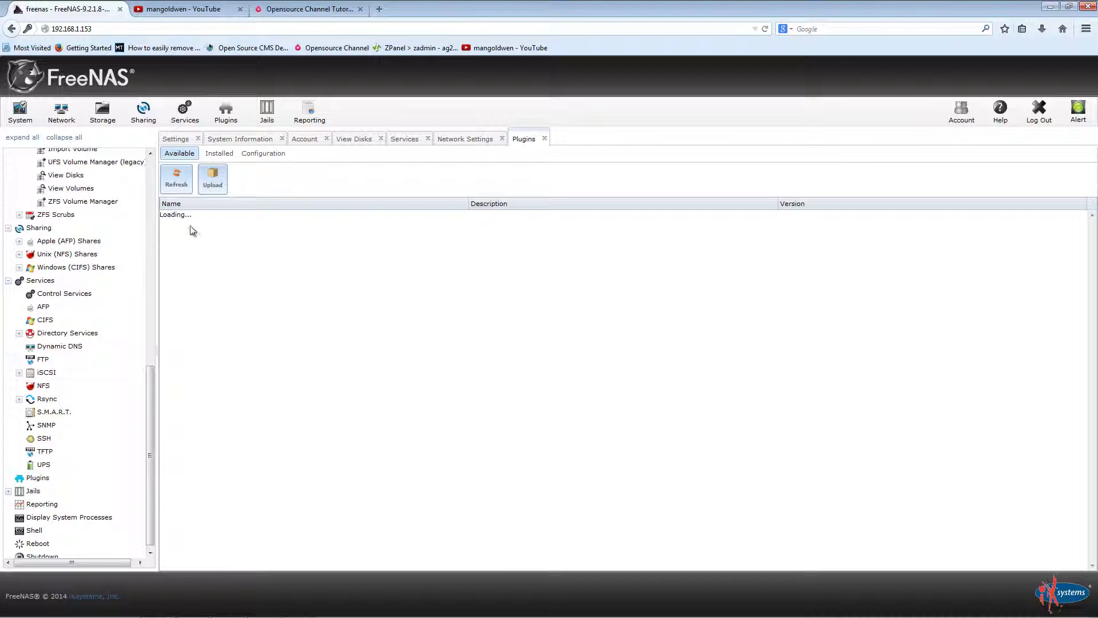
Step: Cancel a plugin upload, check the empty Installed list, then view the repository Configuration
{"action": "scroll", "coordinate": [151, 361], "scroll_direction": "up", "scroll_amount": 3}
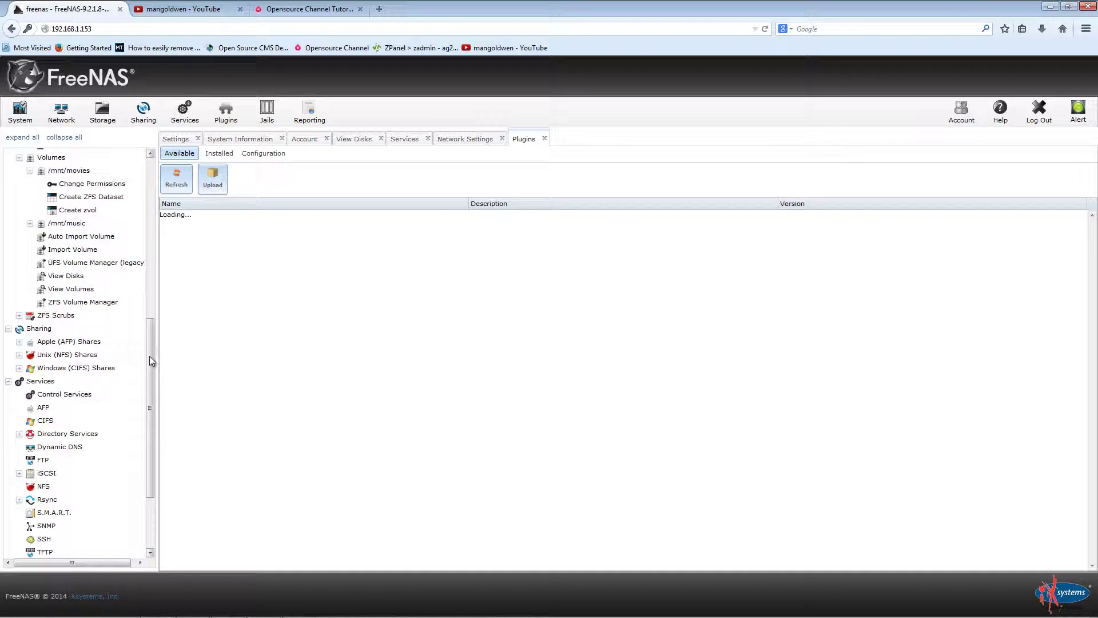
{"action": "scroll", "coordinate": [152, 360], "scroll_direction": "down", "scroll_amount": 5}
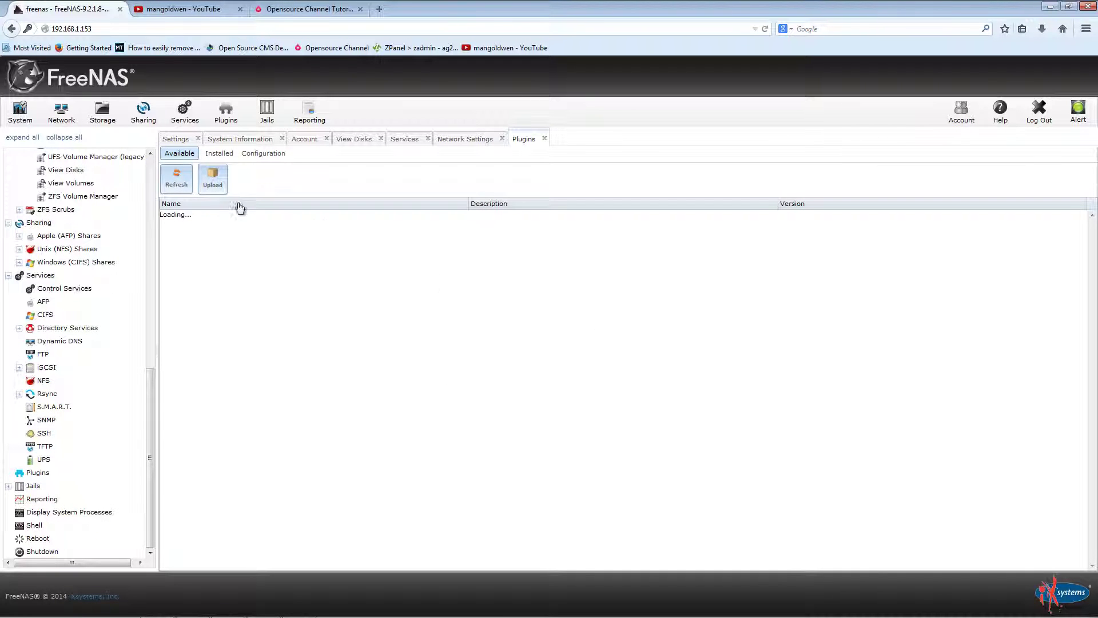
{"action": "left_click", "coordinate": [212, 182]}
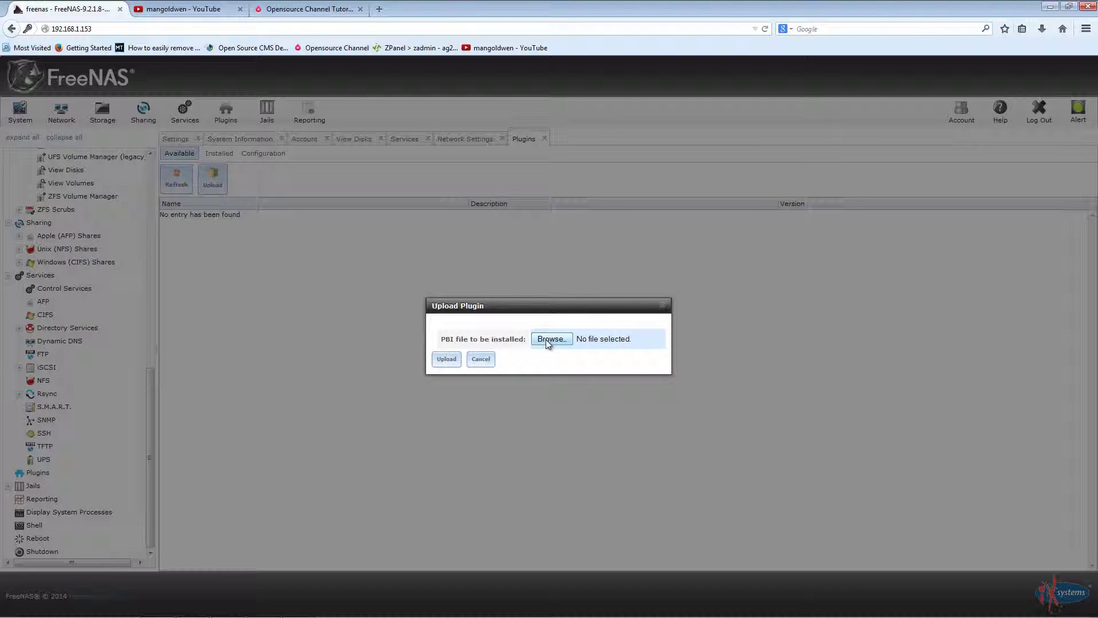
{"action": "left_click", "coordinate": [481, 359]}
{"action": "left_click", "coordinate": [227, 153]}
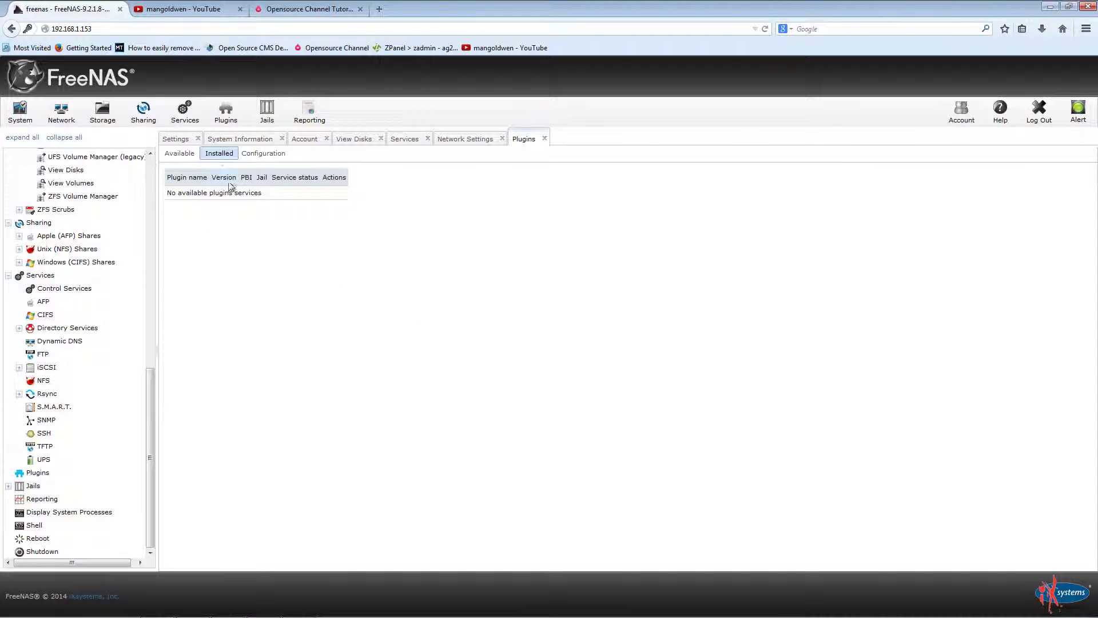
{"action": "left_click", "coordinate": [277, 155]}
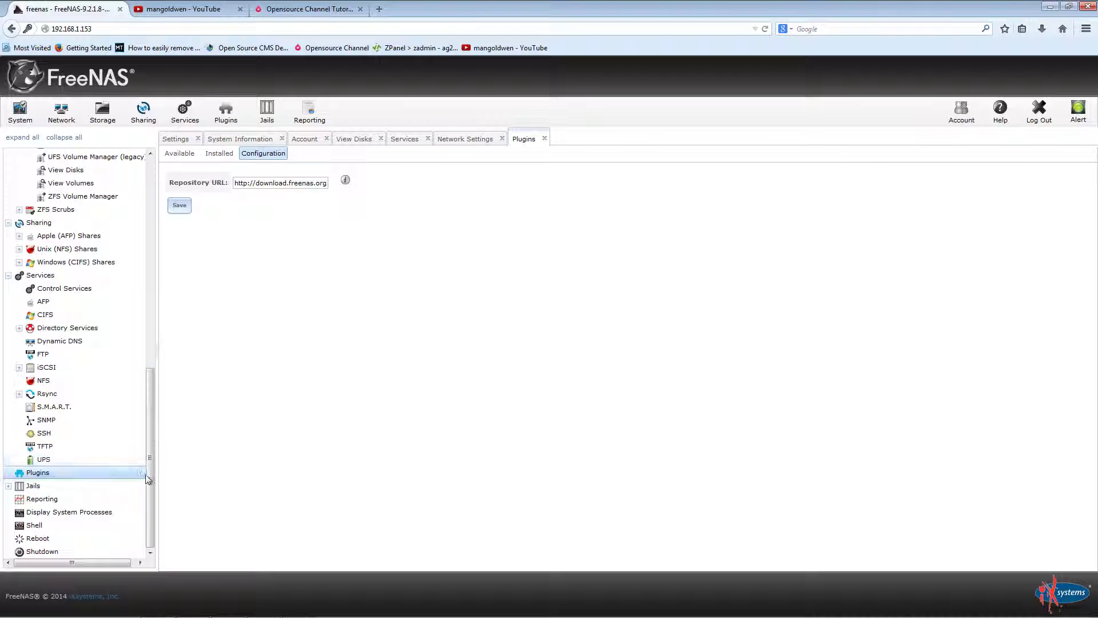
{"action": "left_click", "coordinate": [58, 432]}
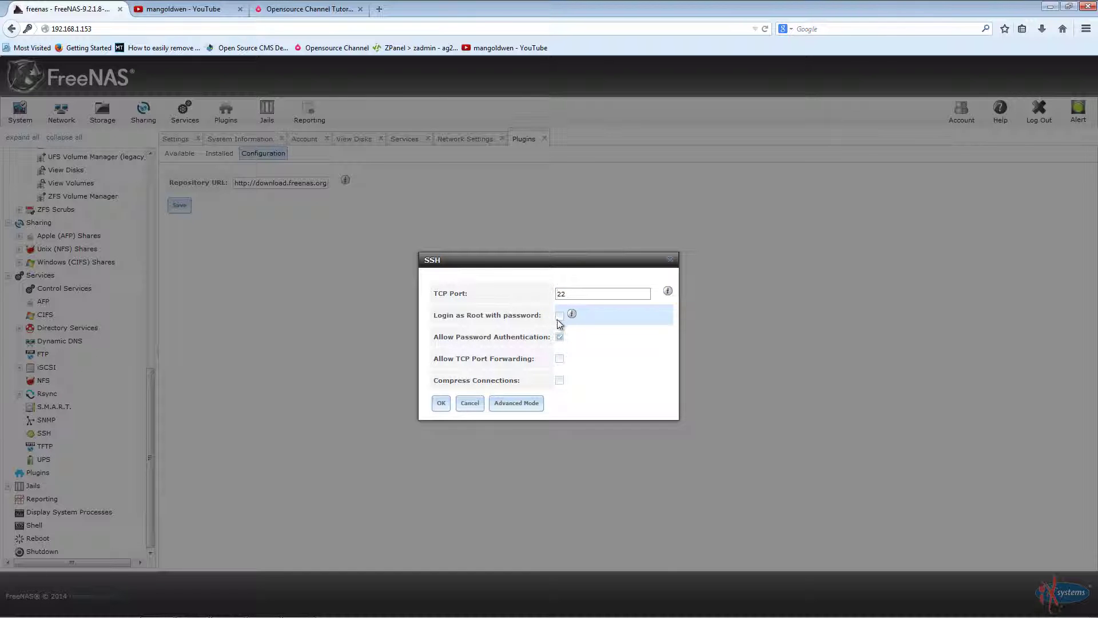
{"action": "left_click", "coordinate": [560, 316]}
{"action": "left_click", "coordinate": [470, 403]}
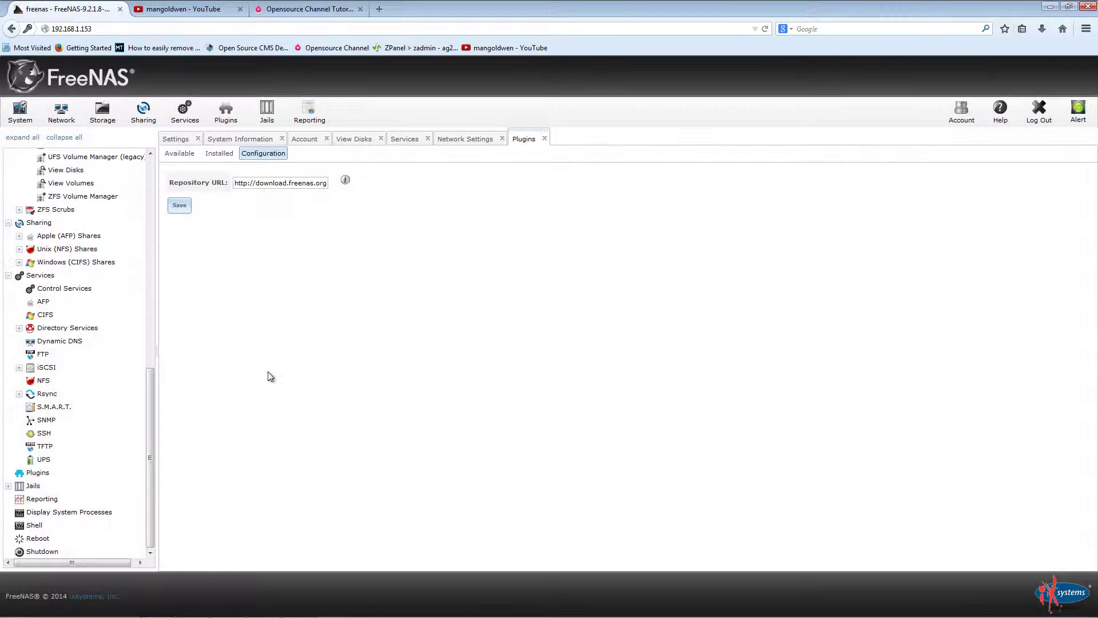
{"action": "left_click", "coordinate": [80, 356]}
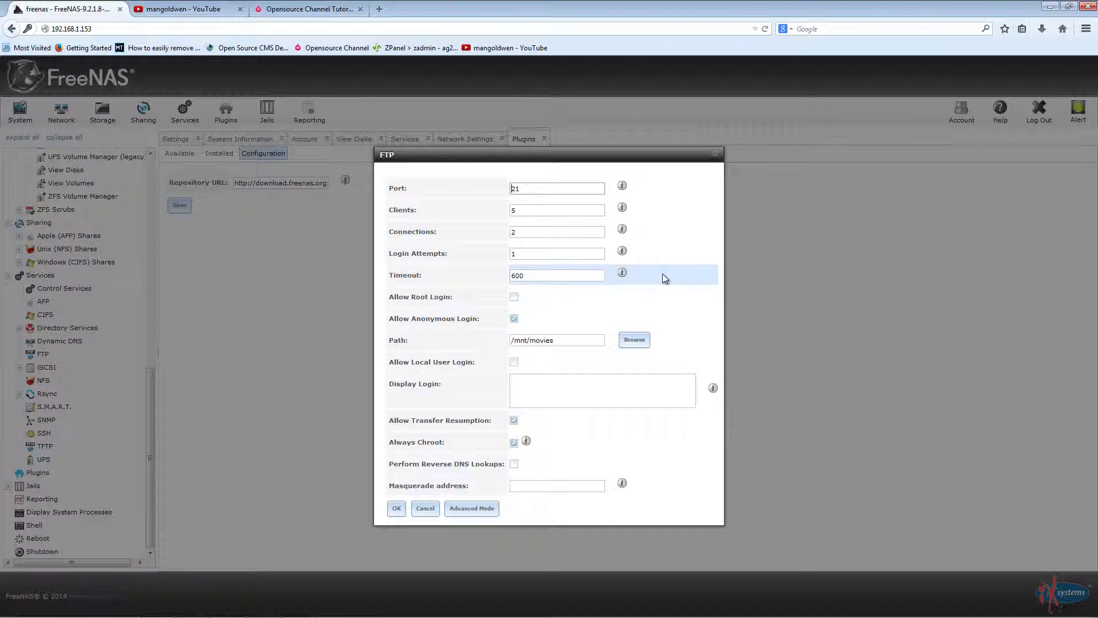
{"action": "left_click", "coordinate": [424, 509]}
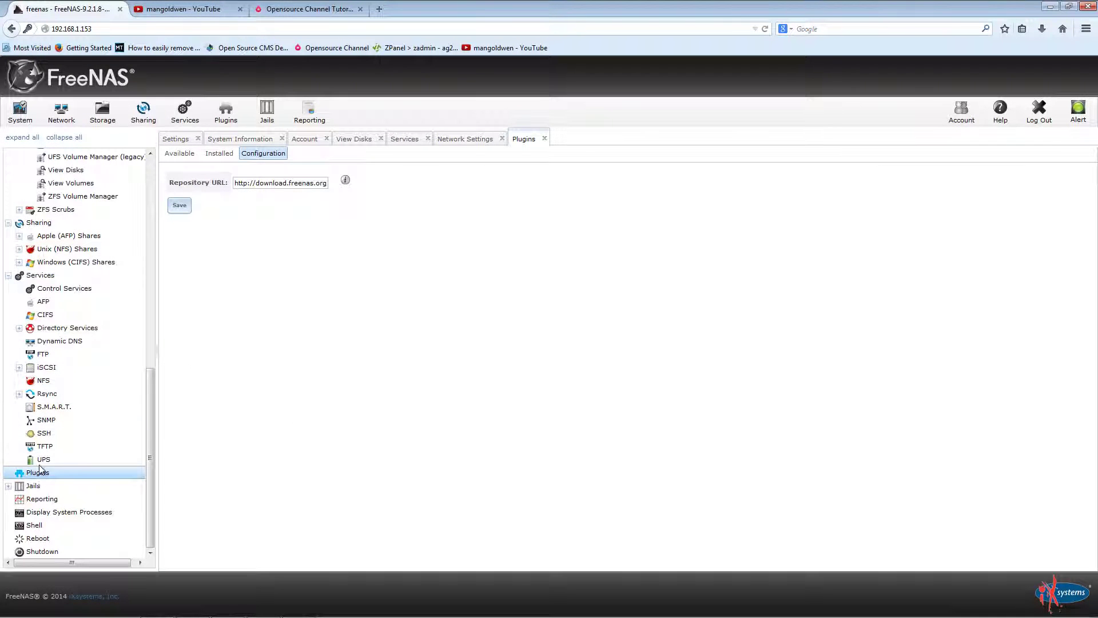
{"action": "left_click", "coordinate": [41, 459]}
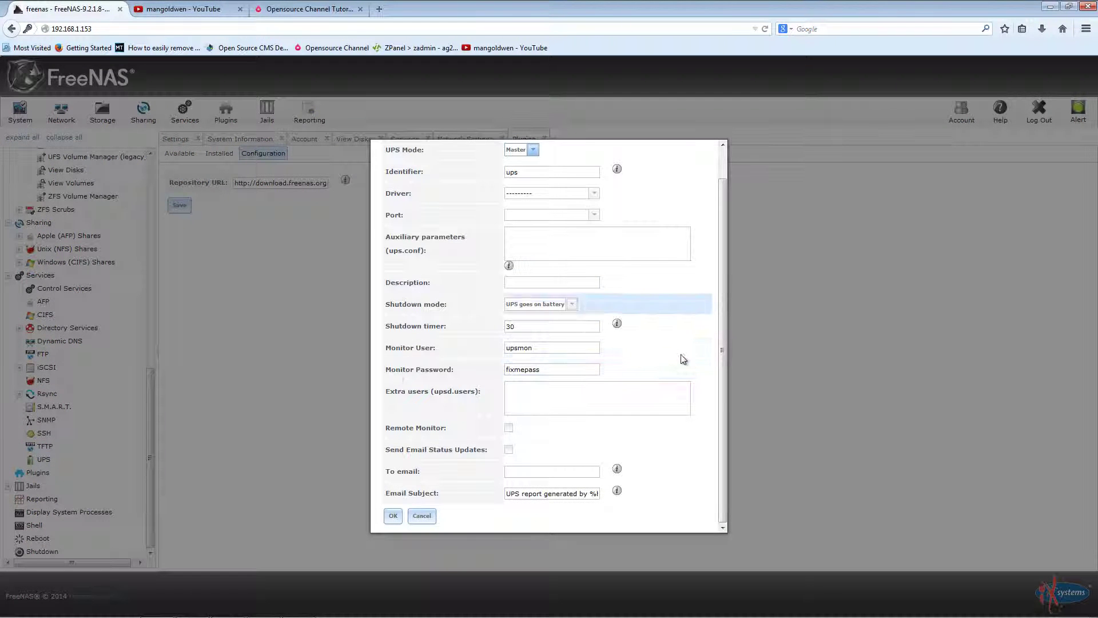
{"action": "scroll", "coordinate": [673, 366], "scroll_direction": "up", "scroll_amount": 1}
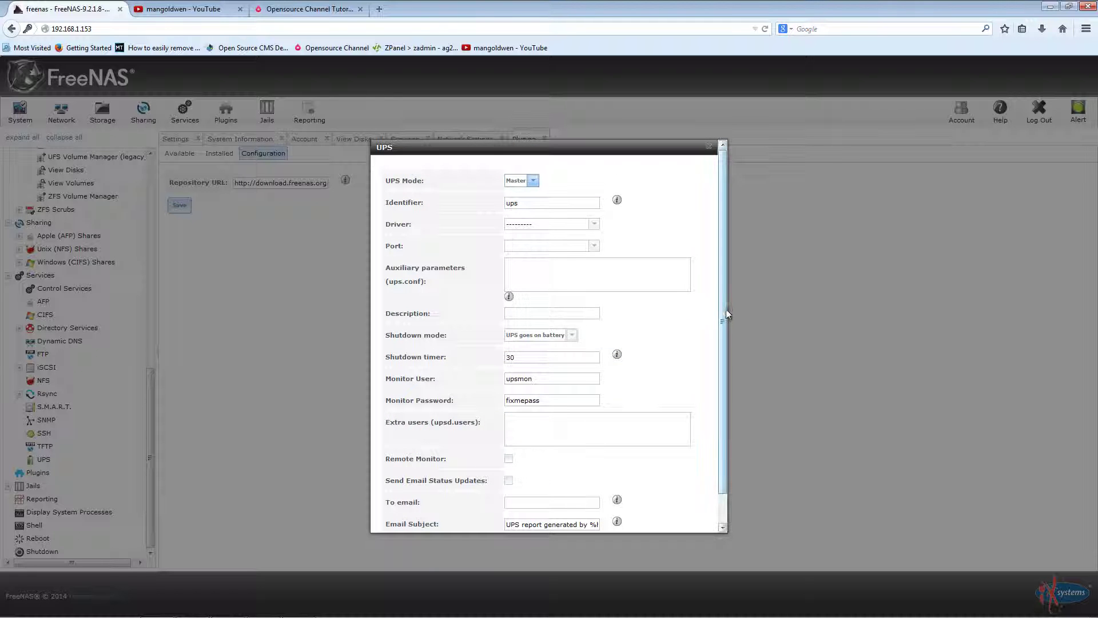
{"action": "scroll", "coordinate": [724, 313], "scroll_direction": "down", "scroll_amount": 1}
{"action": "scroll", "coordinate": [724, 314], "scroll_direction": "up", "scroll_amount": 1}
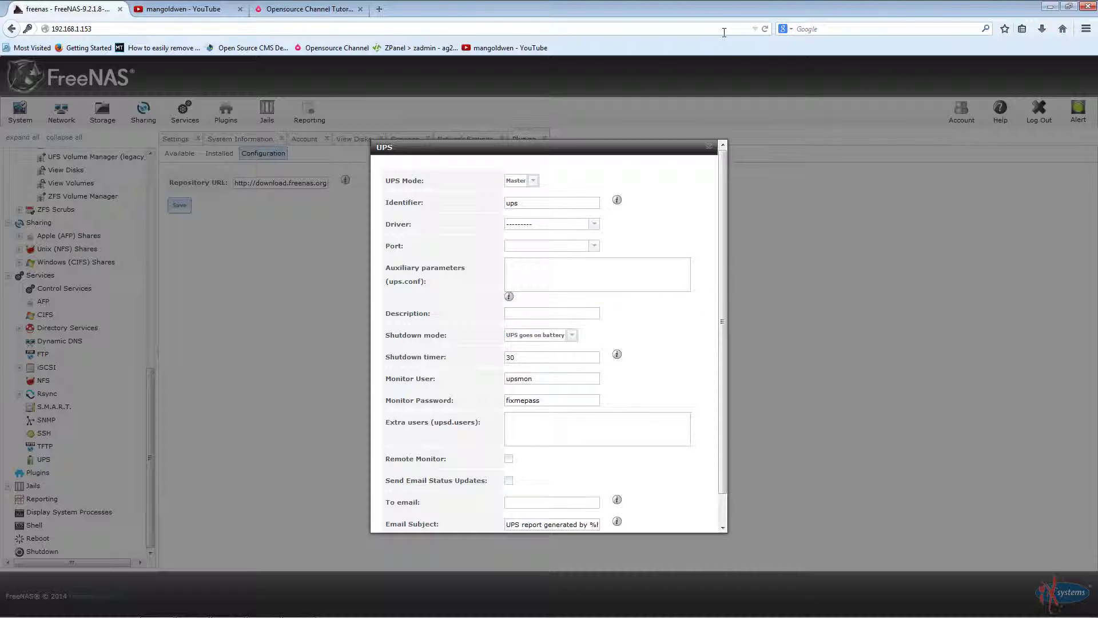
{"action": "left_click", "coordinate": [709, 147]}
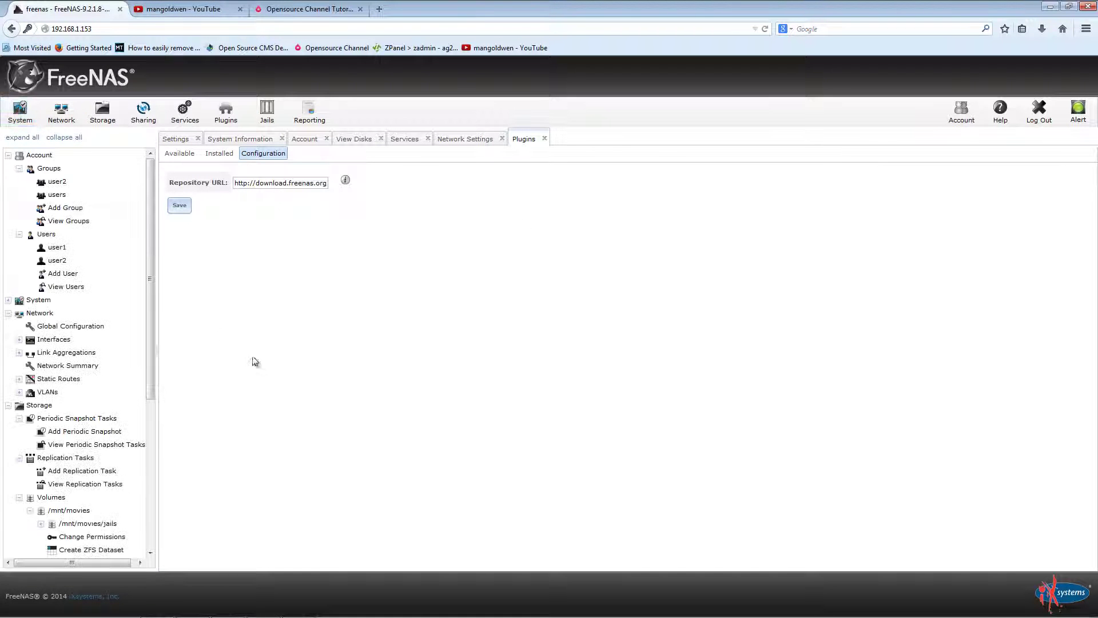
Step: Expand Services and Jails to reveal Add Jails and Configuration, then move to the YouTube channel page
{"action": "scroll", "coordinate": [100, 366], "scroll_direction": "down", "scroll_amount": 7}
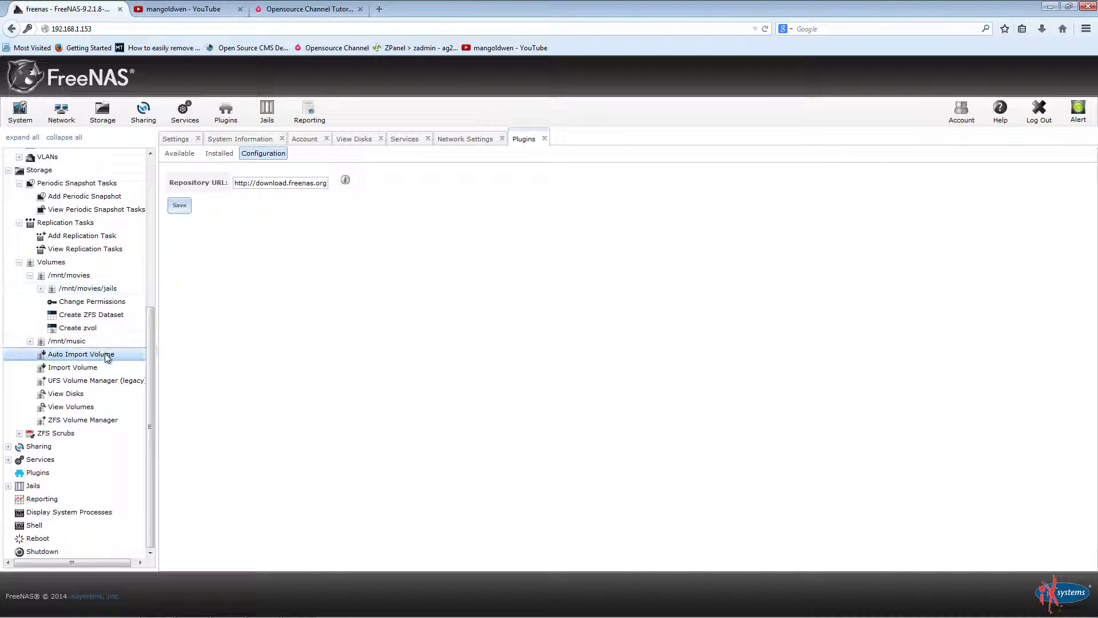
{"action": "left_click", "coordinate": [56, 460]}
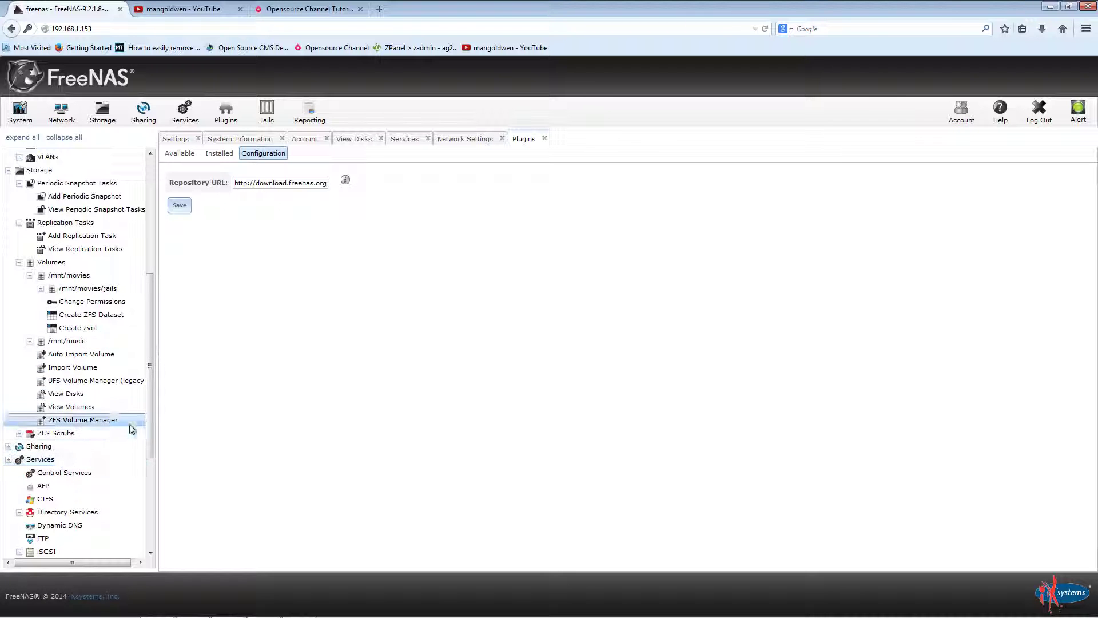
{"action": "scroll", "coordinate": [130, 423], "scroll_direction": "down", "scroll_amount": 3}
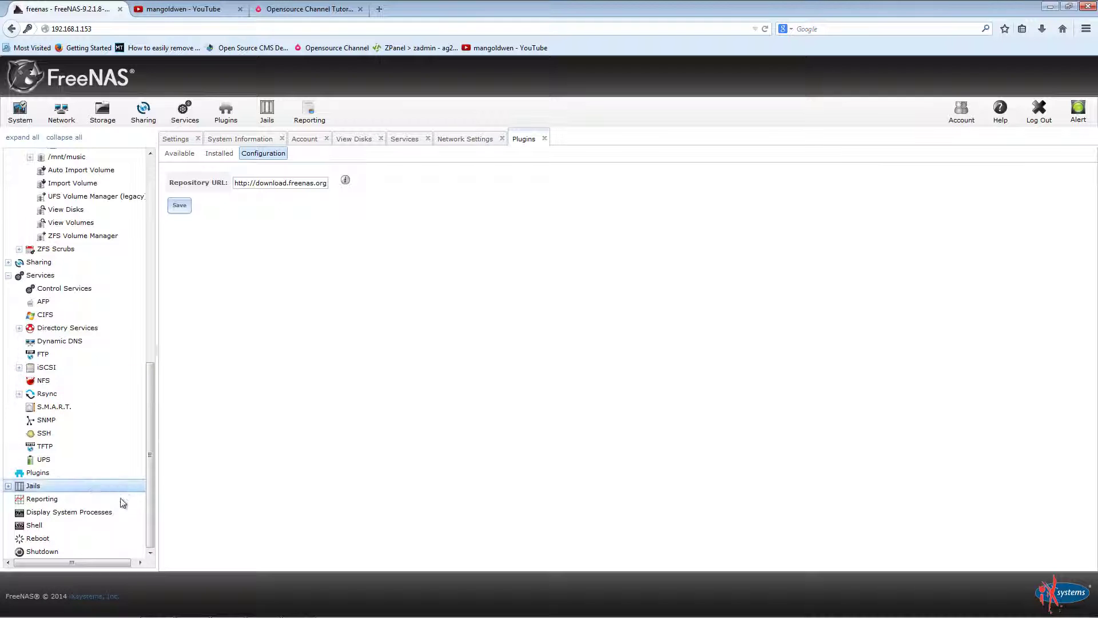
{"action": "left_click", "coordinate": [83, 487]}
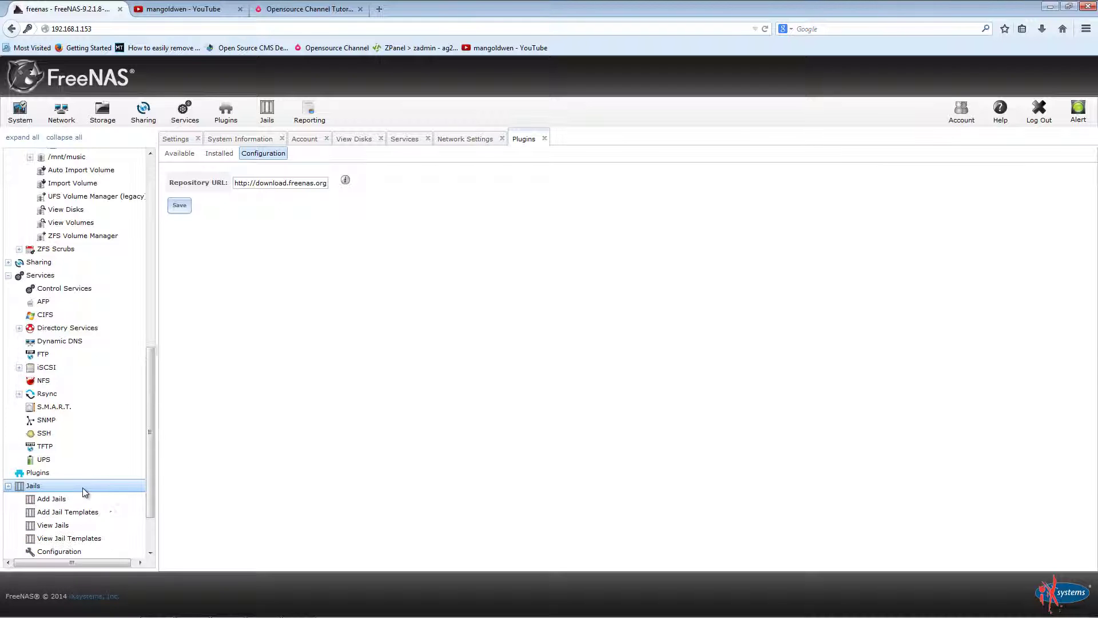
{"action": "left_click", "coordinate": [221, 8]}
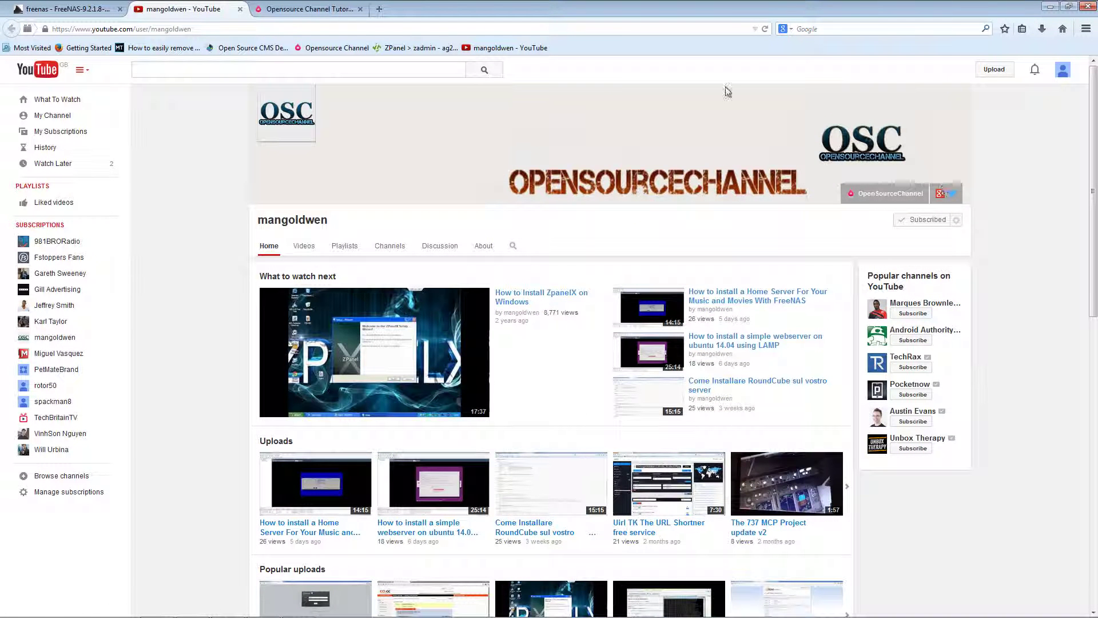
Step: After glancing at the Opensource Channel site, open the YouTube channel's Videos grid
{"action": "left_click", "coordinate": [303, 5]}
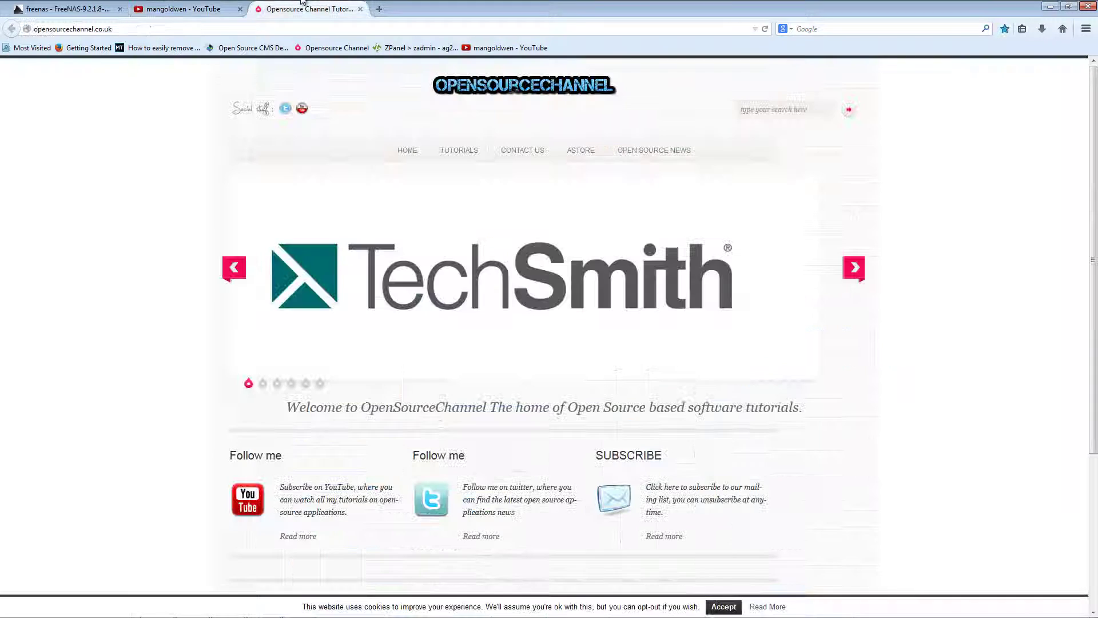
{"action": "left_click", "coordinate": [181, 15]}
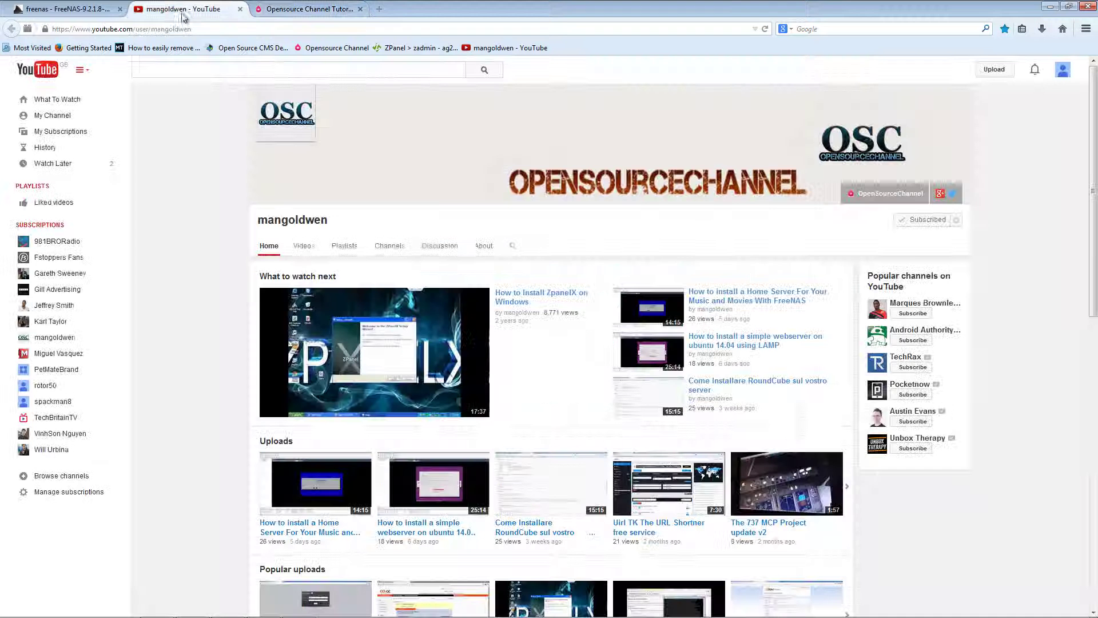
{"action": "left_click", "coordinate": [306, 245]}
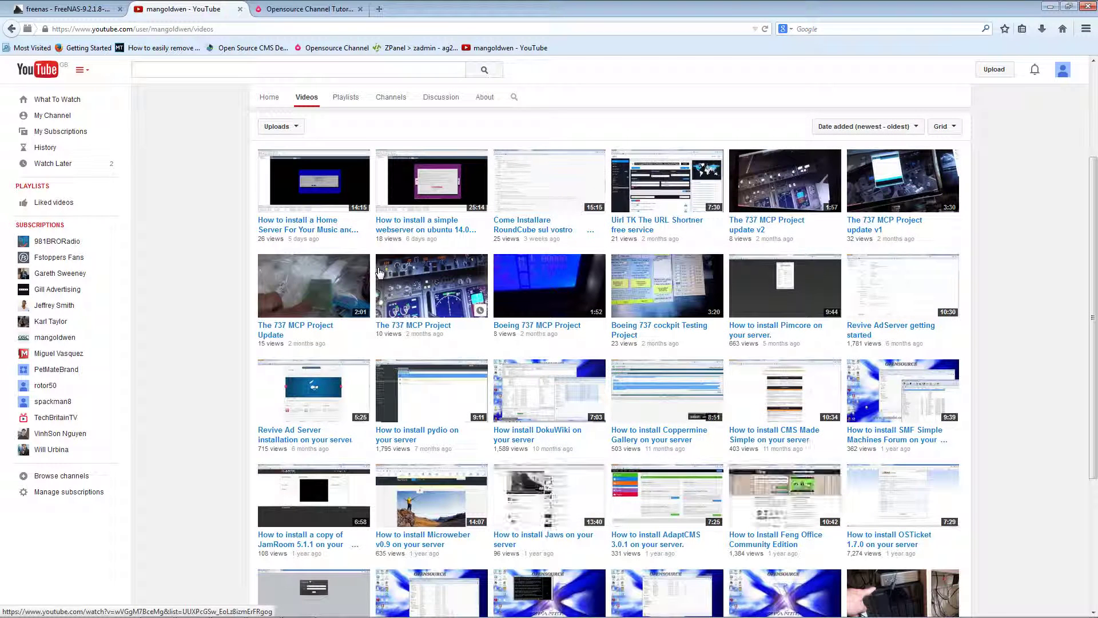